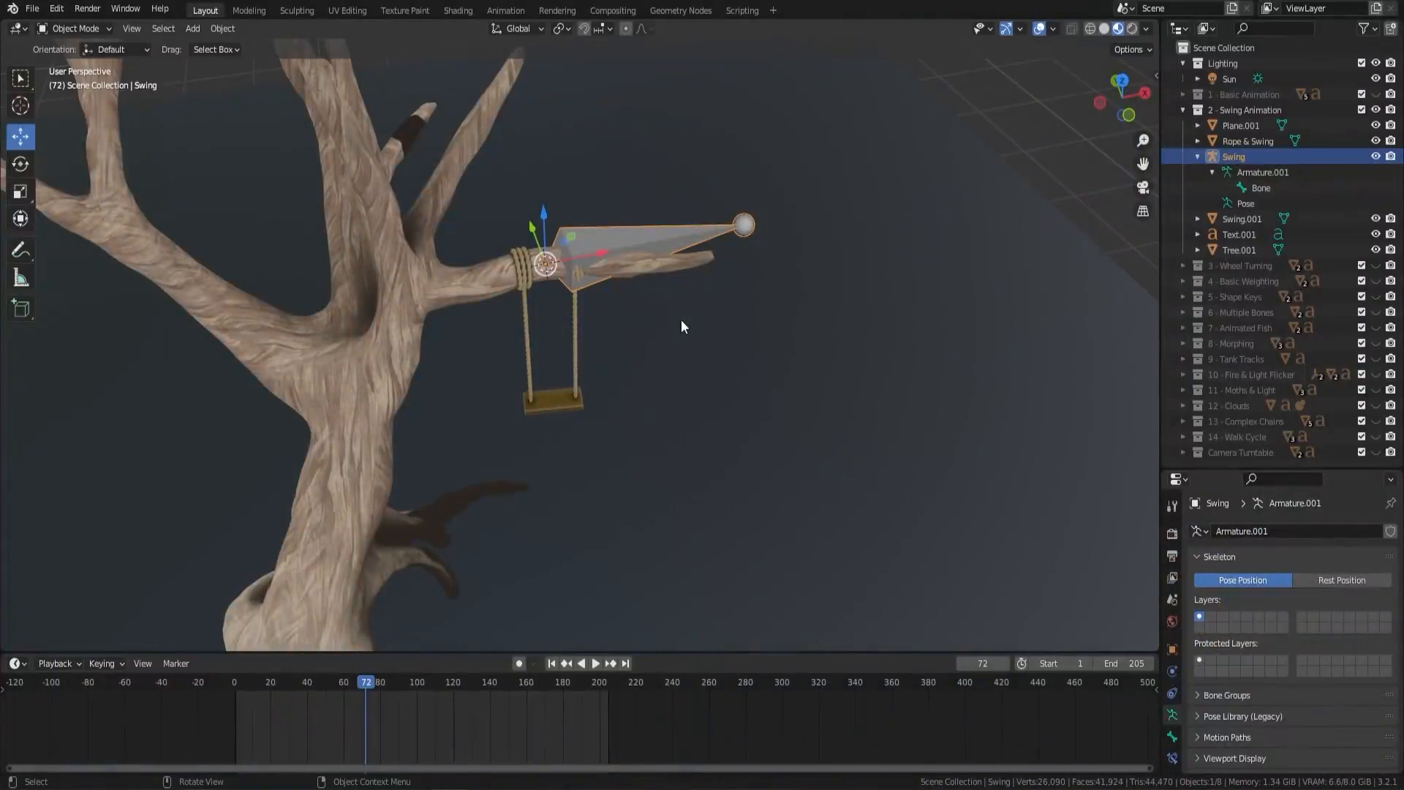
Try adding a new armature object at the swing's pivot in Object Mode
middle_click_drag(874, 177, 669, 262)
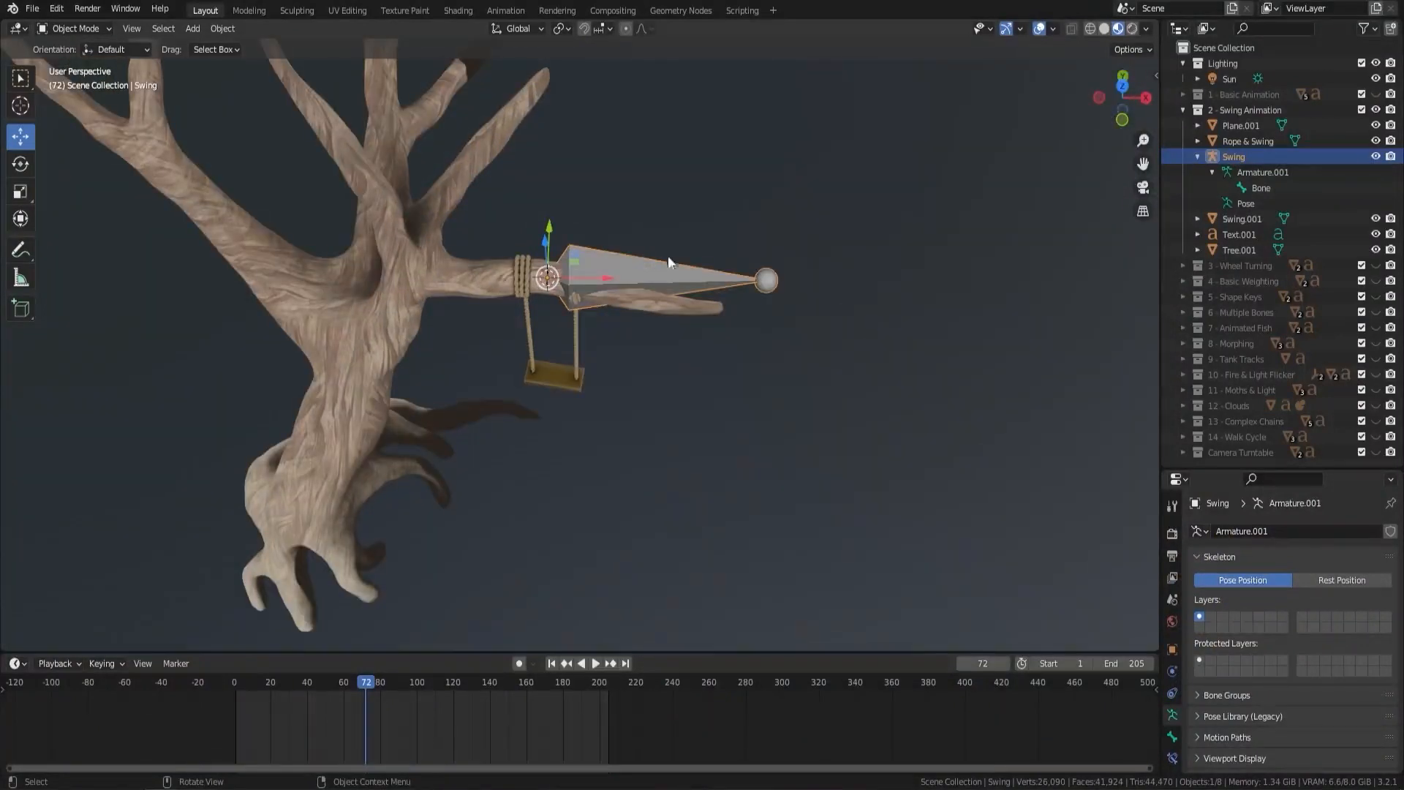
middle_click_drag(510, 393, 696, 285)
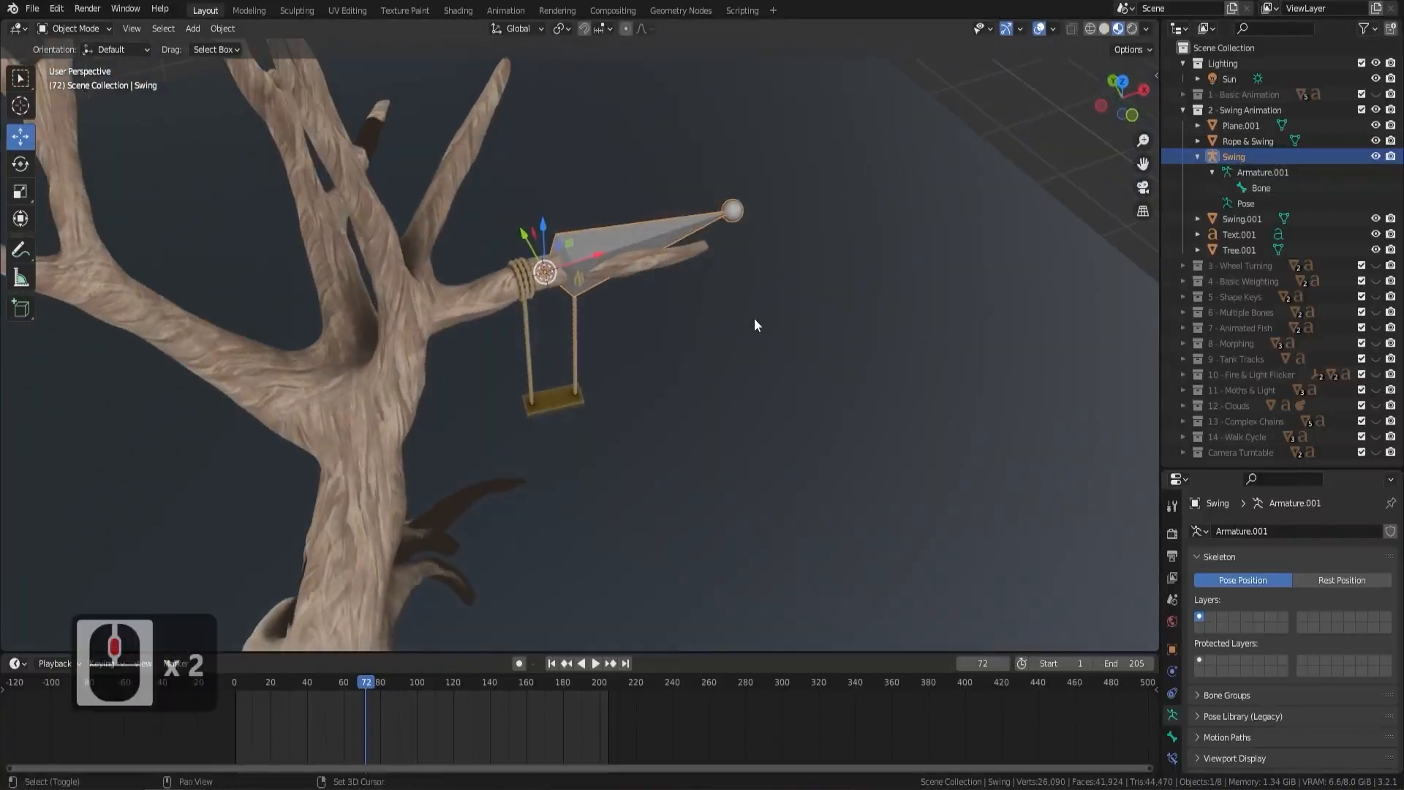
key("shift+a")
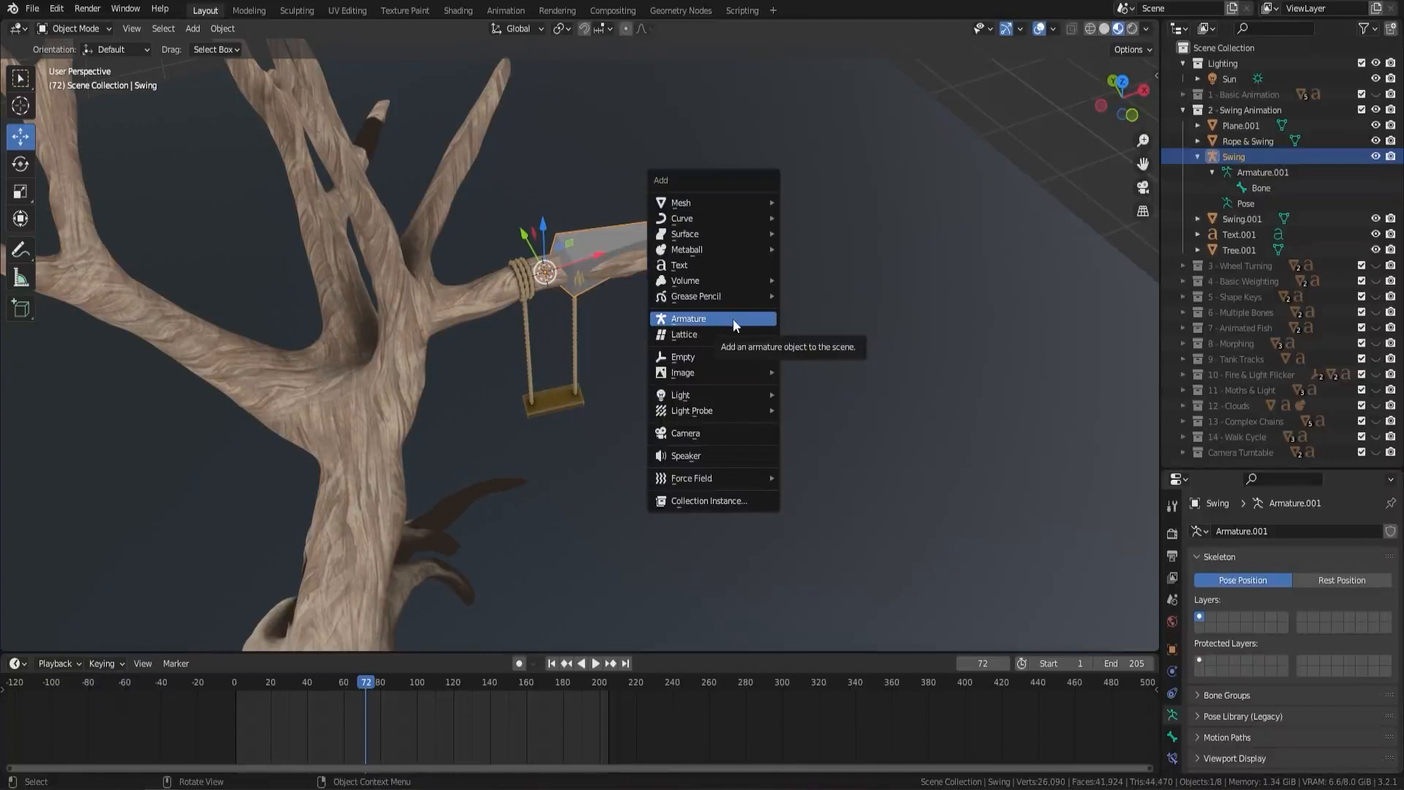
left_click(735, 324)
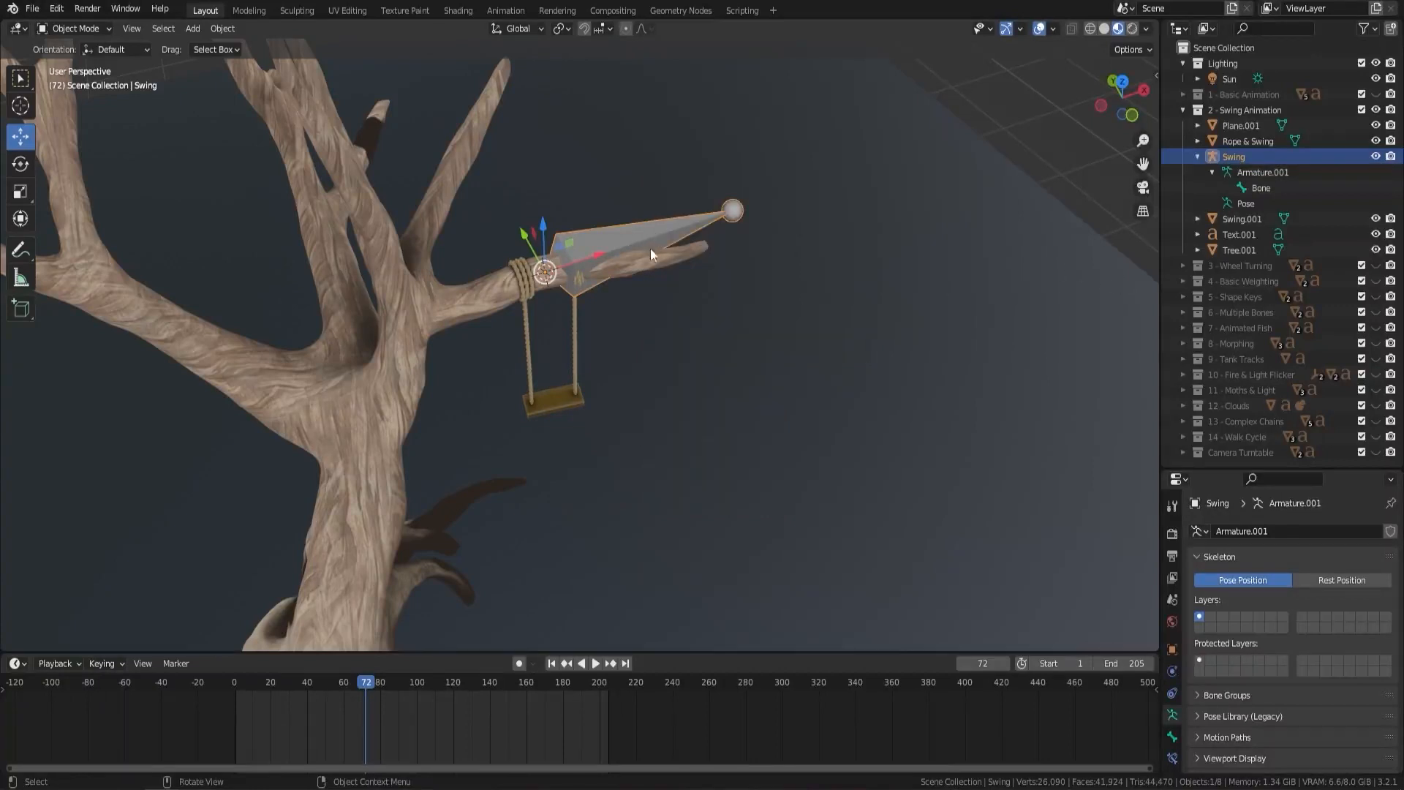
key("shift+a")
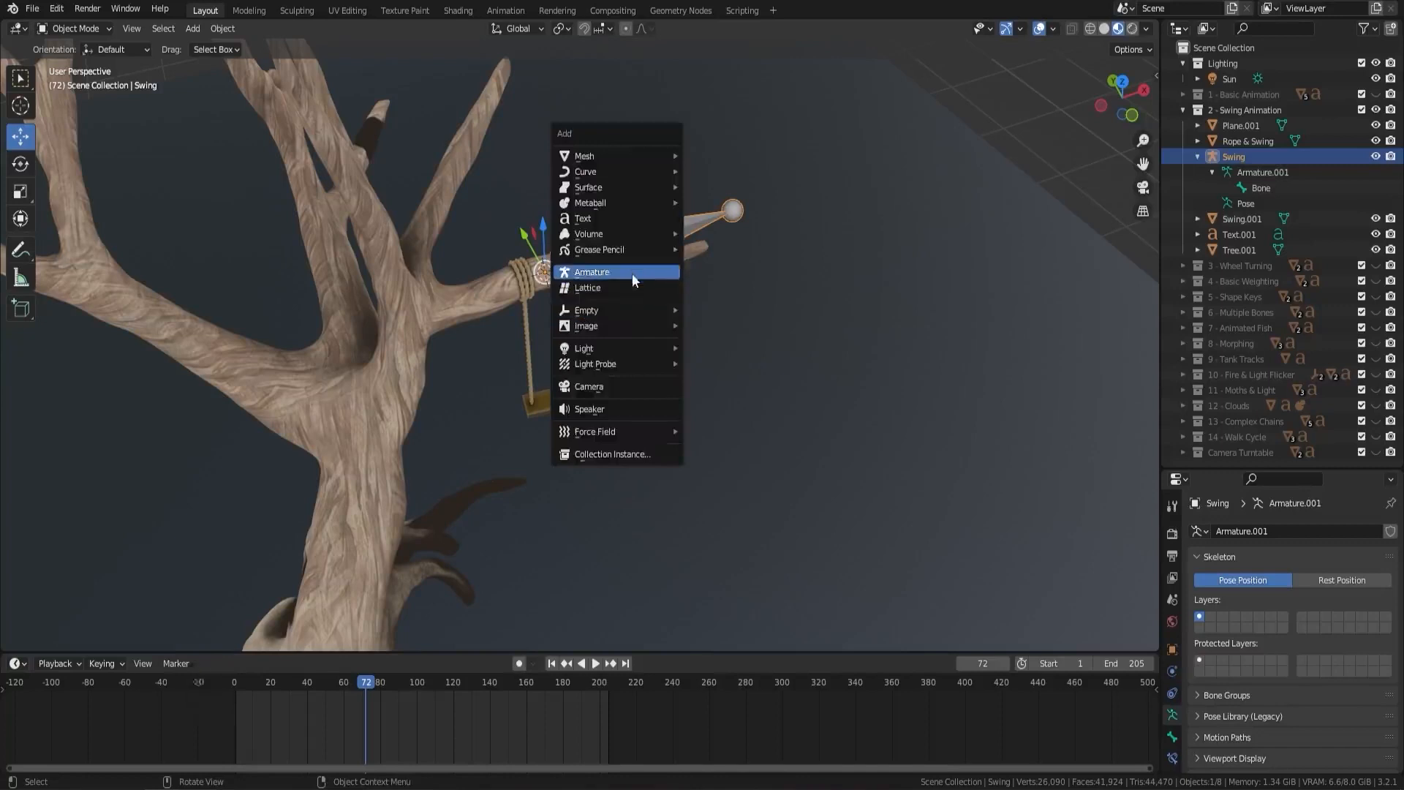
left_click(632, 274)
Delete the newly added separate armature standing upright on the branch
middle_click_drag(664, 256, 649, 257)
left_click(585, 212)
left_click(615, 231)
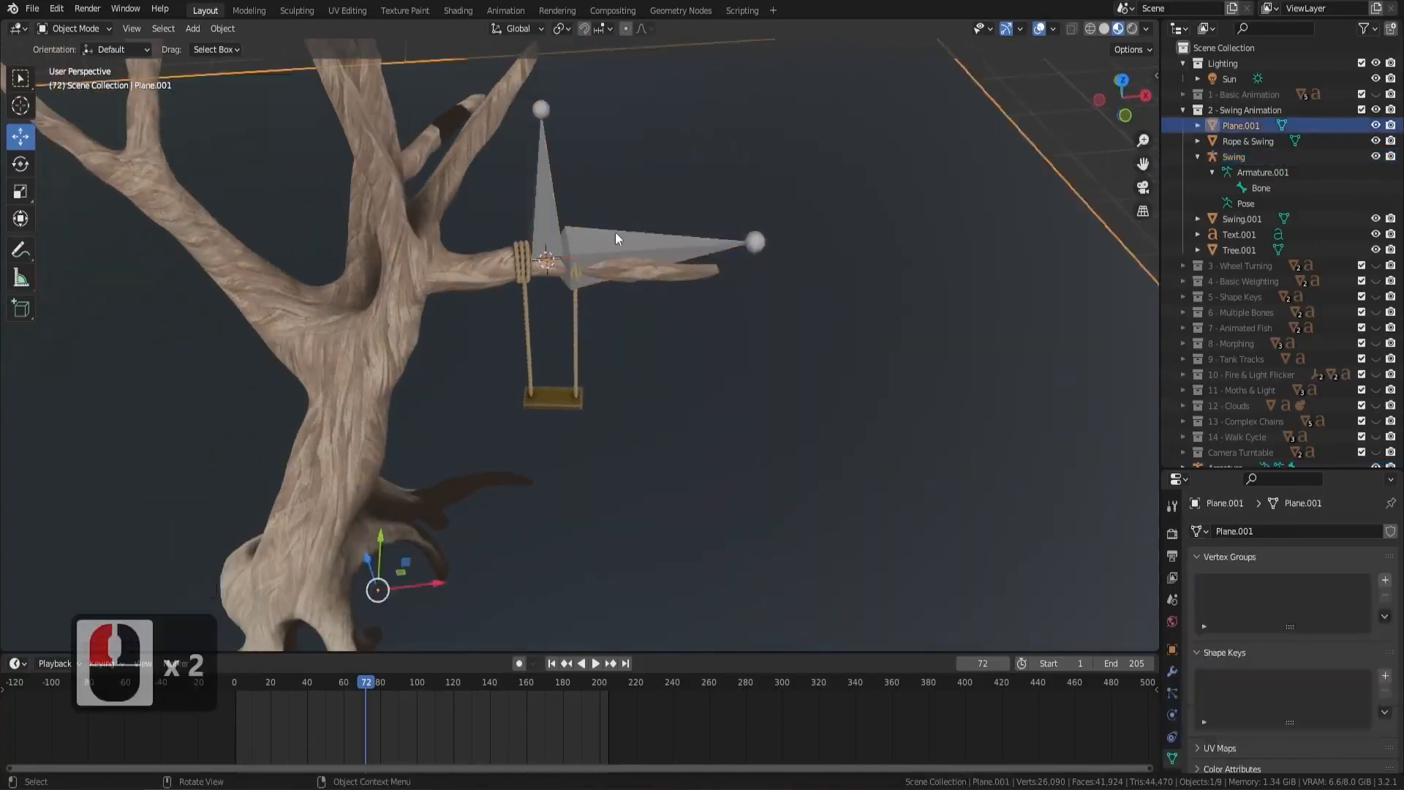
left_click(578, 225)
left_click(538, 186)
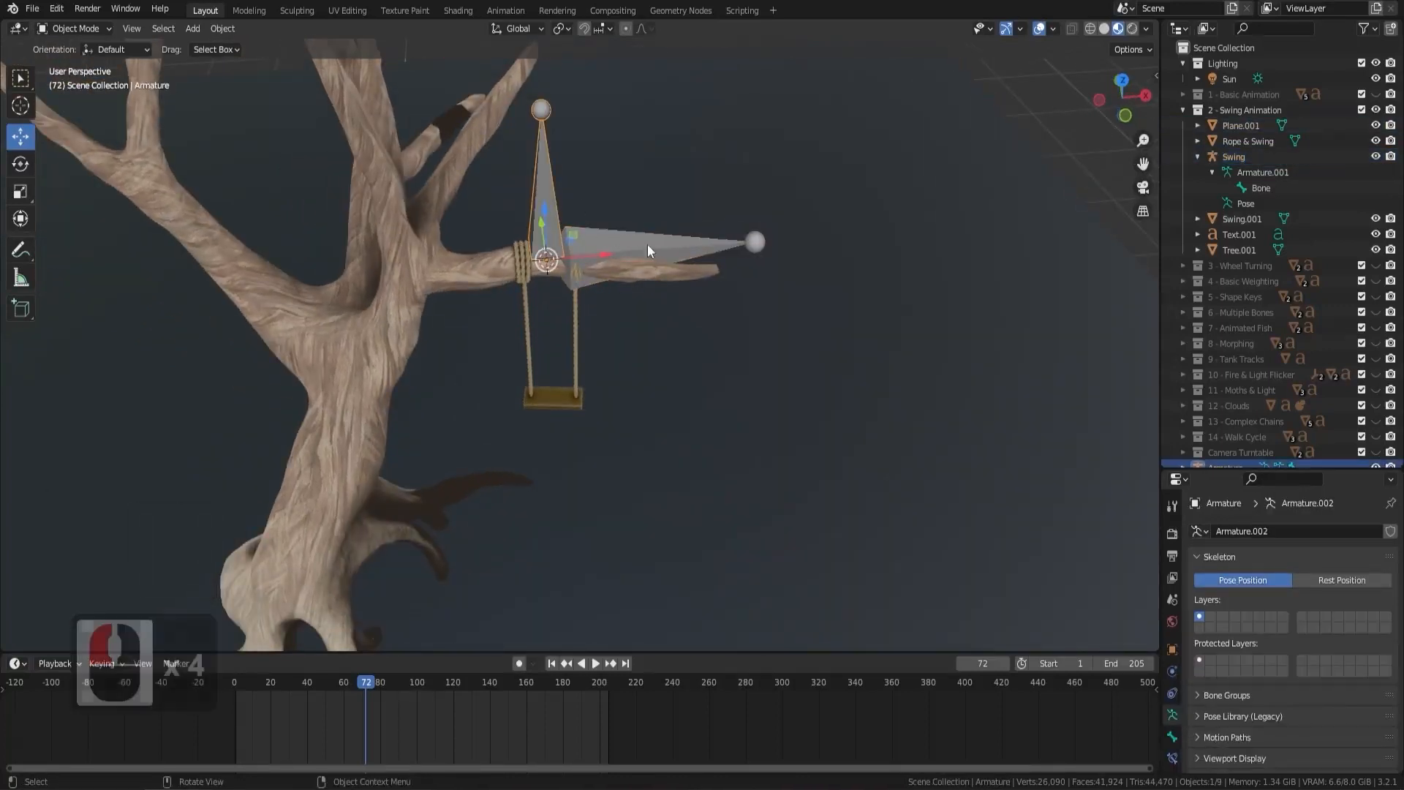
scroll(1227, 383, "down", 4)
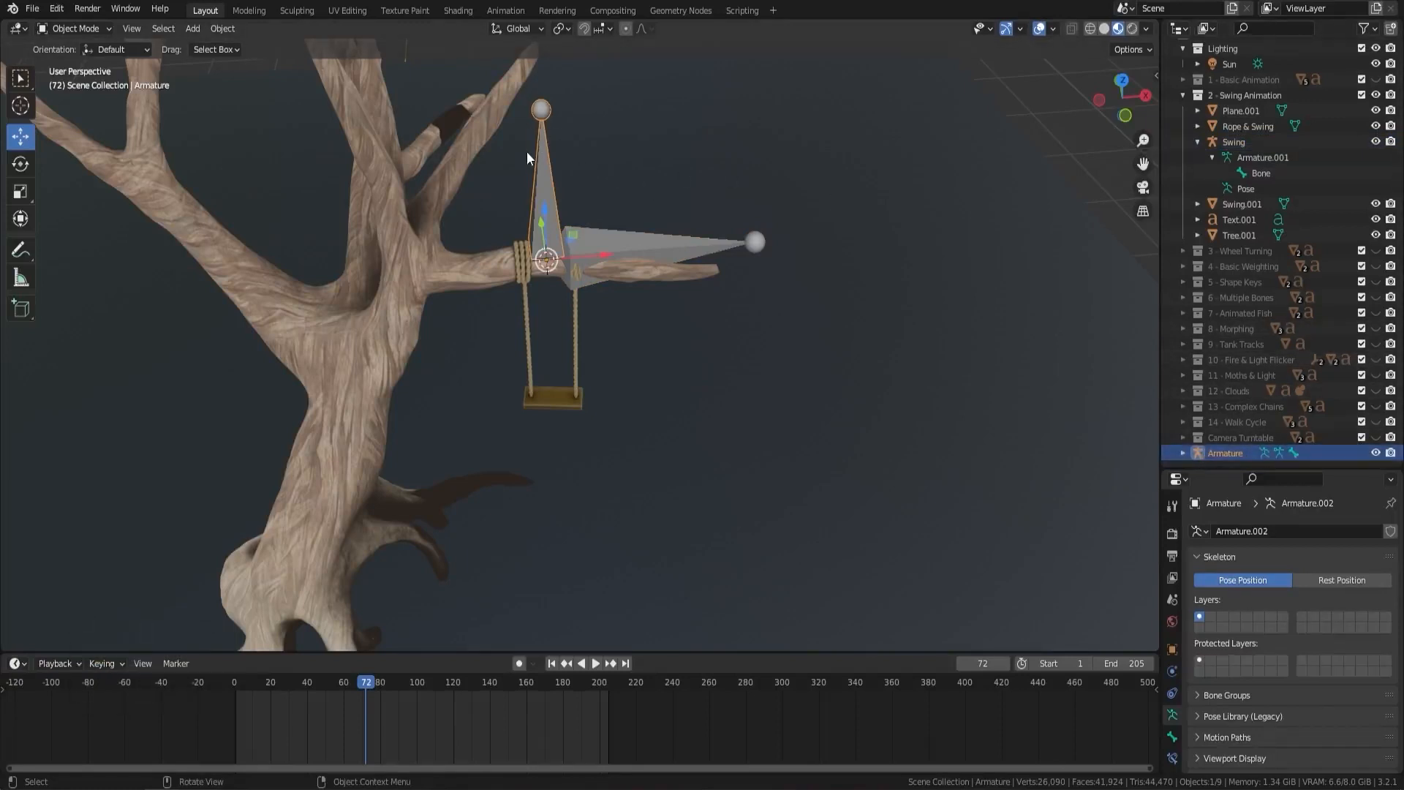
key("Delete")
Select the Swing armature and add a second bone to it in Edit Mode
left_click(660, 252)
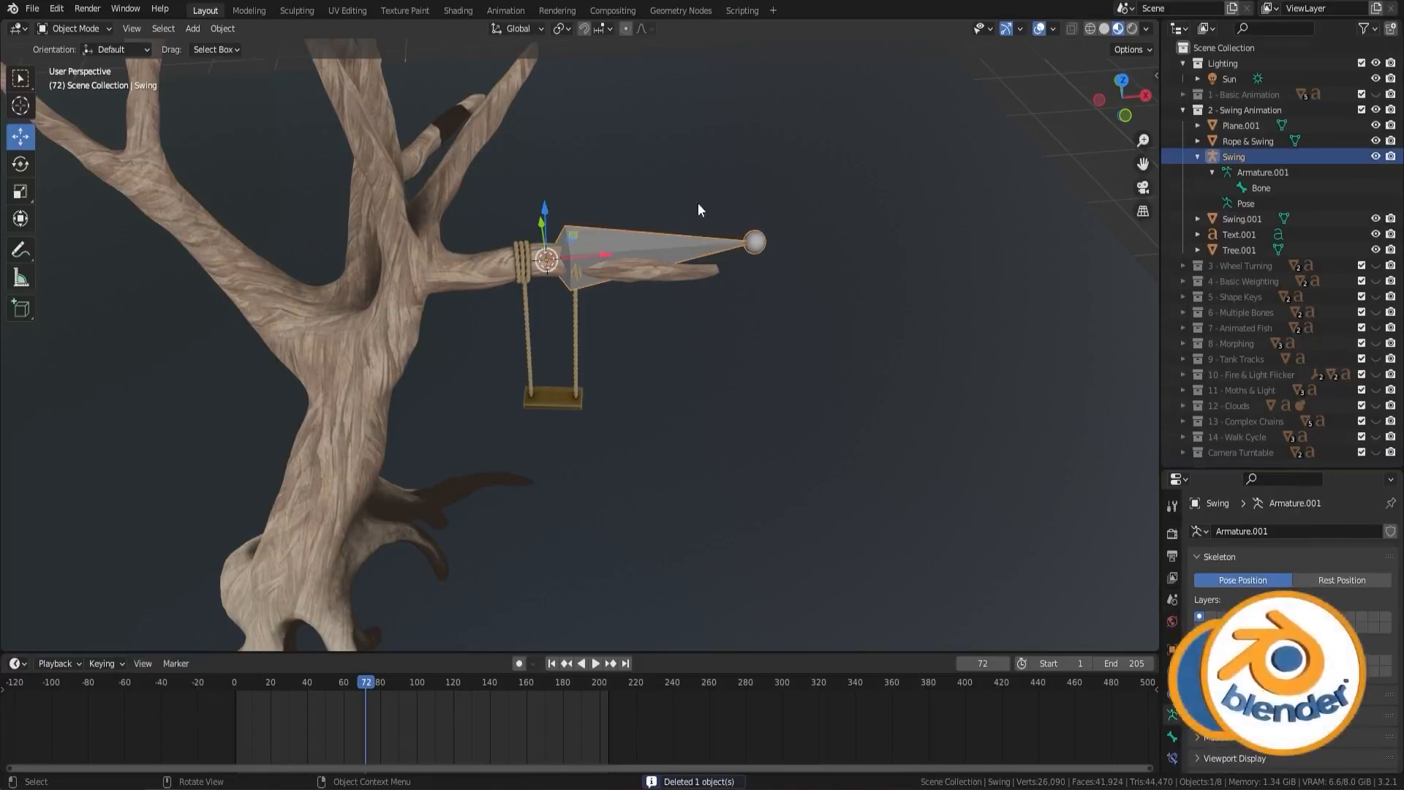
key("Tab")
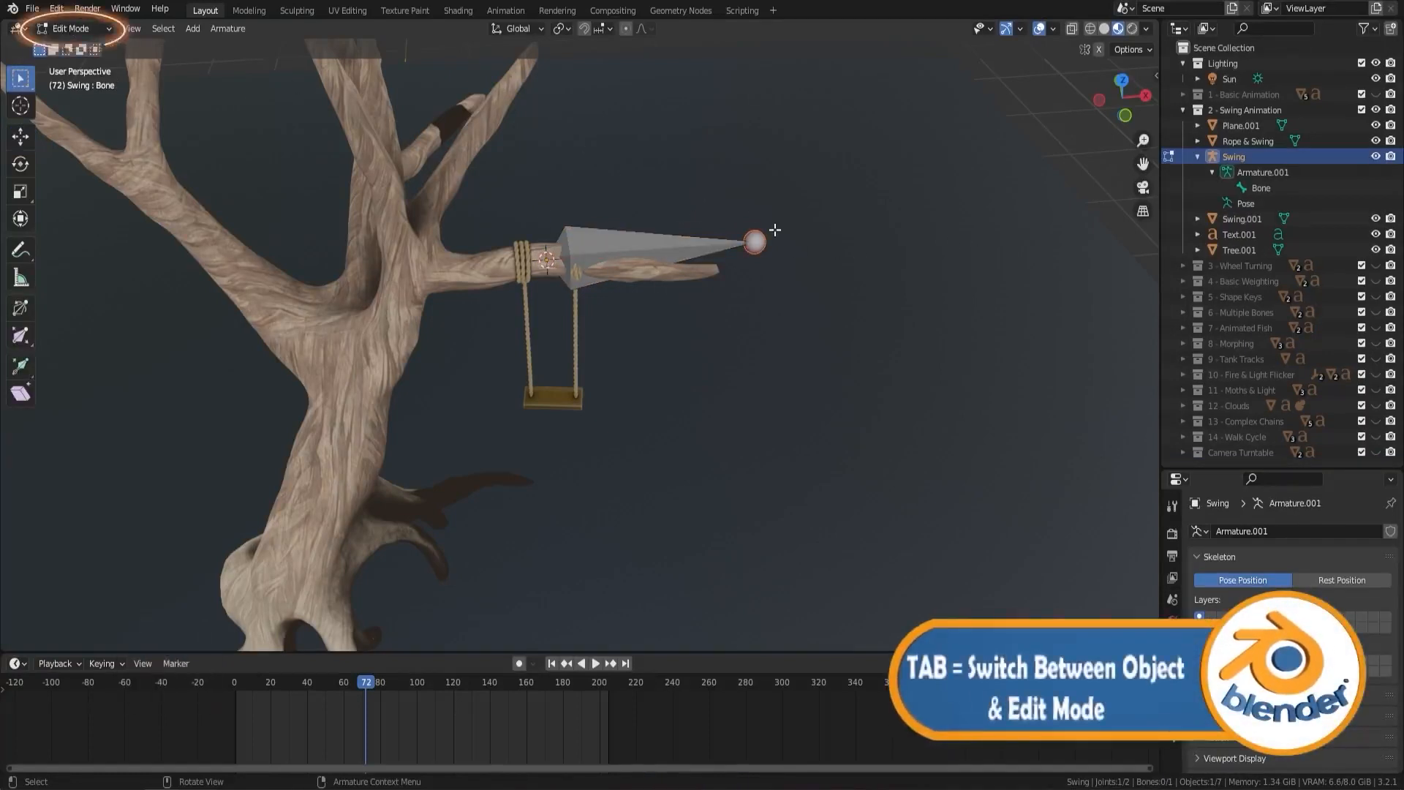
key("shift+a")
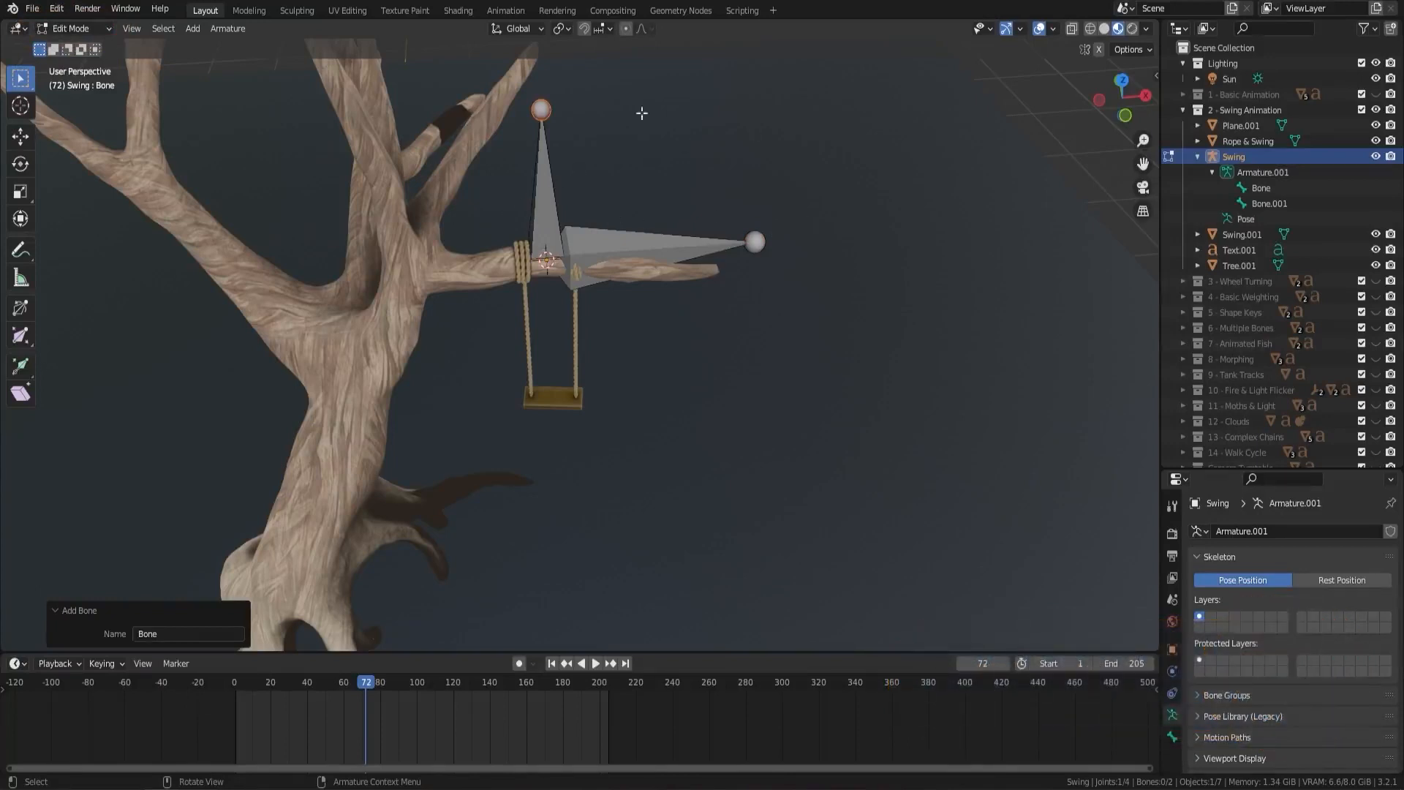
Rename the horizontal bone pointing along the branch to "Root Bone"
middle_click_drag(628, 232, 695, 218)
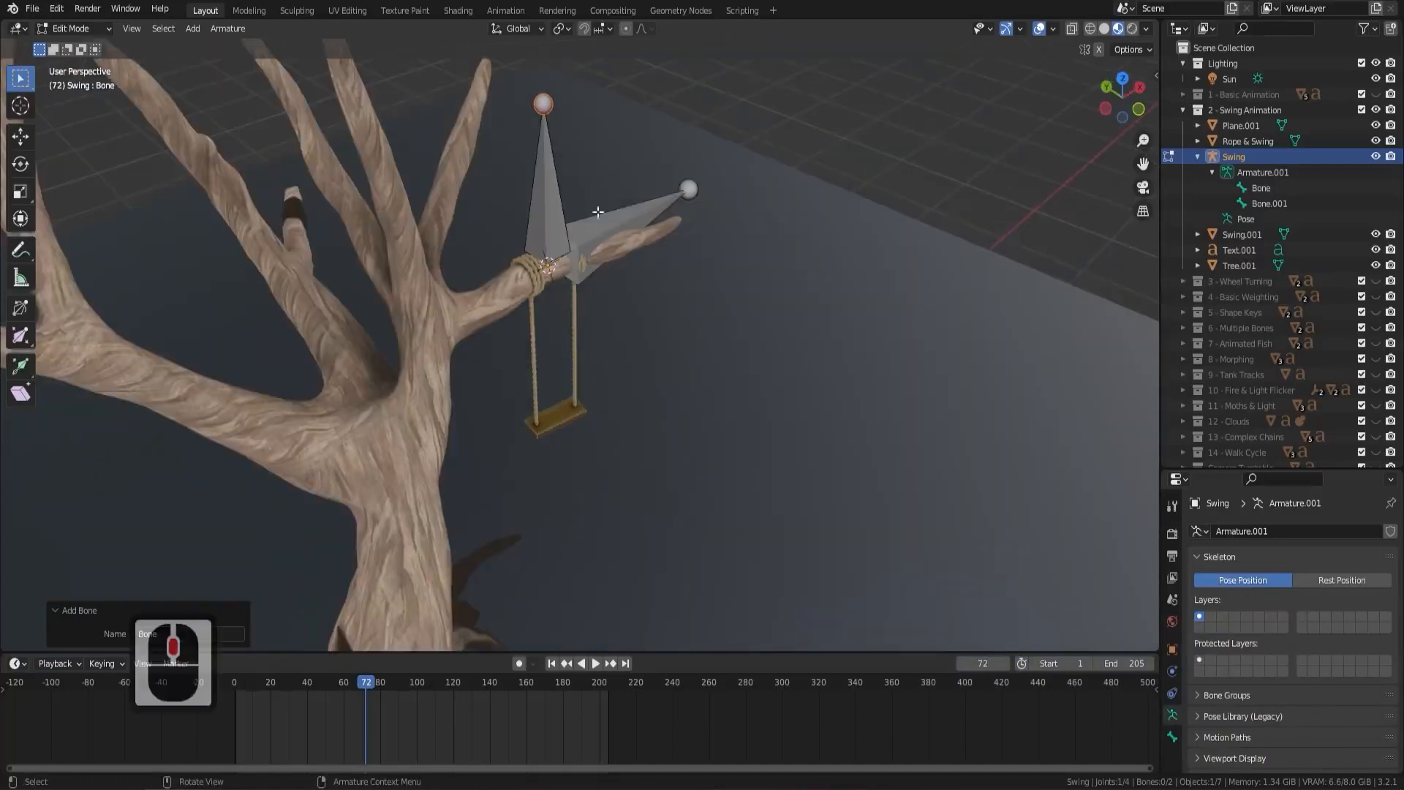
left_click(557, 220)
left_click(557, 221)
left_click(638, 209)
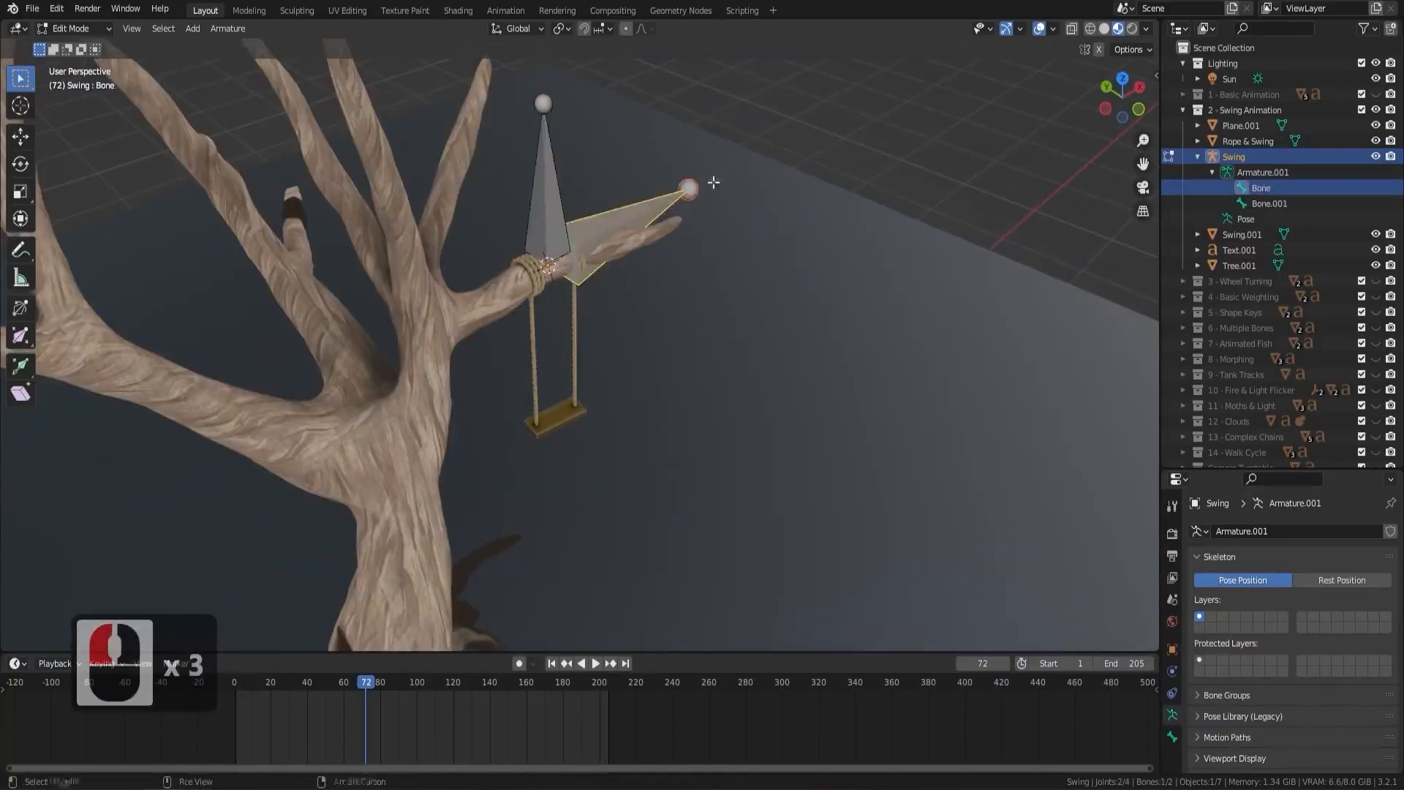
scroll(727, 304, "up", 4)
middle_click_drag(711, 182, 715, 314, "shift")
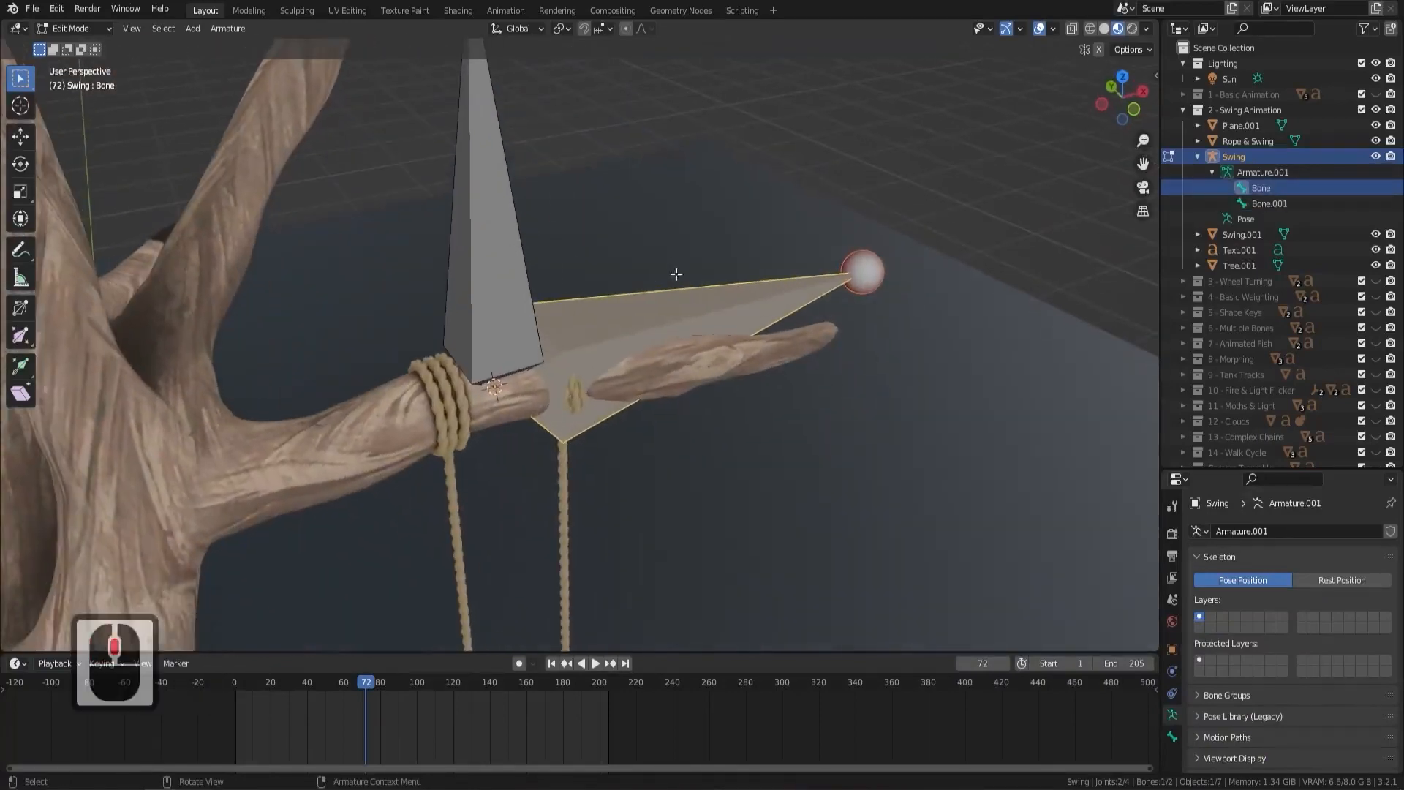
left_click(1173, 735)
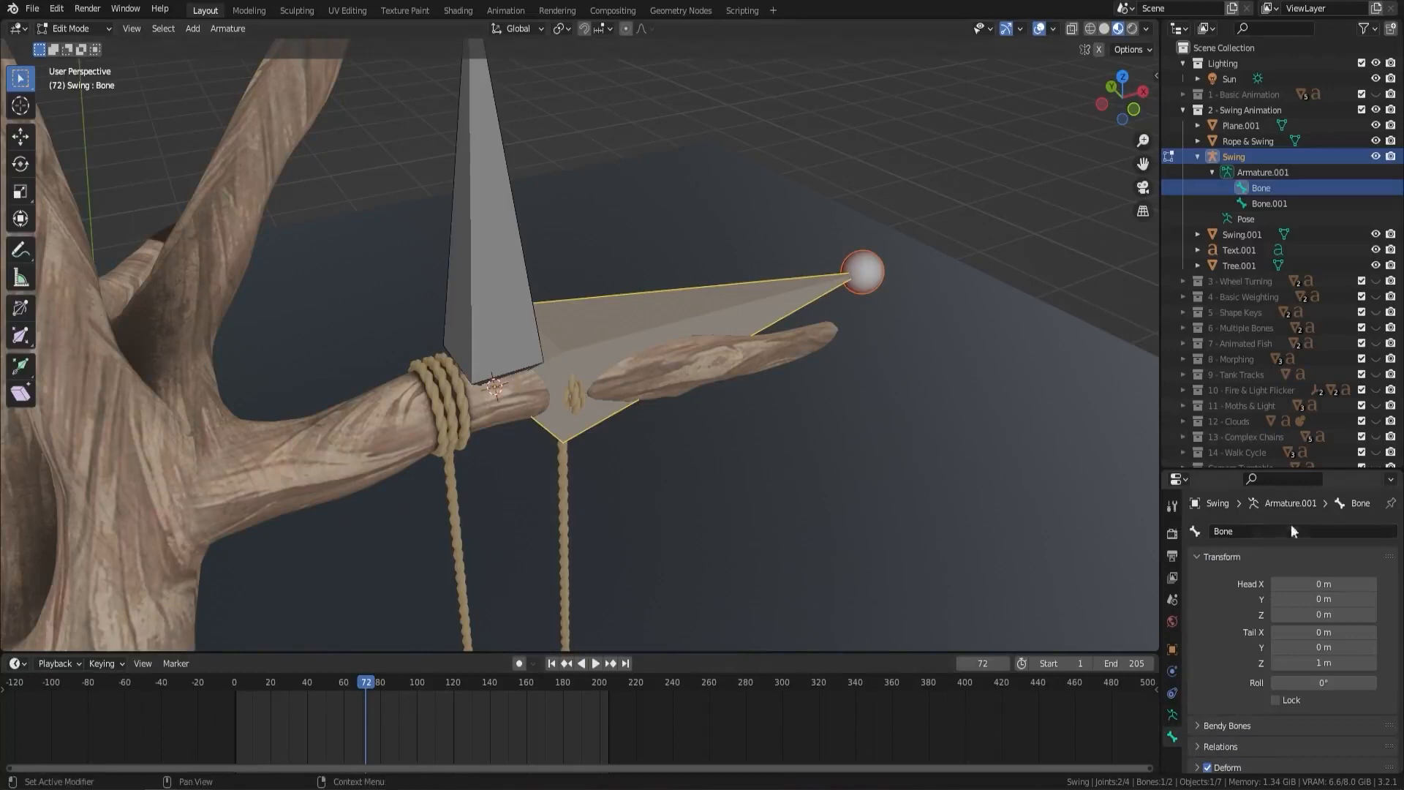
double_click(1214, 531)
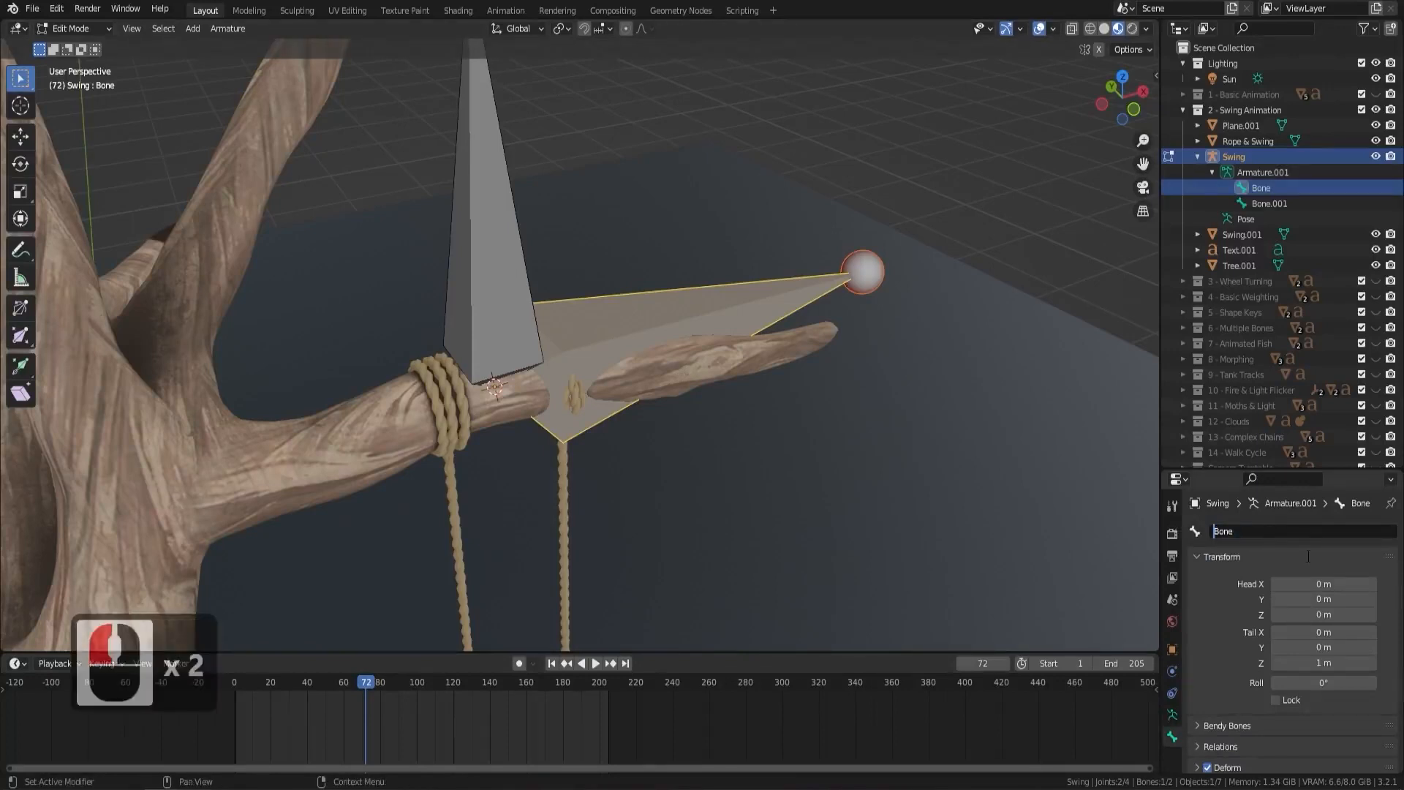
type("Root")
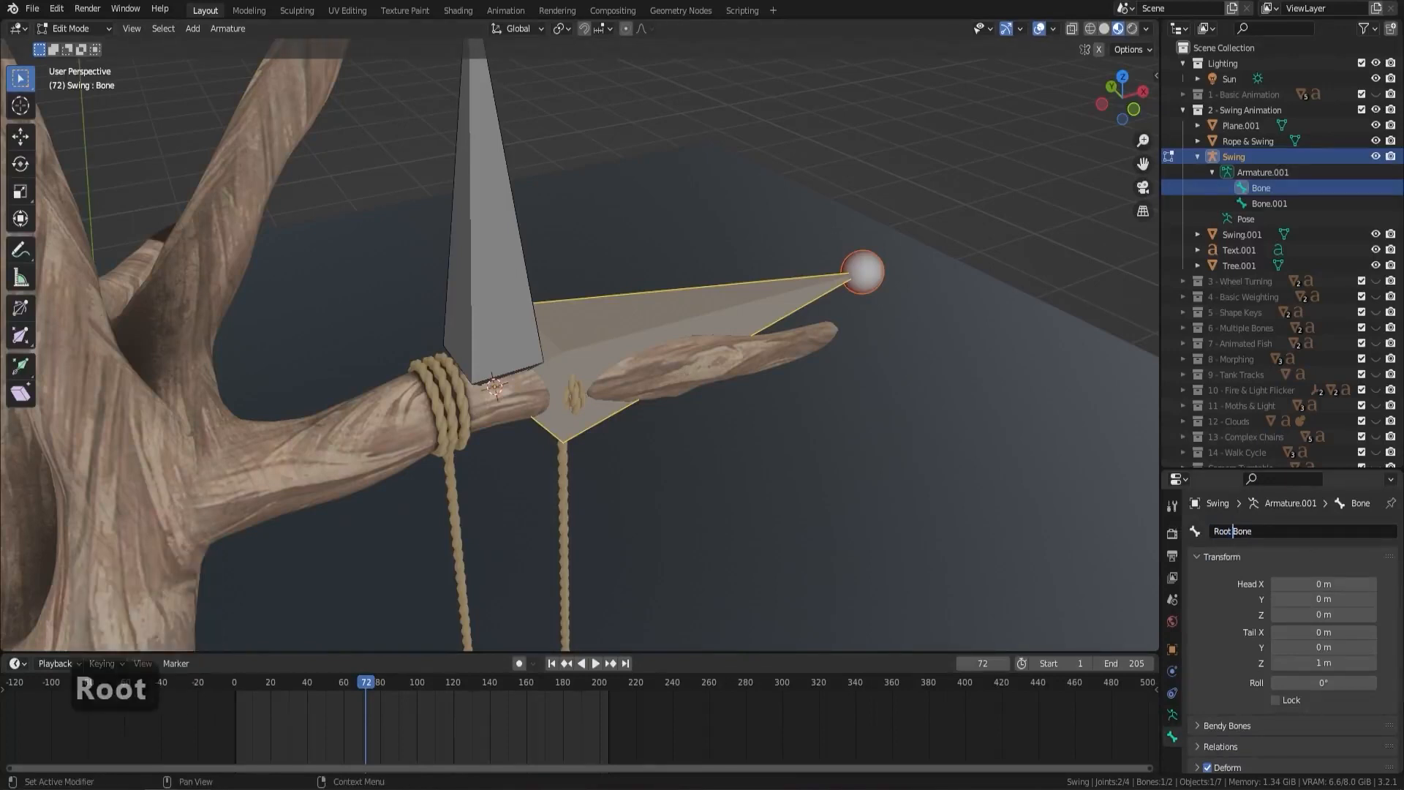
key("Return")
Rename the upright bone above the branch to "Swing Bone"
left_click(497, 254)
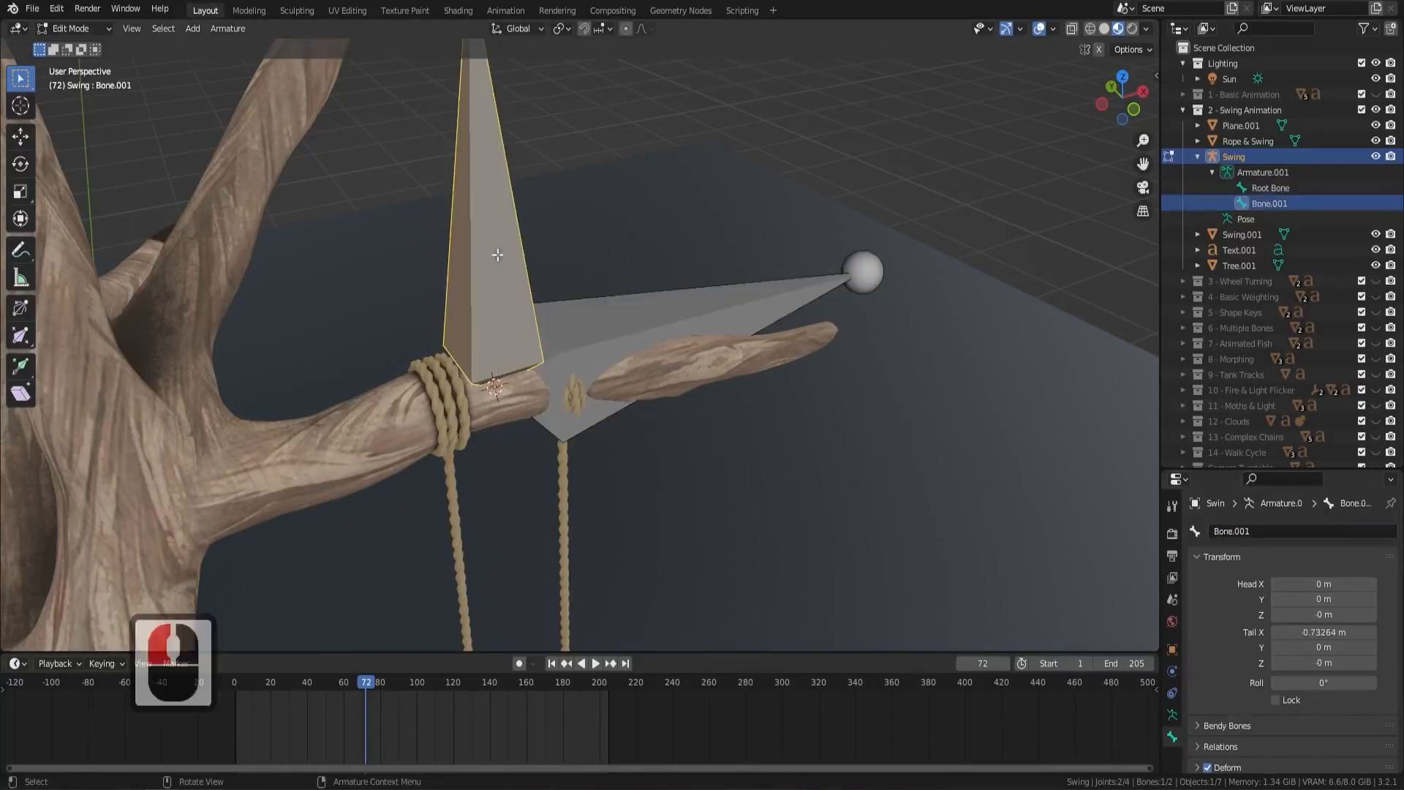
double_click(1273, 532)
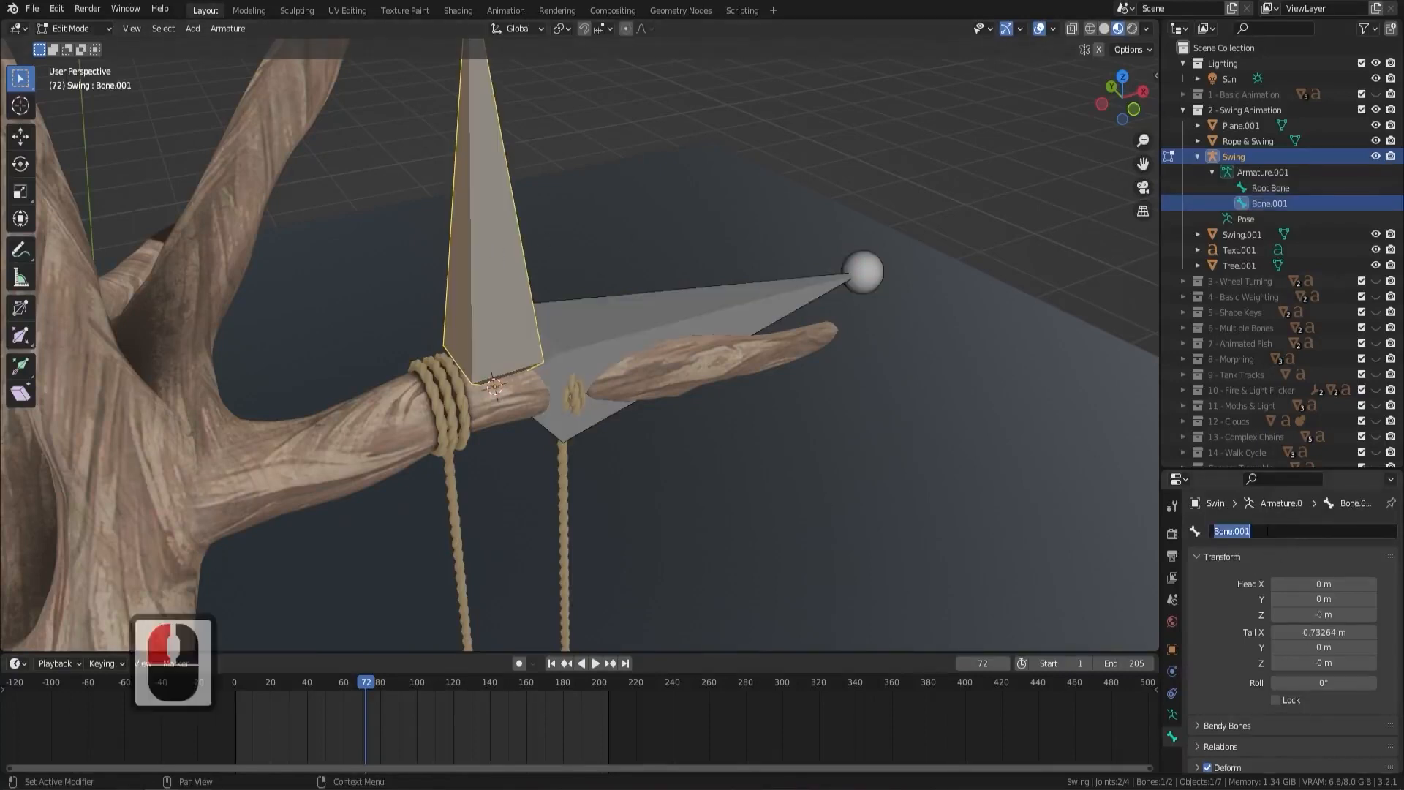
type("Swing Bo")
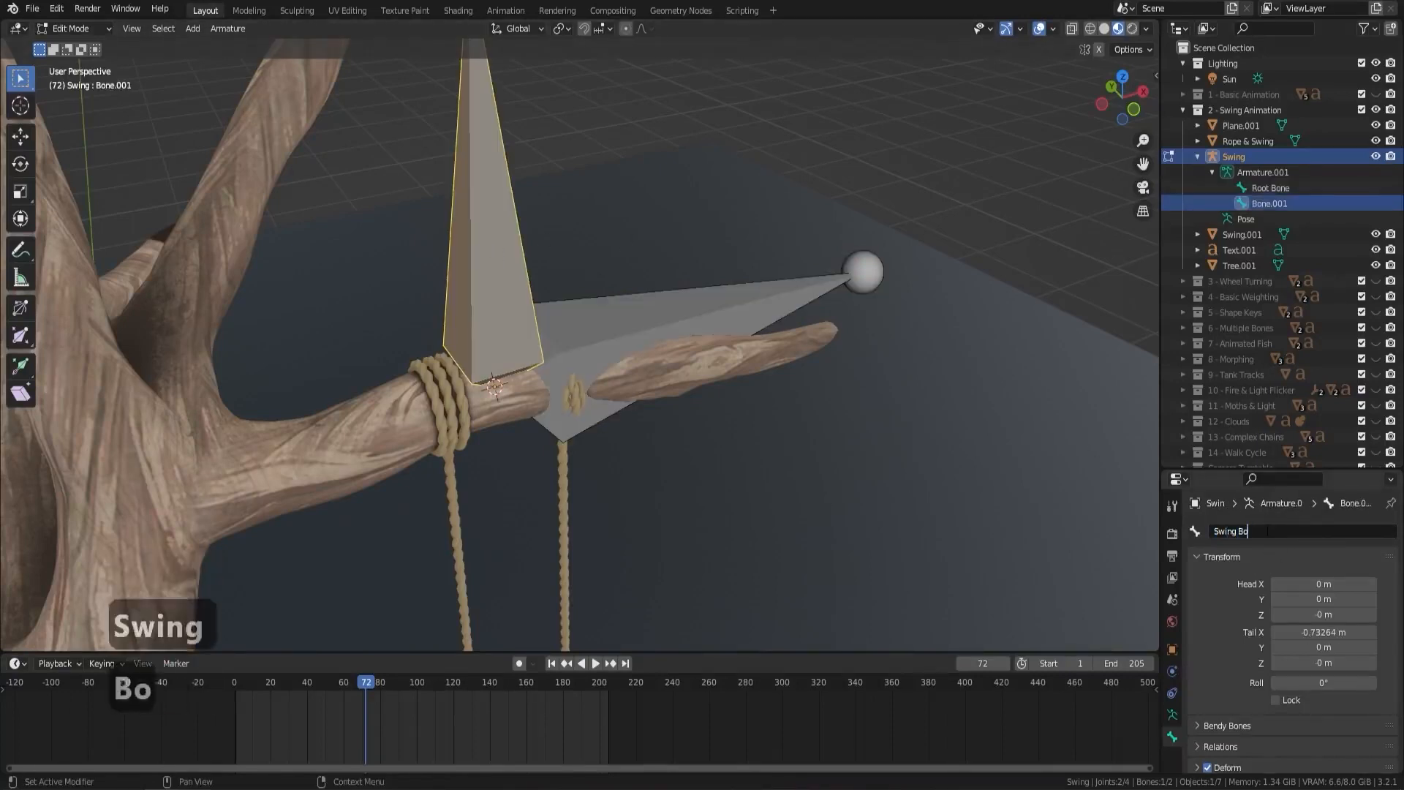
type("m")
key("BackSpace")
type("n")
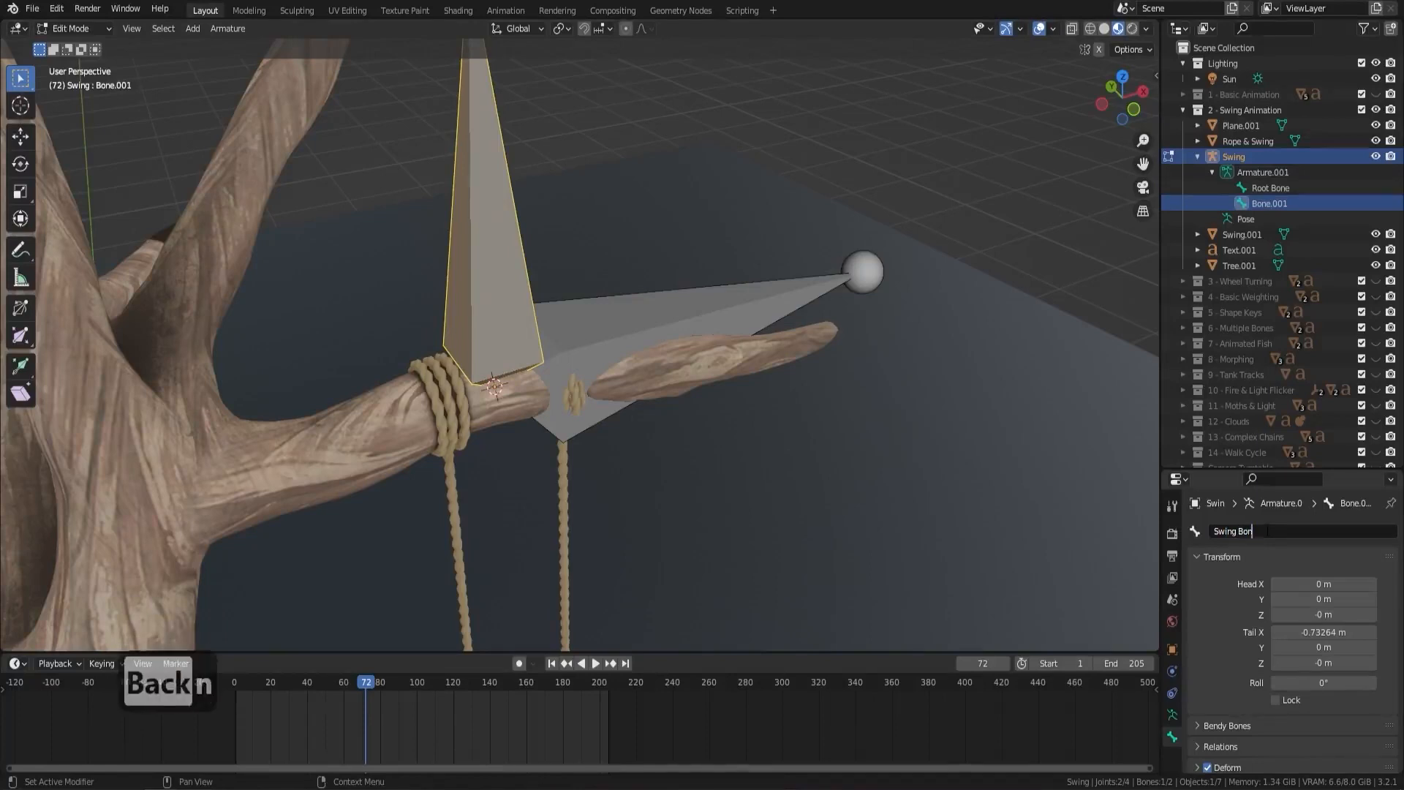
type("e")
key("Return")
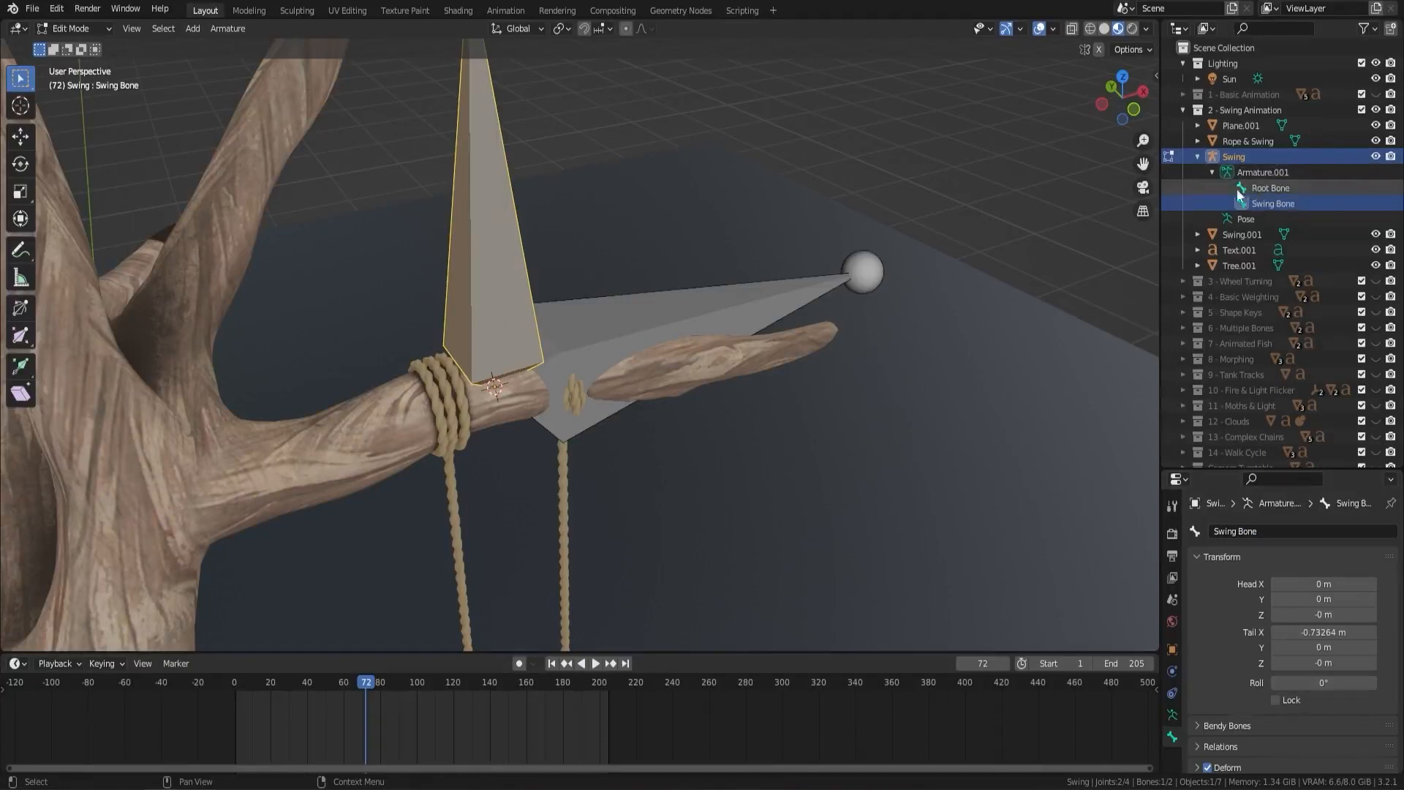
Filter the scene's object list by "bone" and clear the filter again
left_click(1270, 25)
type("bon")
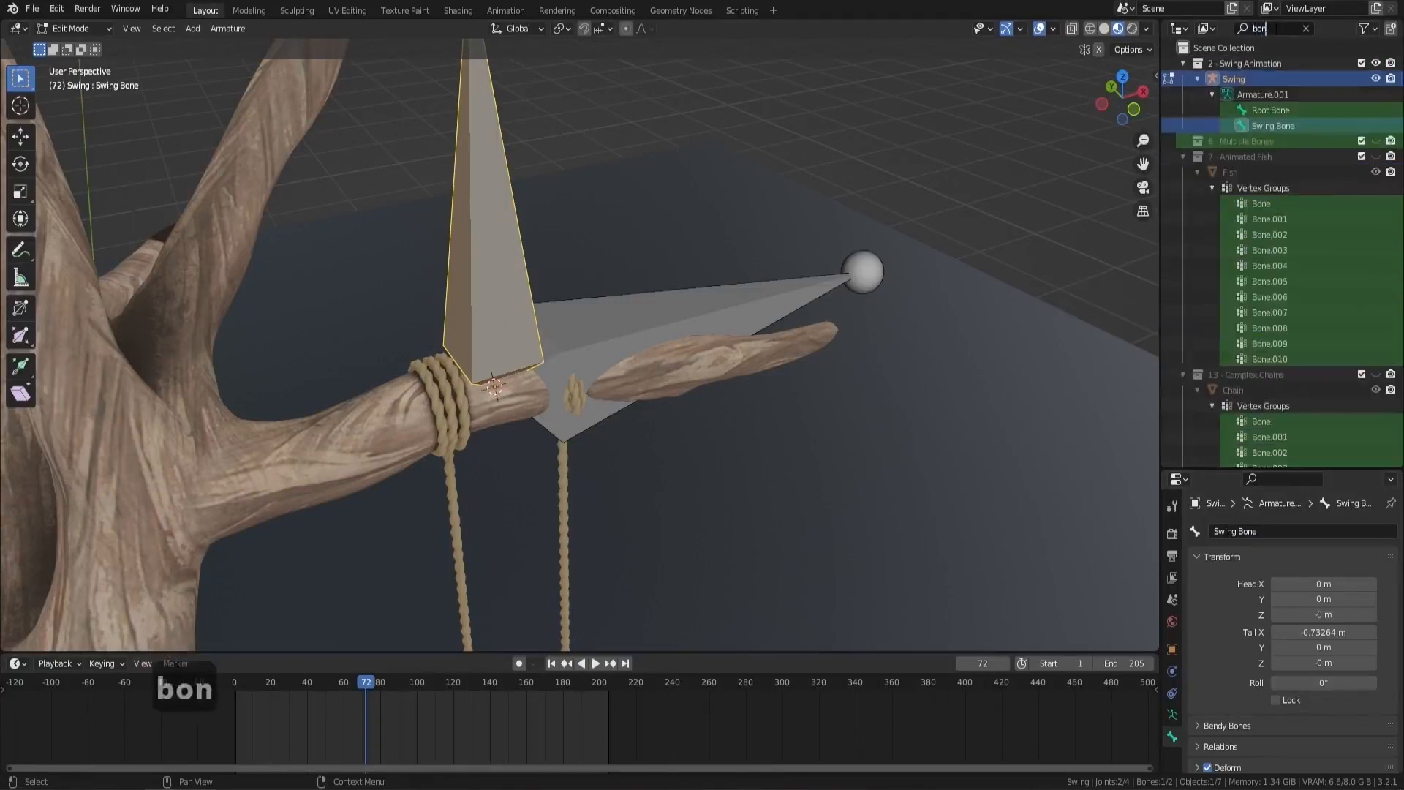
type("e")
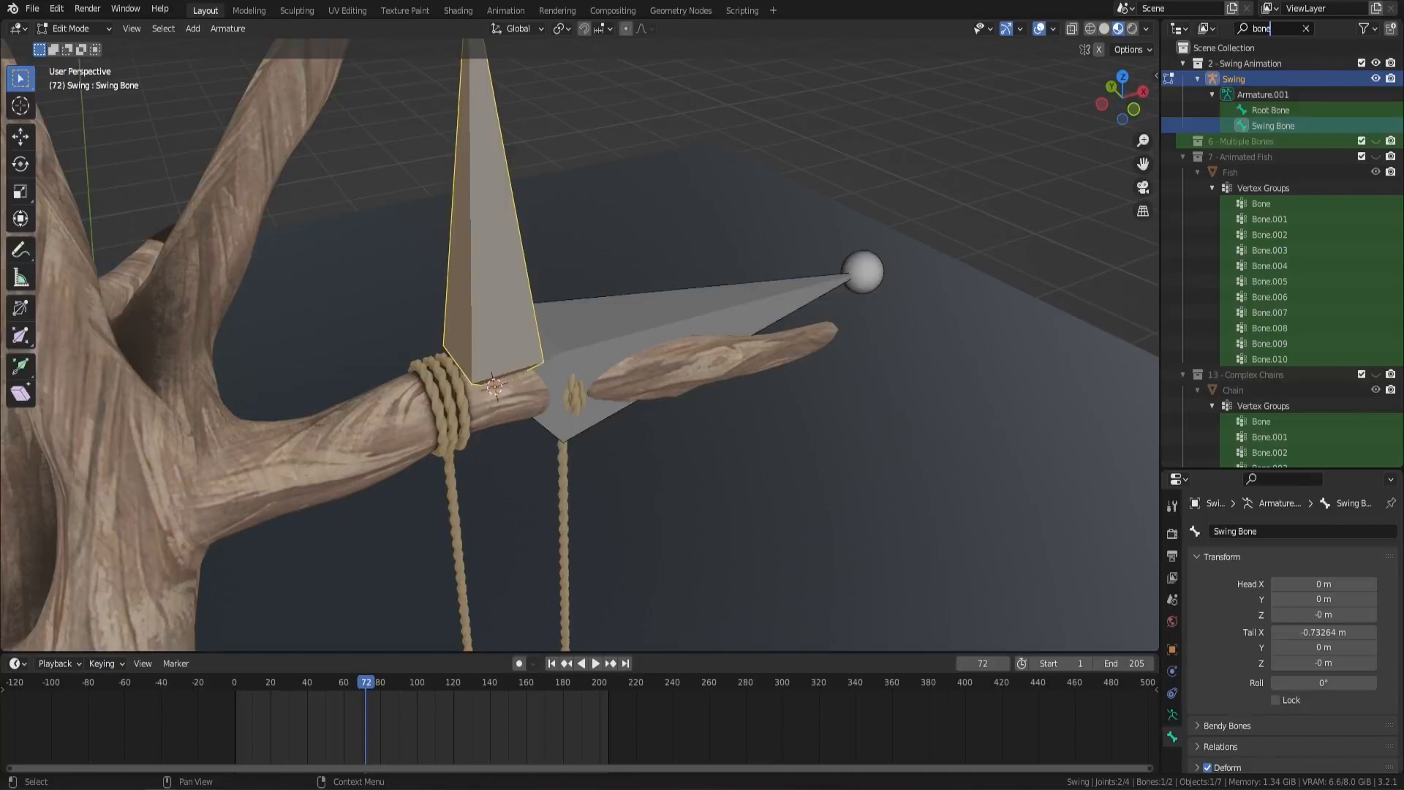
left_click(1306, 29)
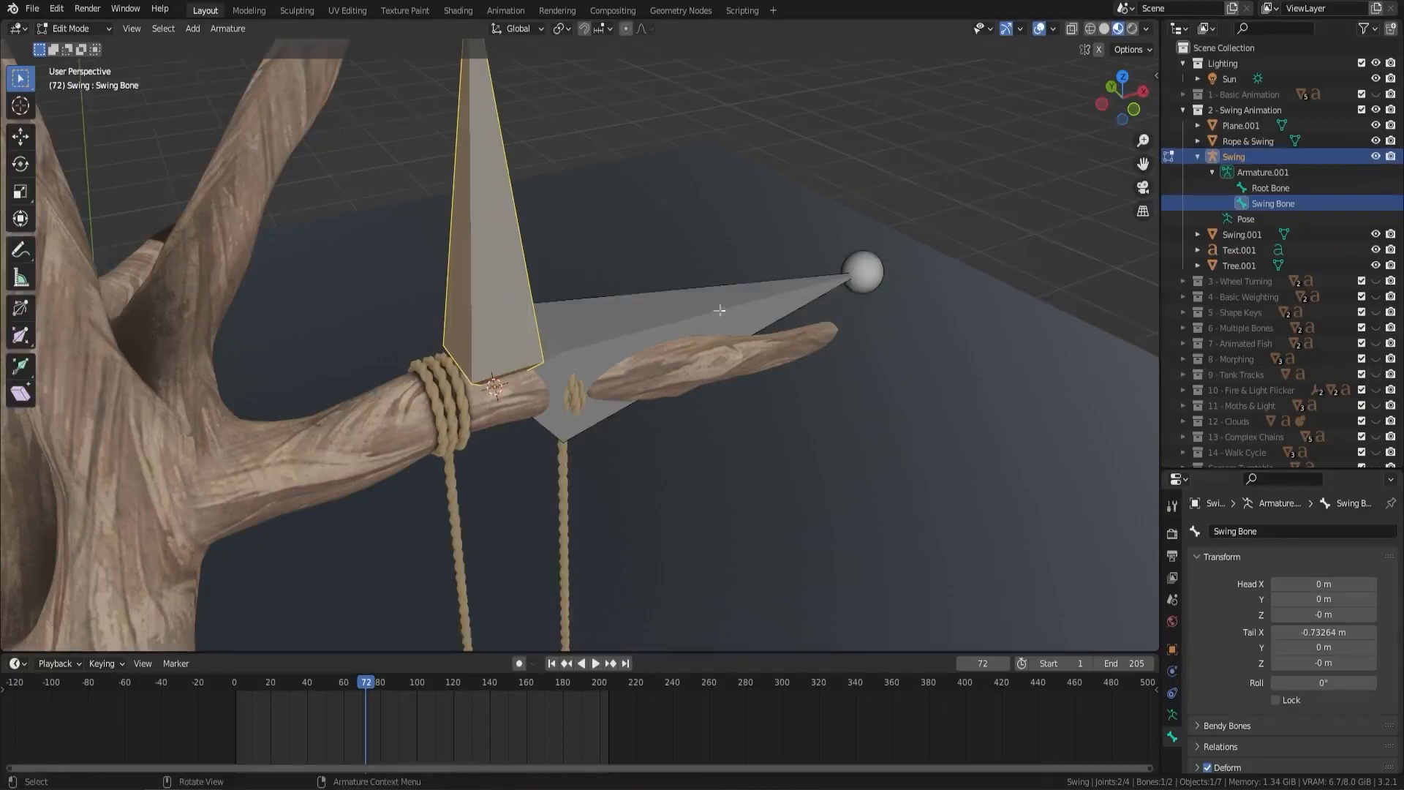
Examine how both bones are oriented relative to the branch and swing, from directly above and from several angles
middle_click_drag(687, 344, 770, 295)
key("KP_7")
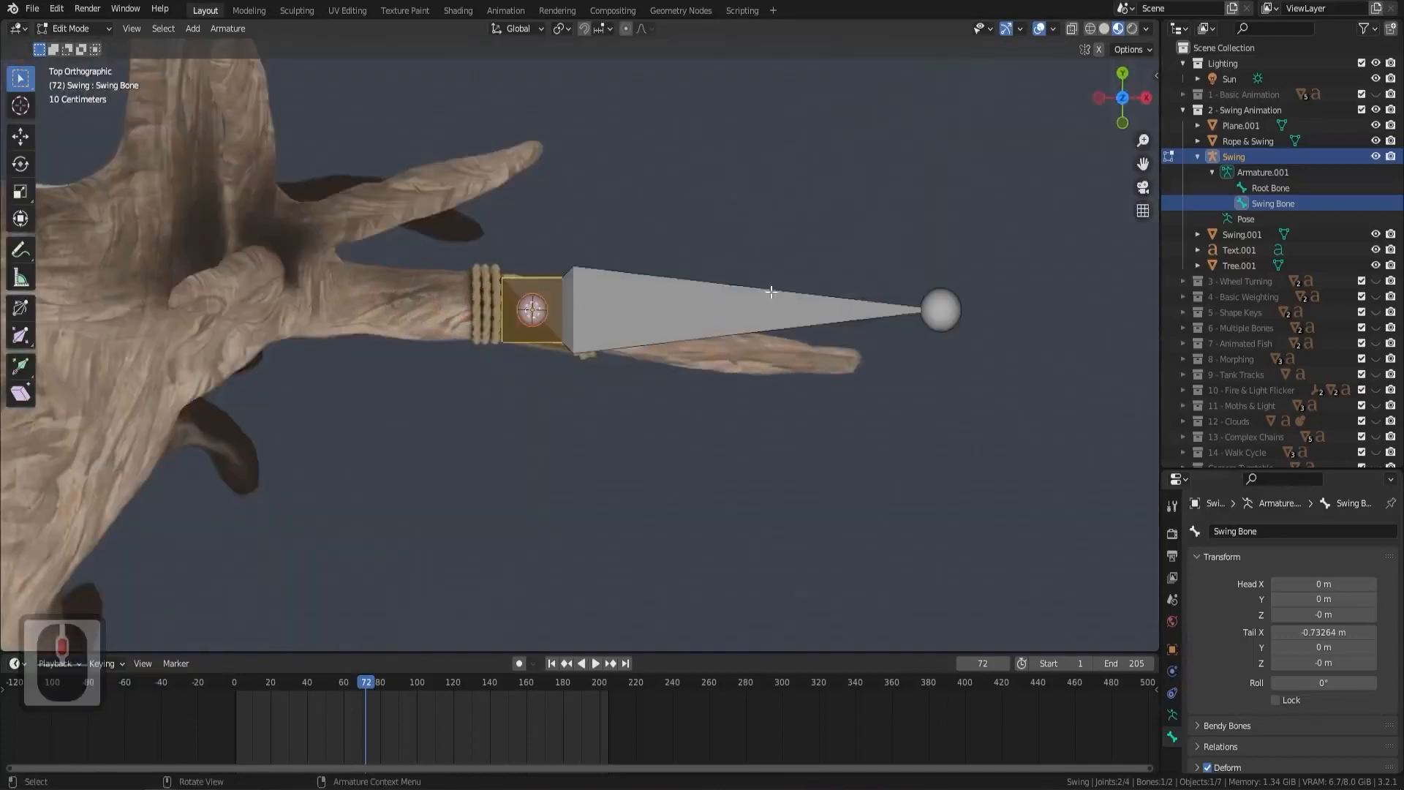
middle_click_drag(639, 388, 647, 277)
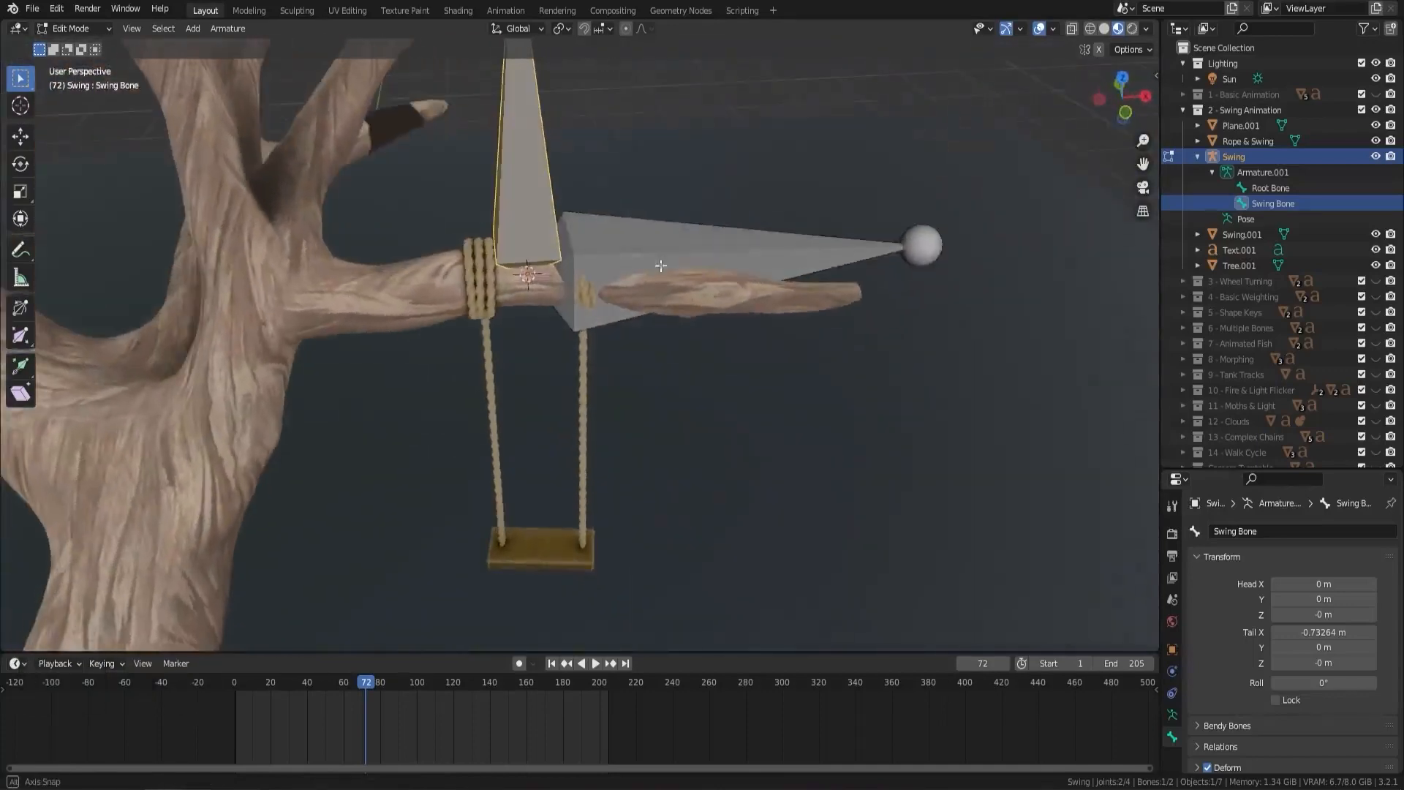
middle_click_drag(540, 462, 530, 497)
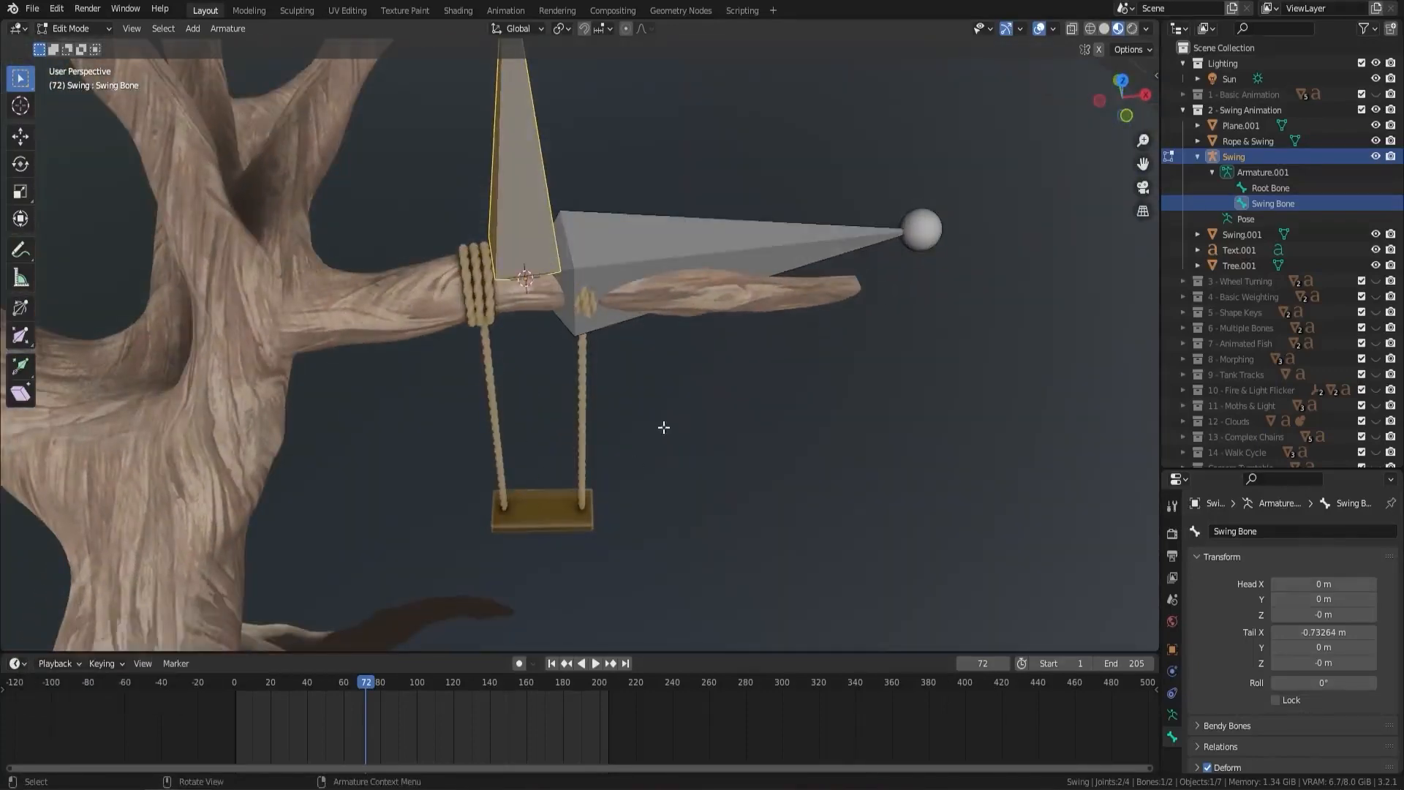
key("KP_7")
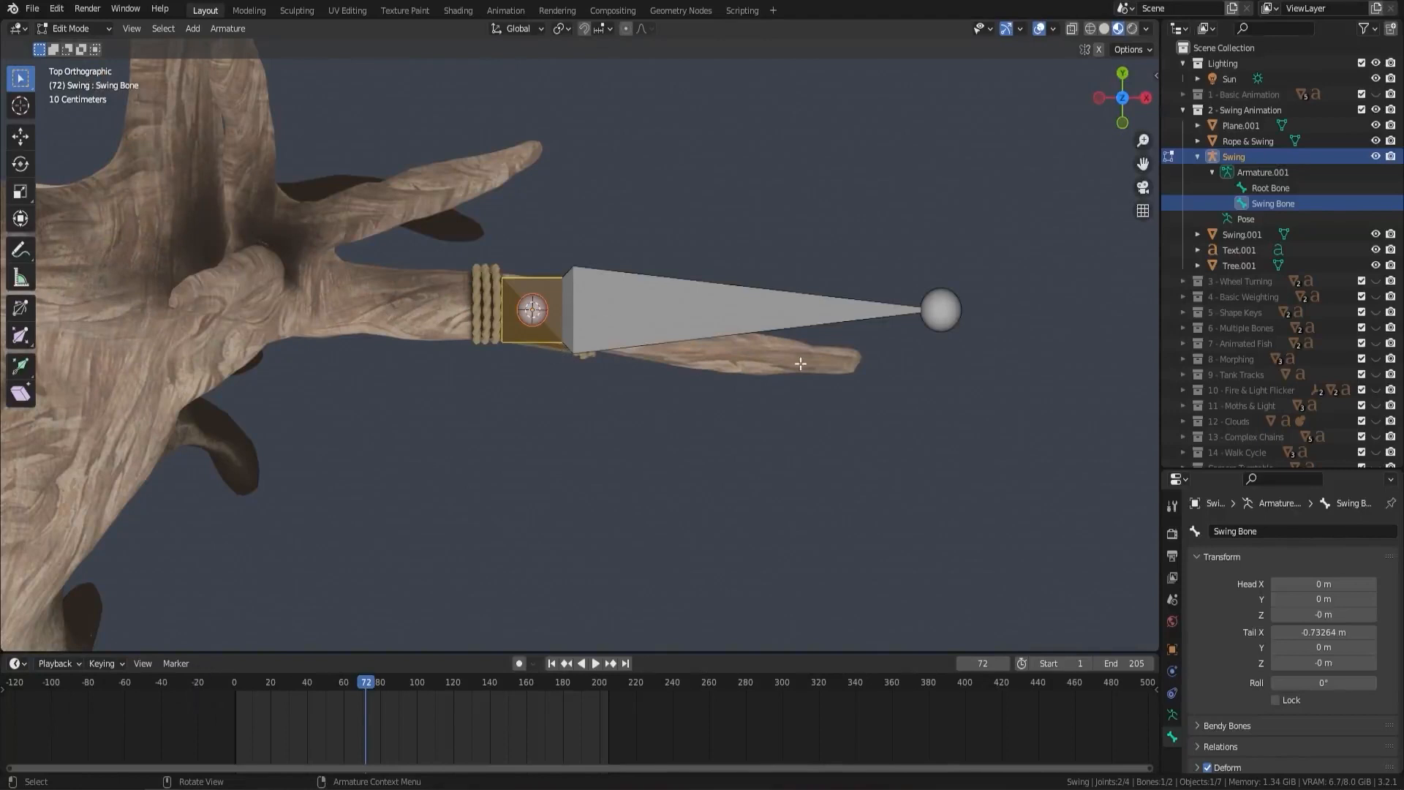
middle_click_drag(691, 351, 612, 193)
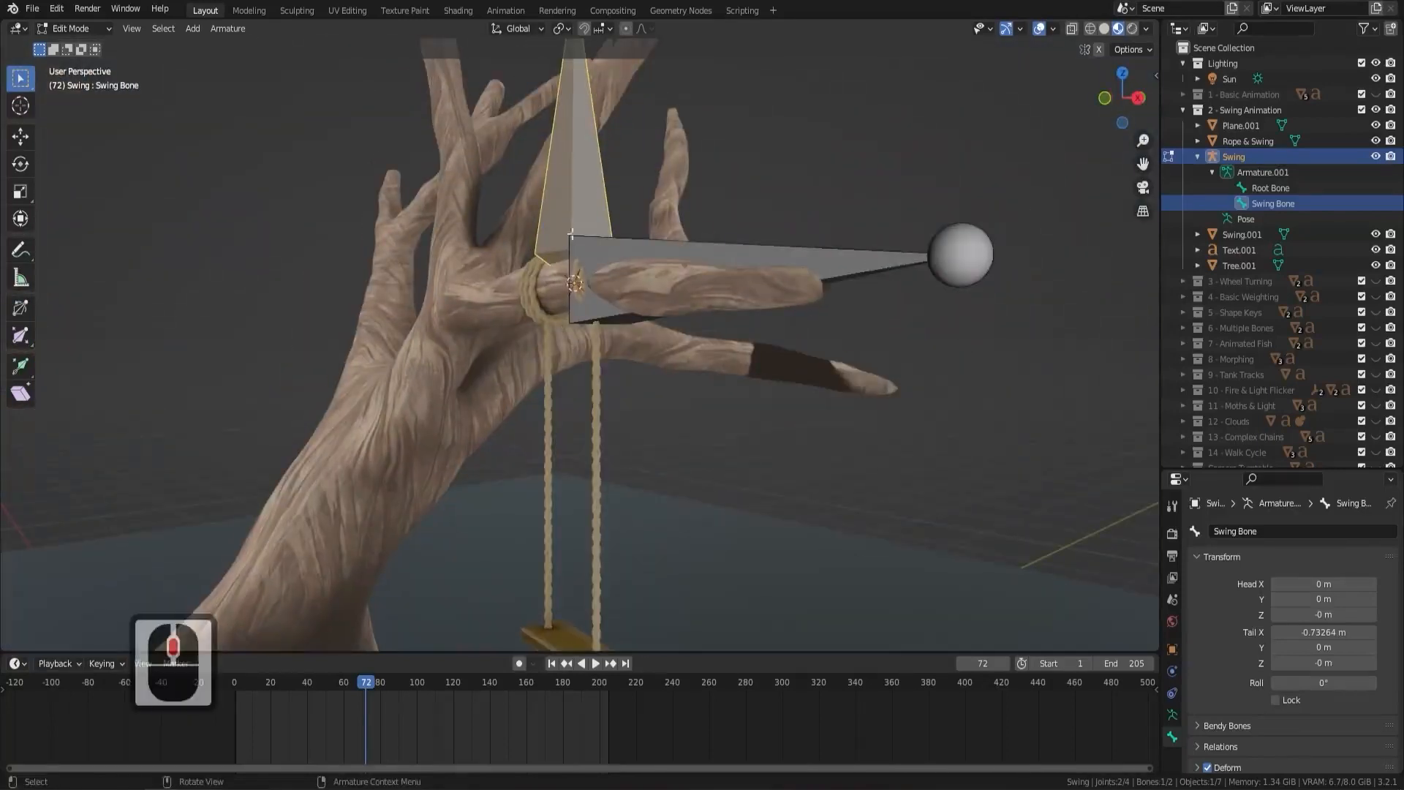
middle_click_drag(634, 382, 626, 291, "shift")
middle_click_drag(618, 199, 615, 255, "shift")
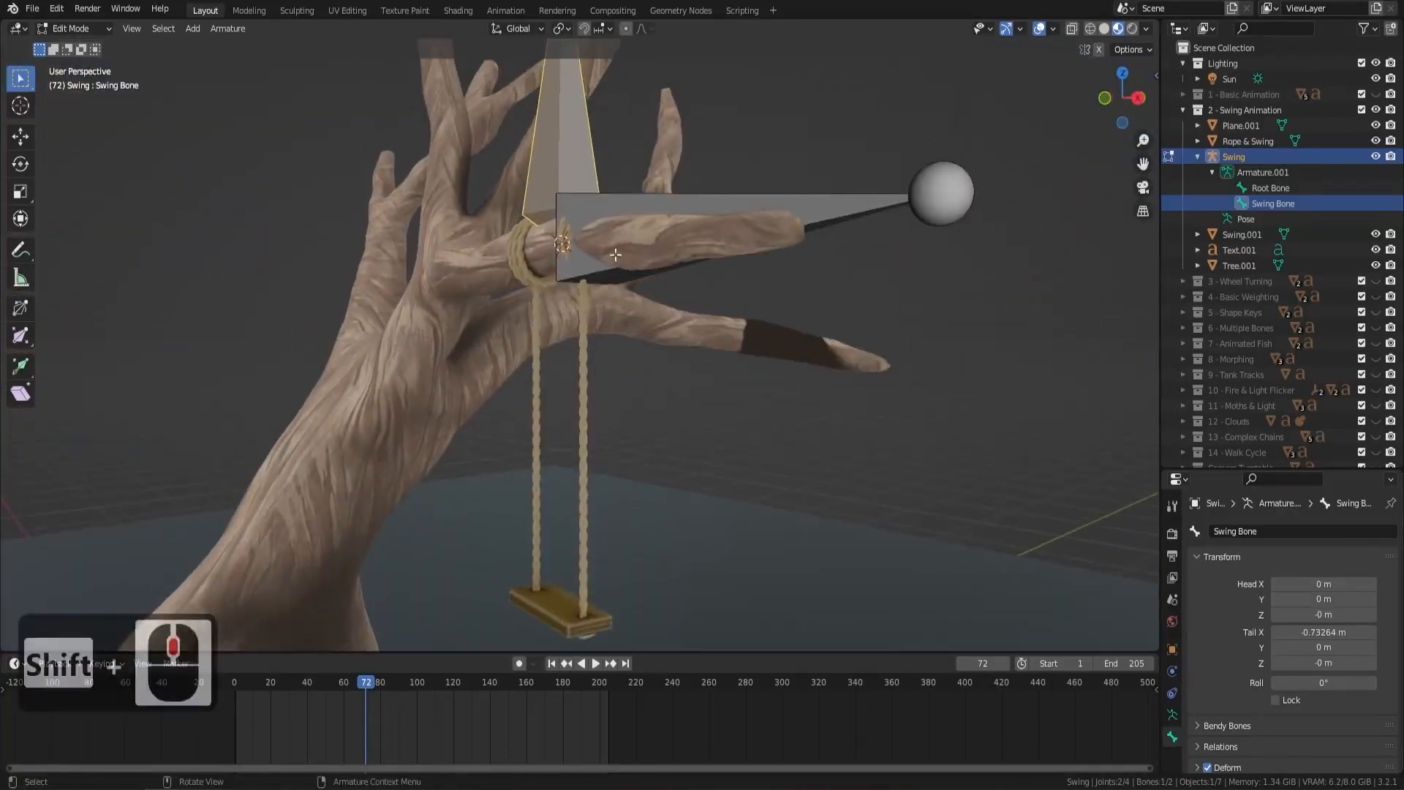
middle_click_drag(652, 523, 667, 347)
middle_click_drag(582, 97, 588, 194, "shift")
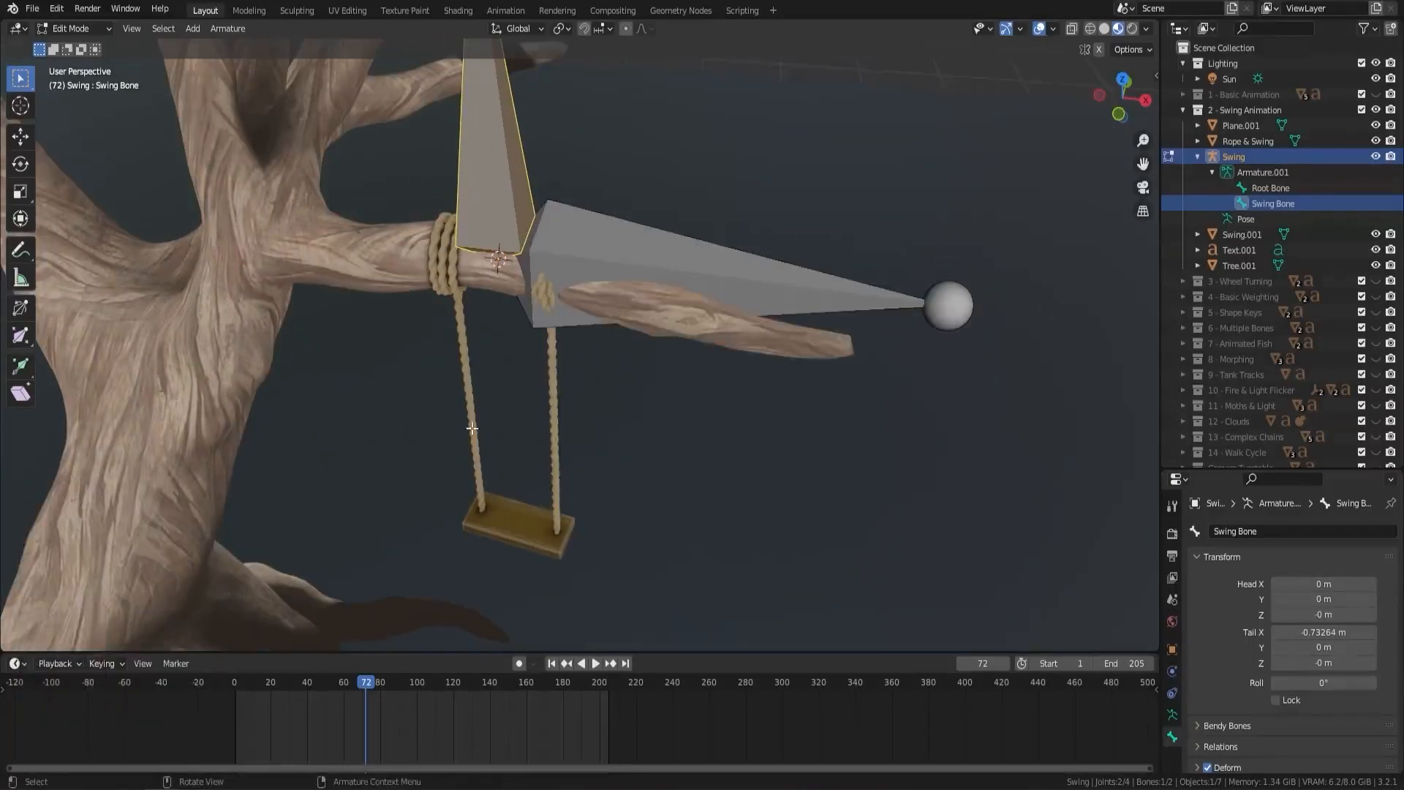
Rotate the Swing Bone 90° about the global X axis
middle_click_drag(617, 408, 564, 326)
key("r")
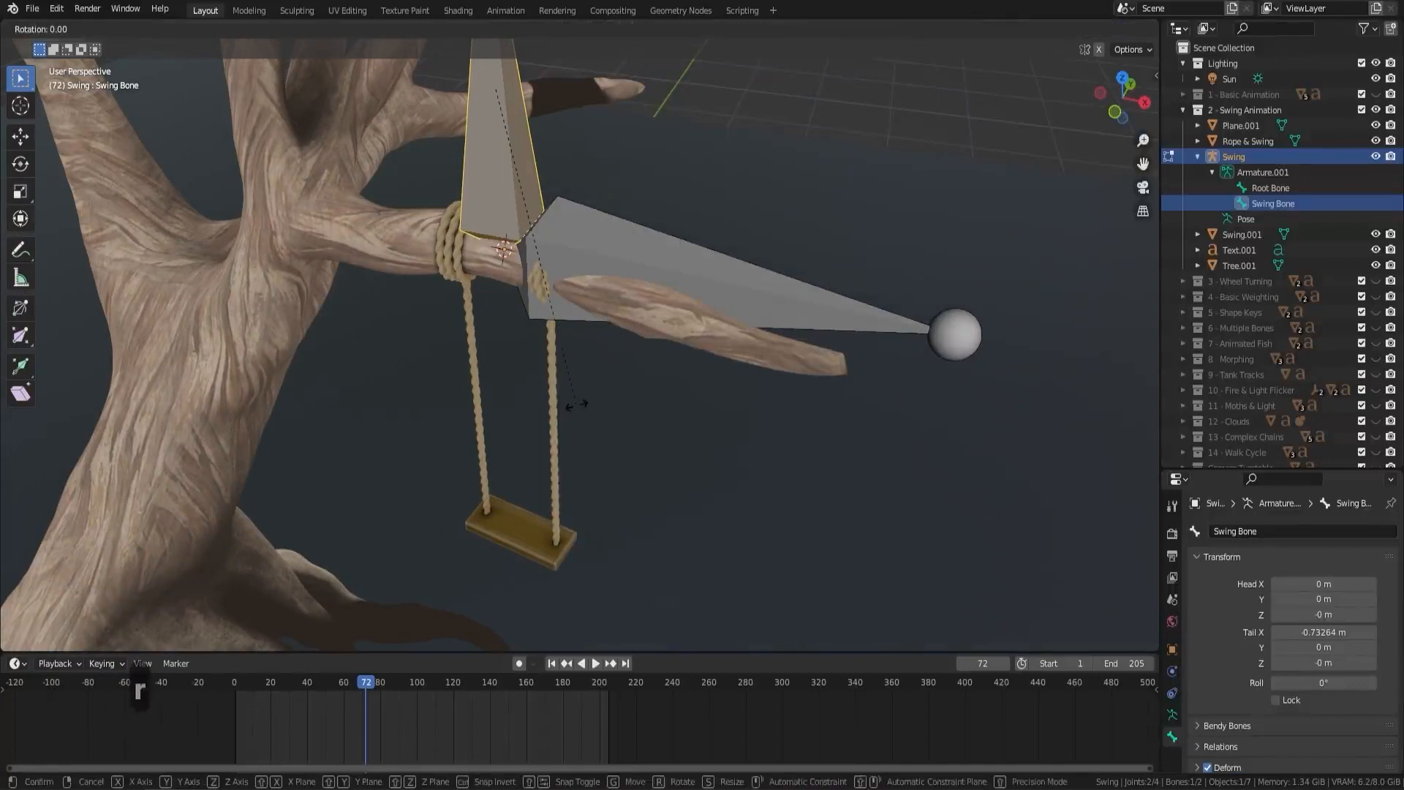
type("yx90")
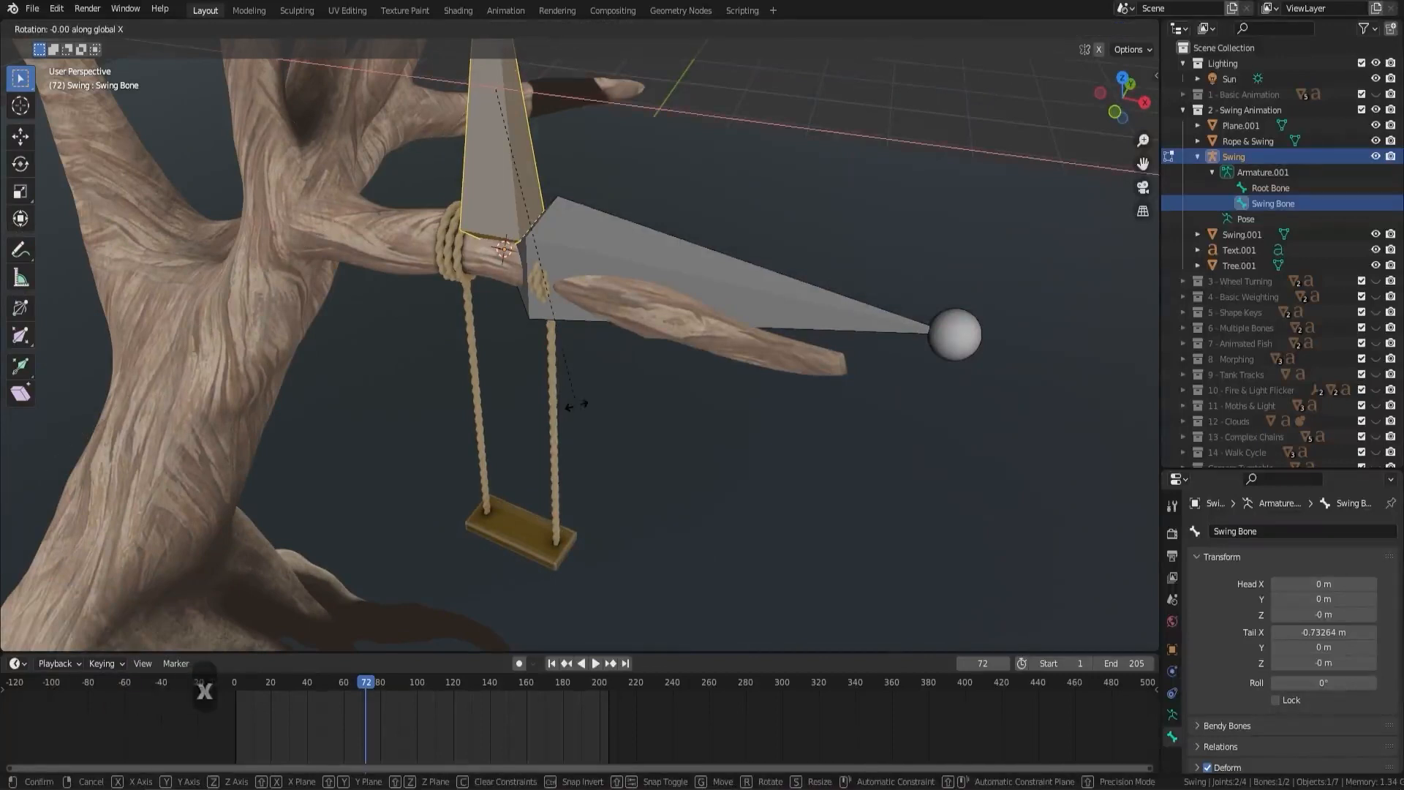
key("Return")
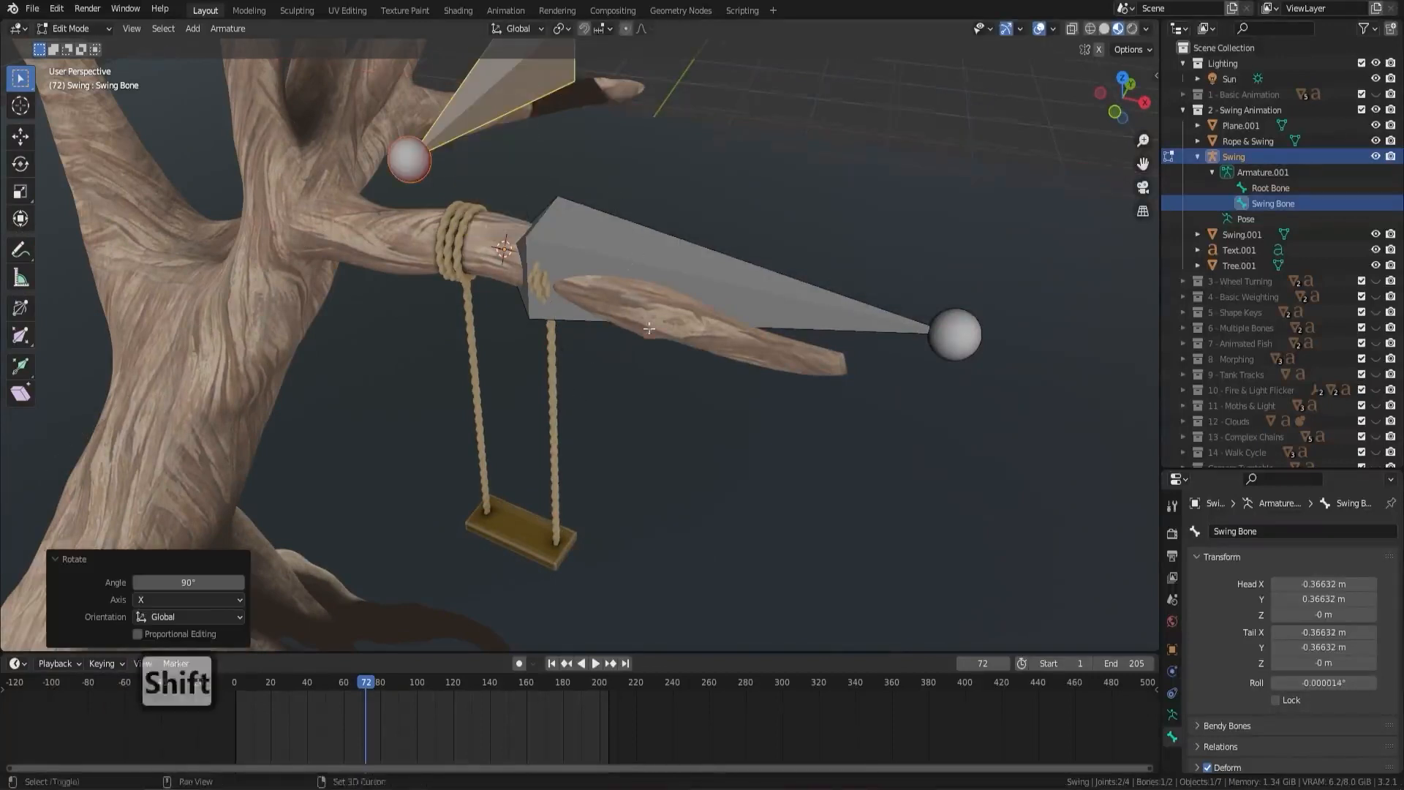
Undo the Swing Bone's last 90° rotation
middle_click_drag(584, 128, 639, 295, "shift")
key("ctrl+z")
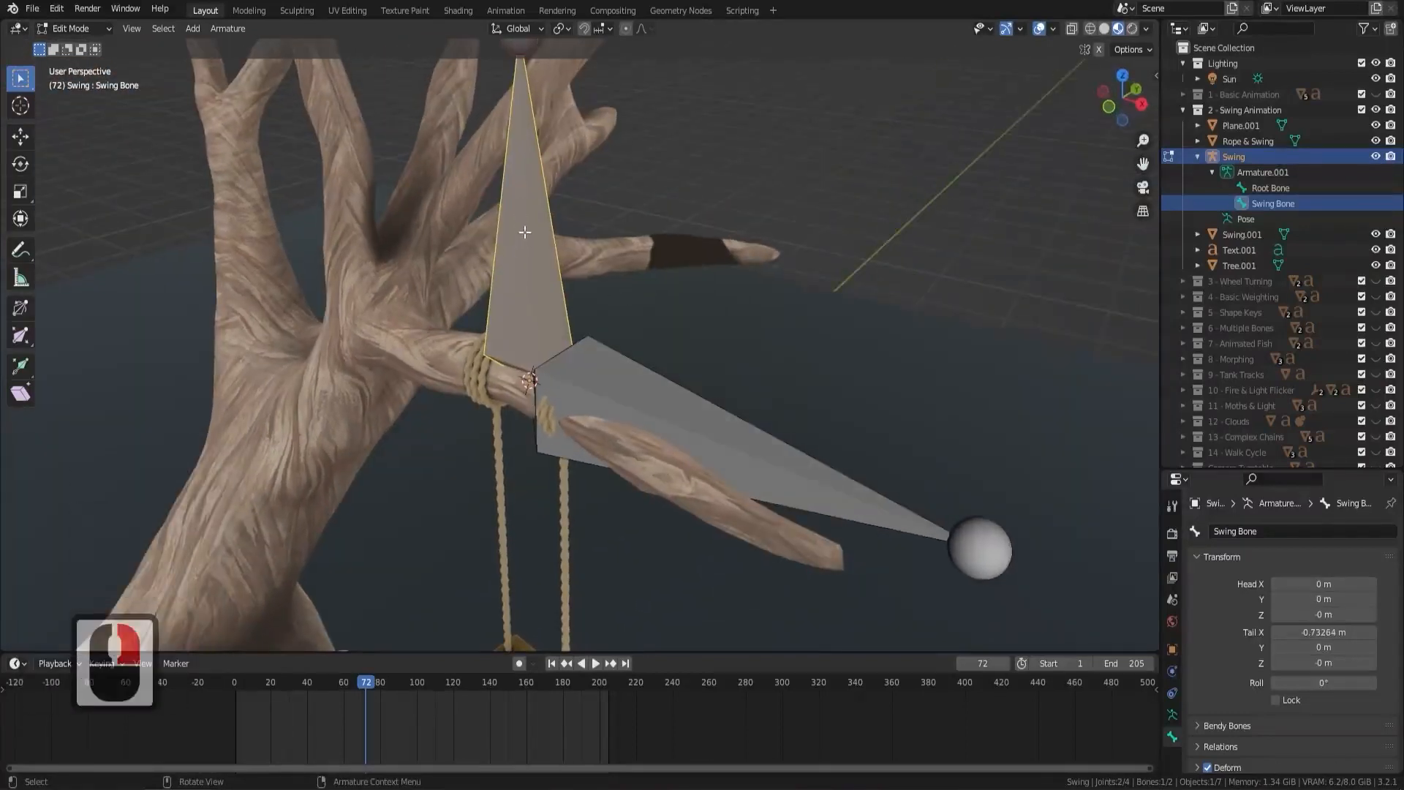
middle_click_drag(524, 238, 535, 392)
left_click(540, 386)
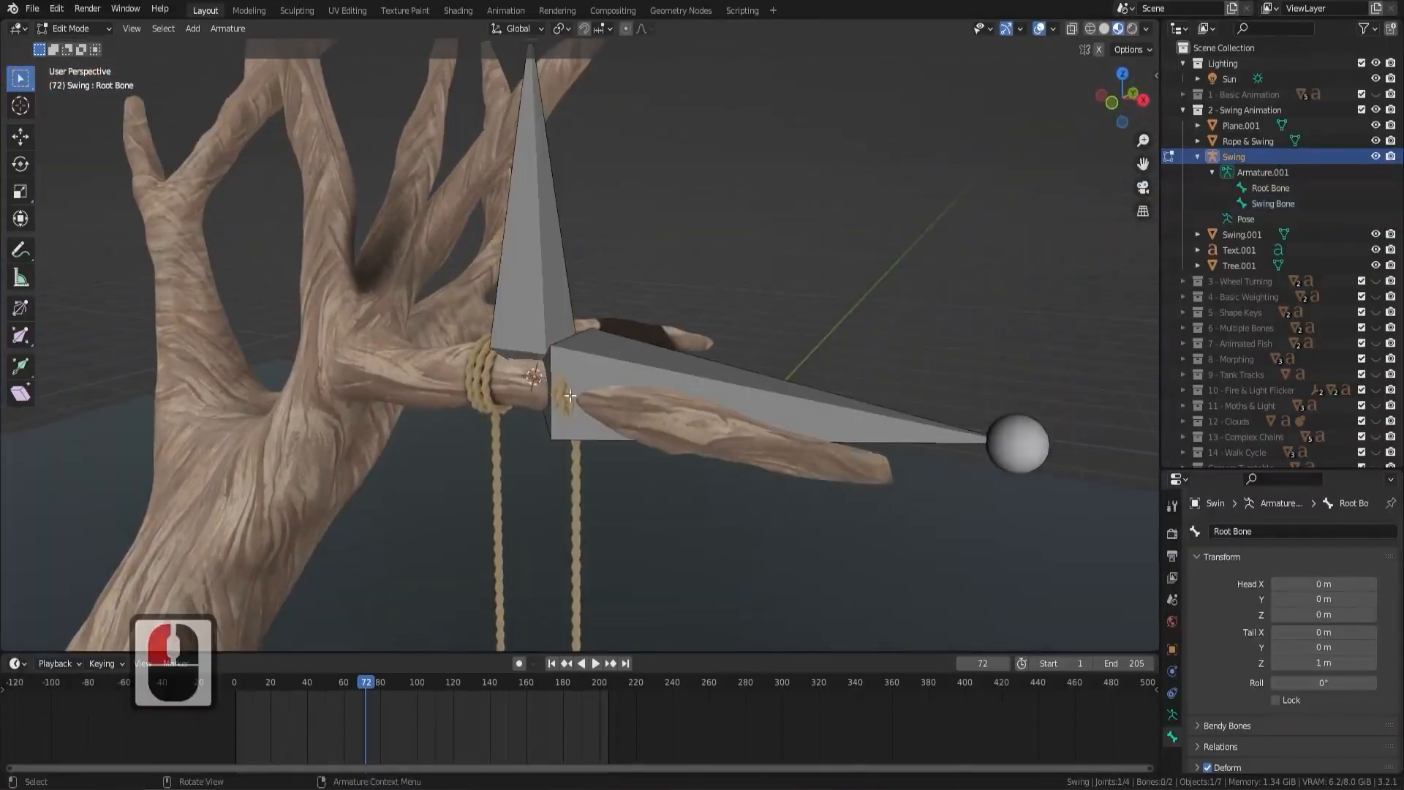
key("r")
key("x")
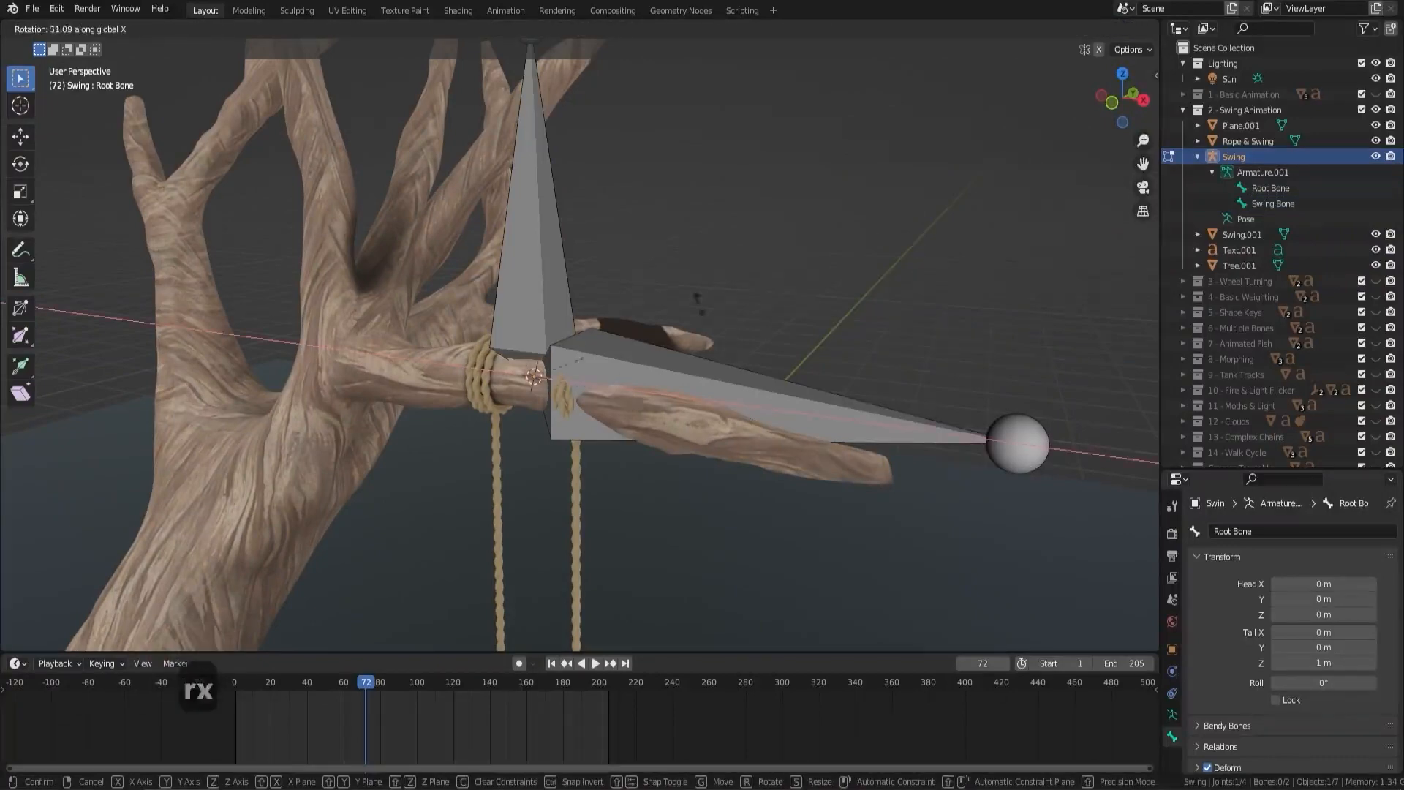
left_click(657, 254)
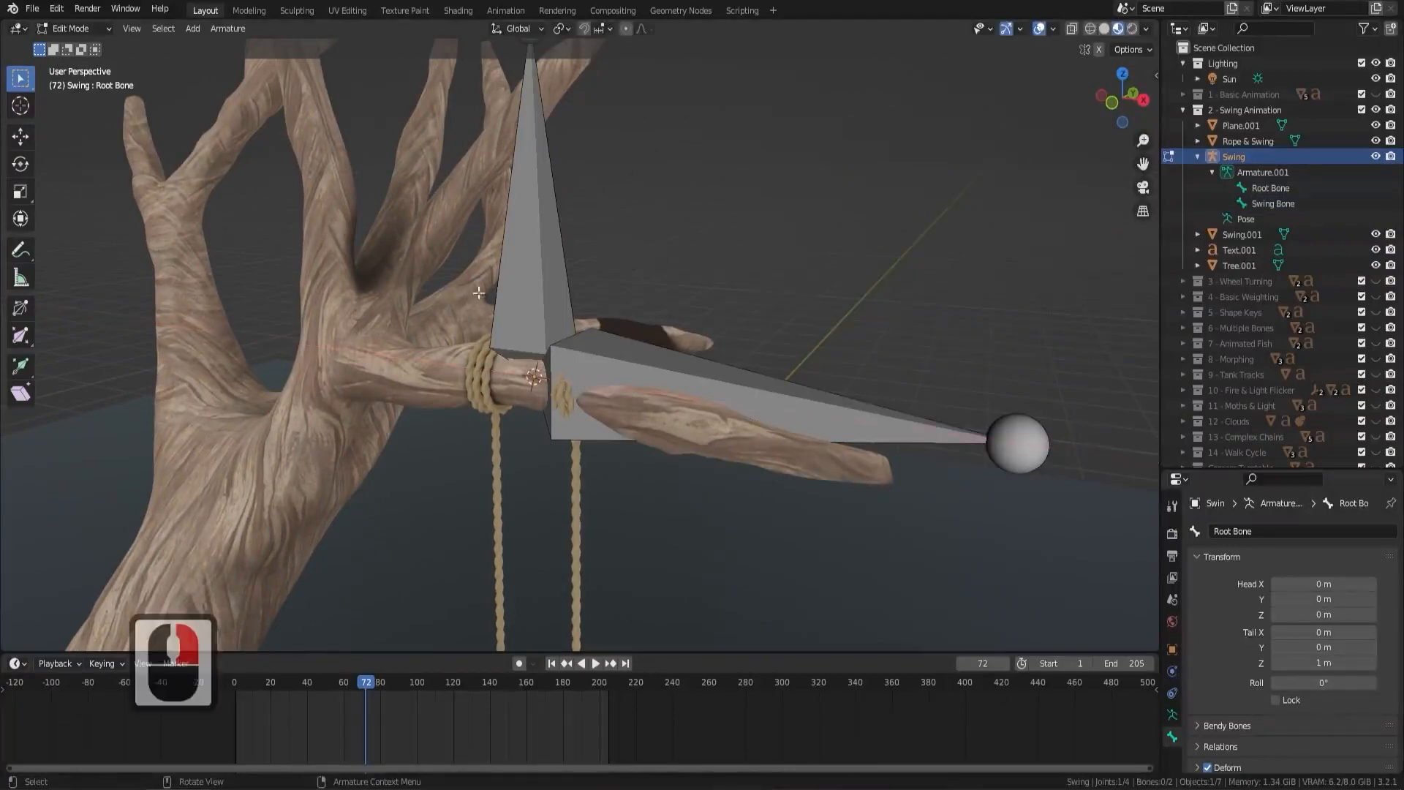
Select the Swing Bone above the branch and set the transform pivot point to 3D Cursor
scroll(533, 264, "down", 2)
middle_click_drag(533, 265, 581, 169)
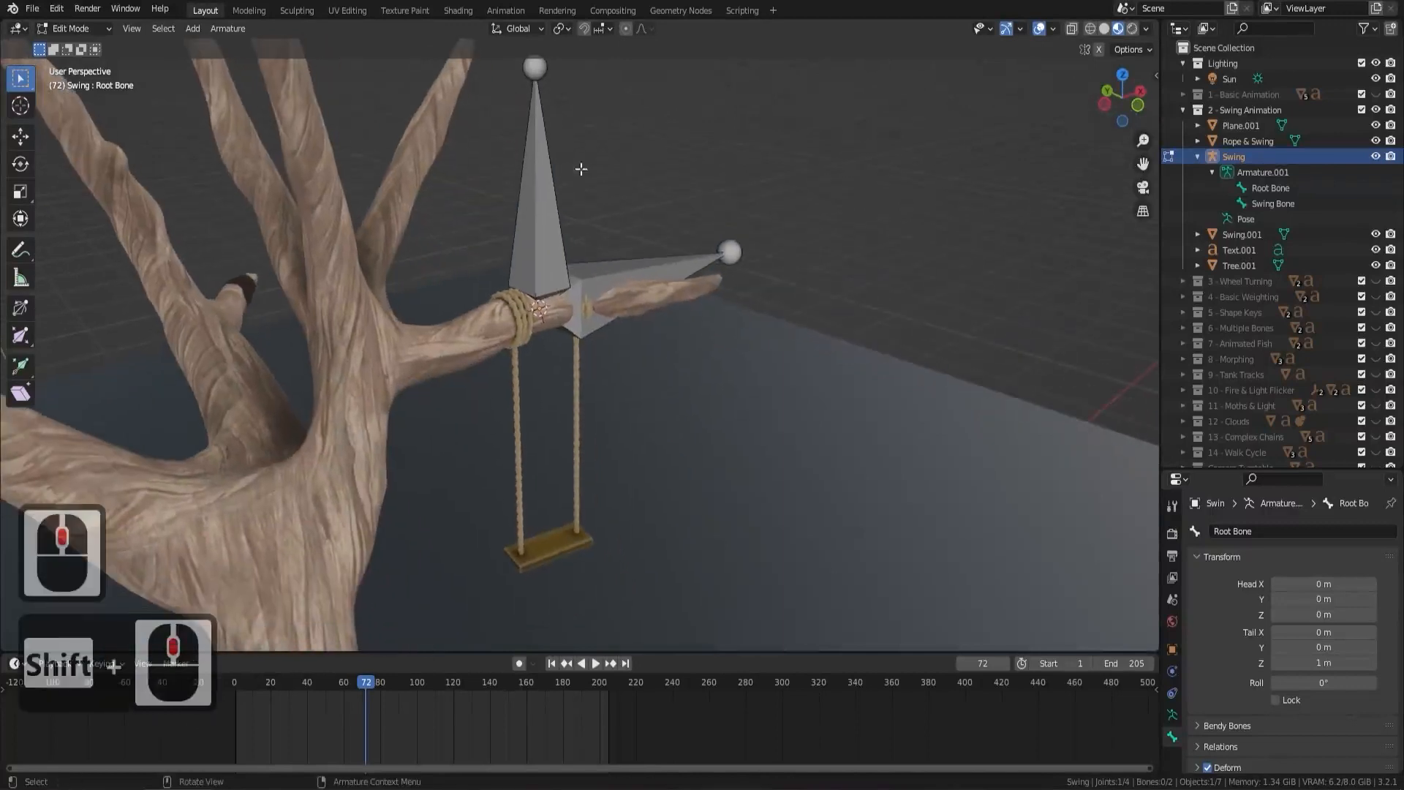
left_click(534, 218)
middle_click_drag(655, 277, 603, 254)
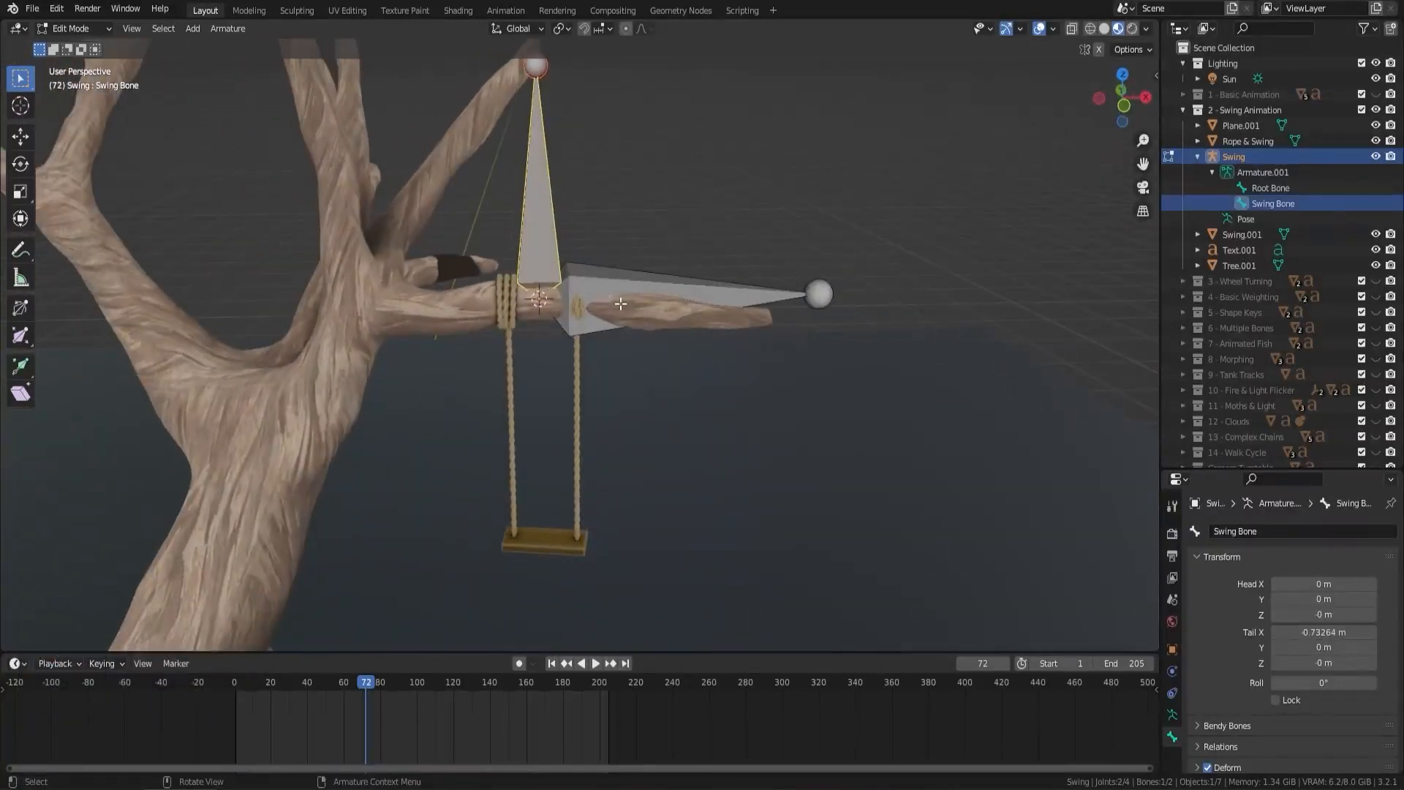
key("period")
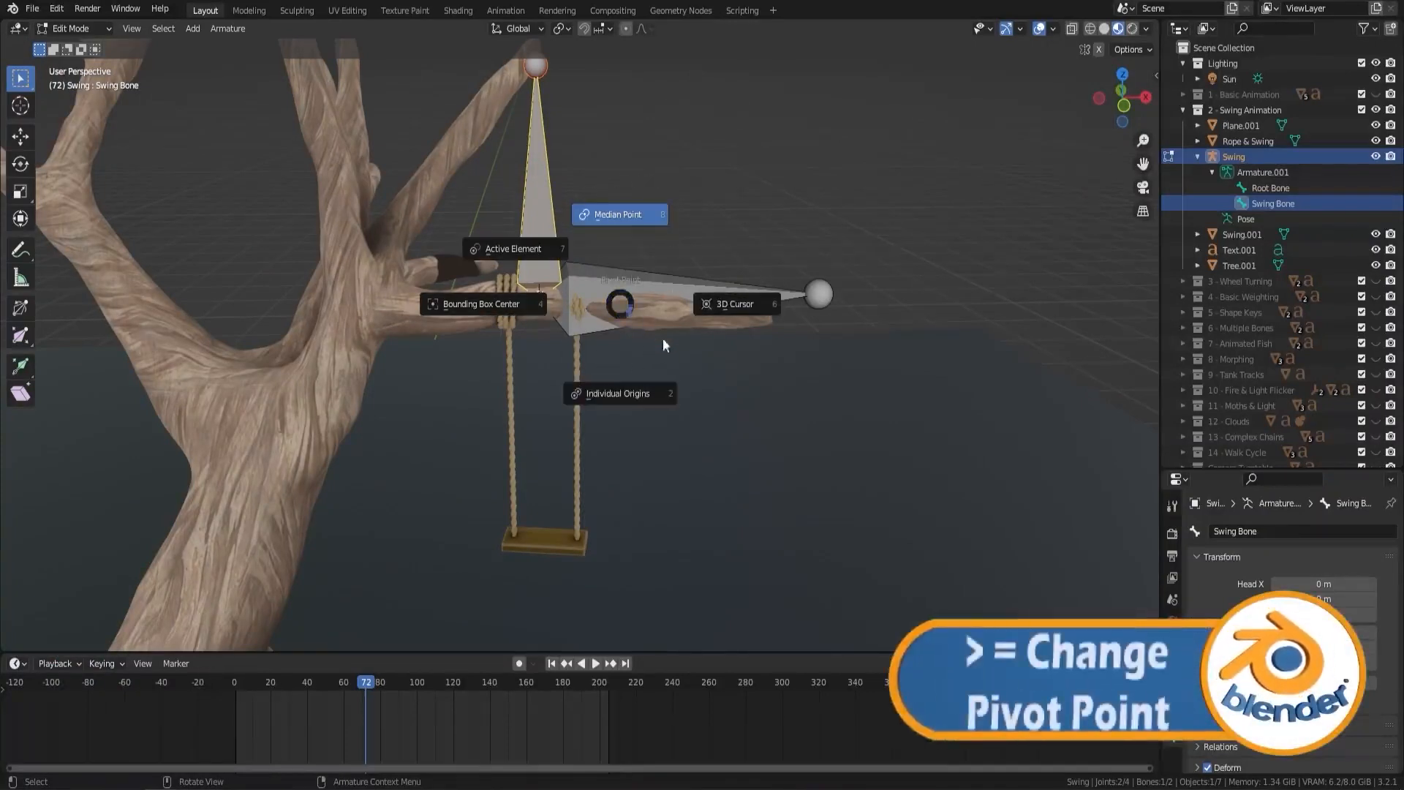
left_click(738, 301)
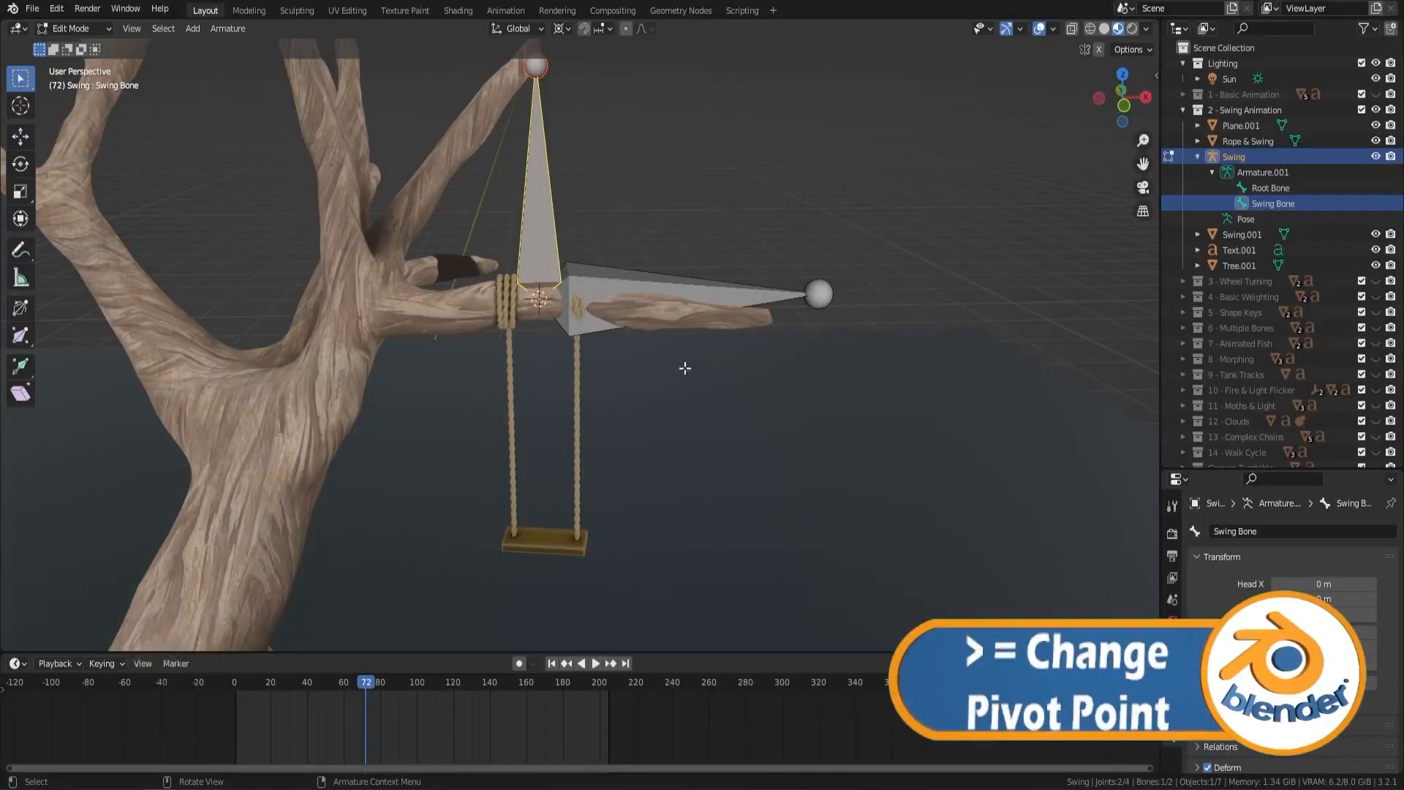
middle_click_drag(684, 368, 557, 181)
middle_click_drag(546, 275, 568, 300)
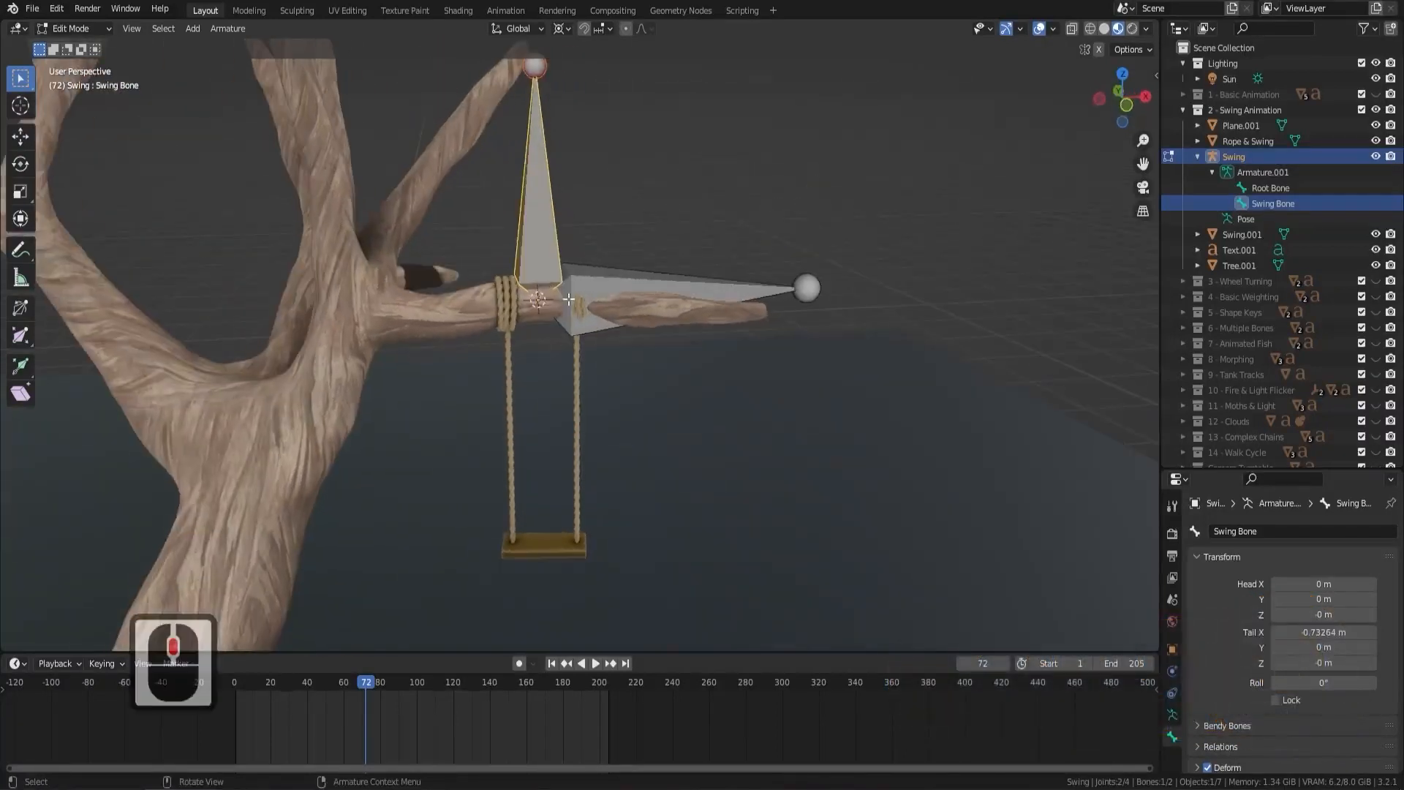
key("g")
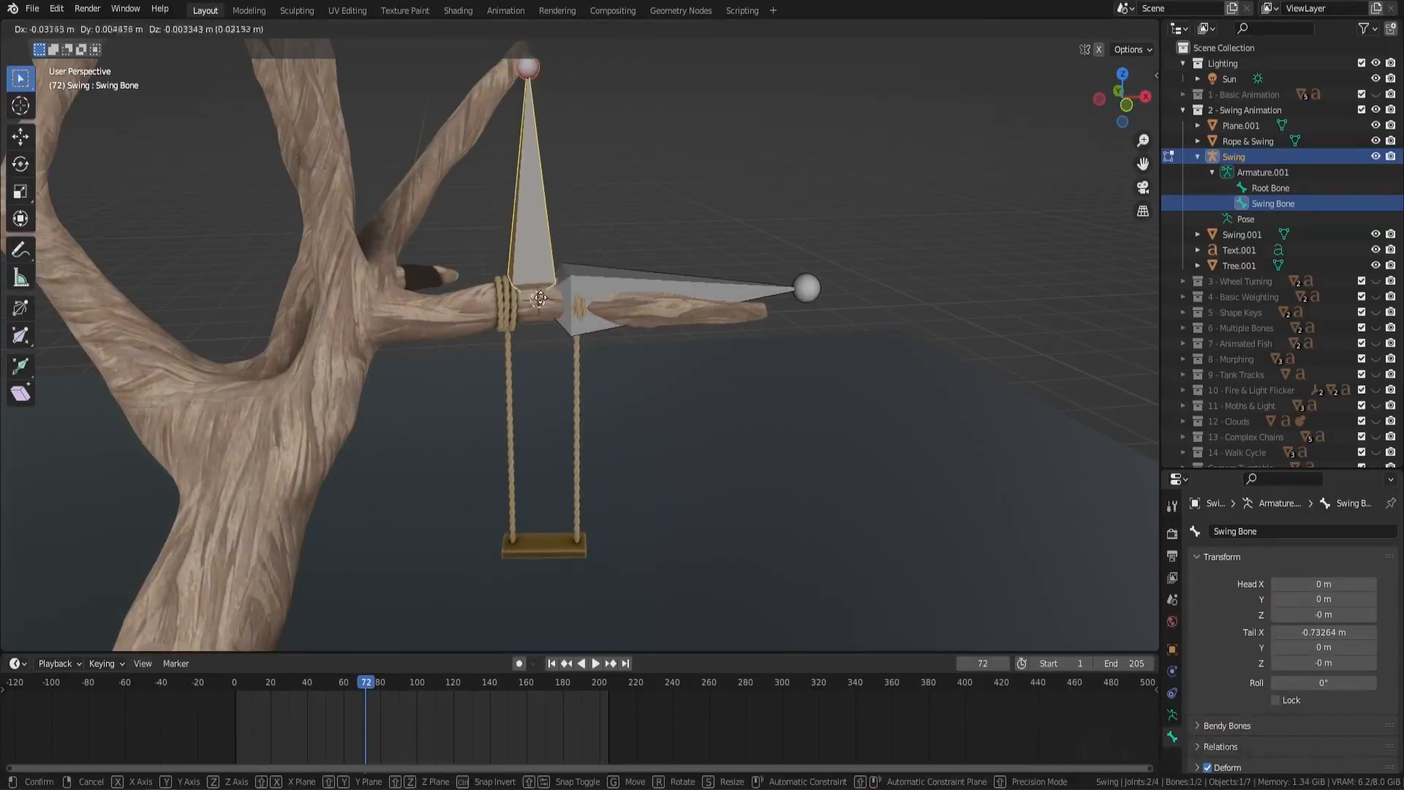
left_click(546, 298)
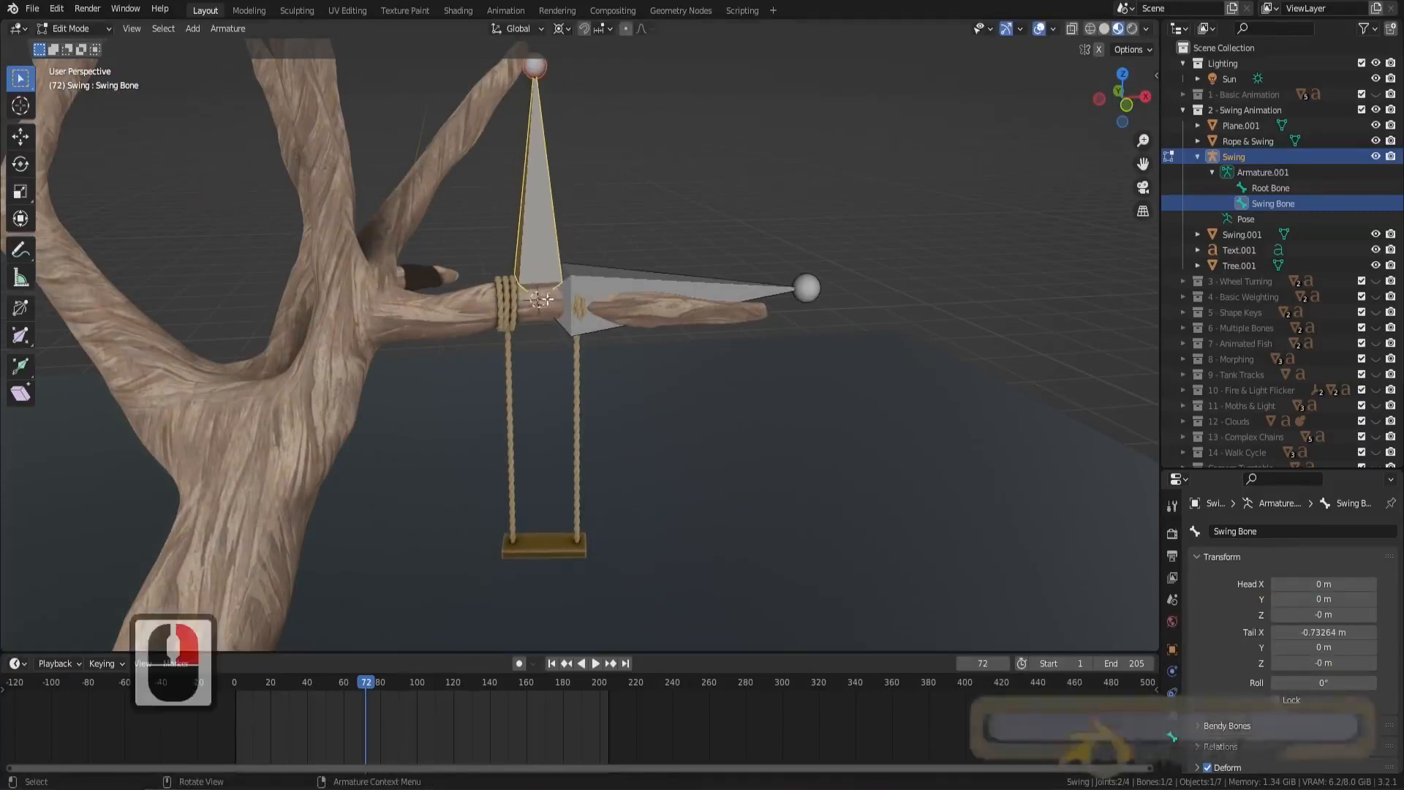
key("s")
right_click(827, 395)
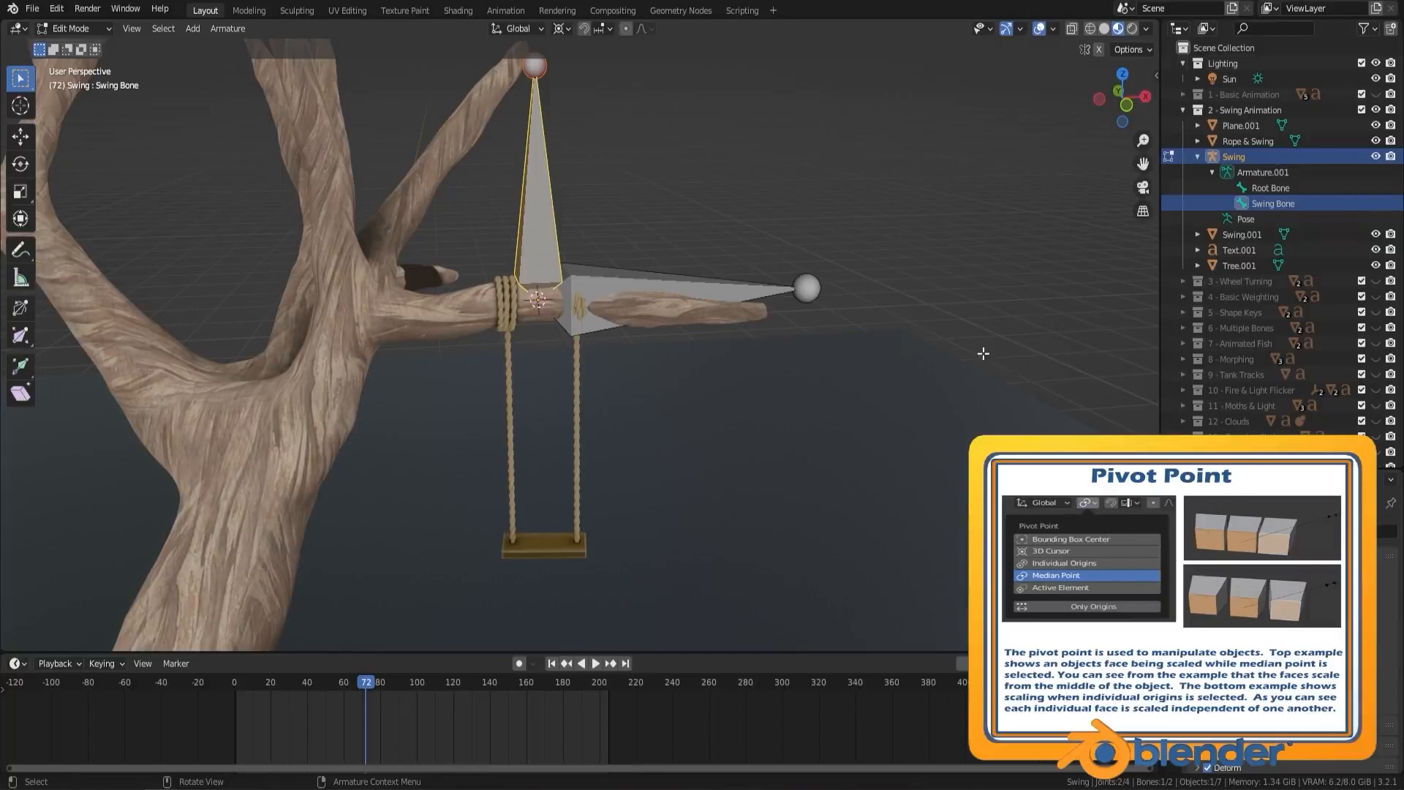
Rotate the Swing Bone 180° about the global X axis around the 3D cursor
key("r")
key("x")
key("1")
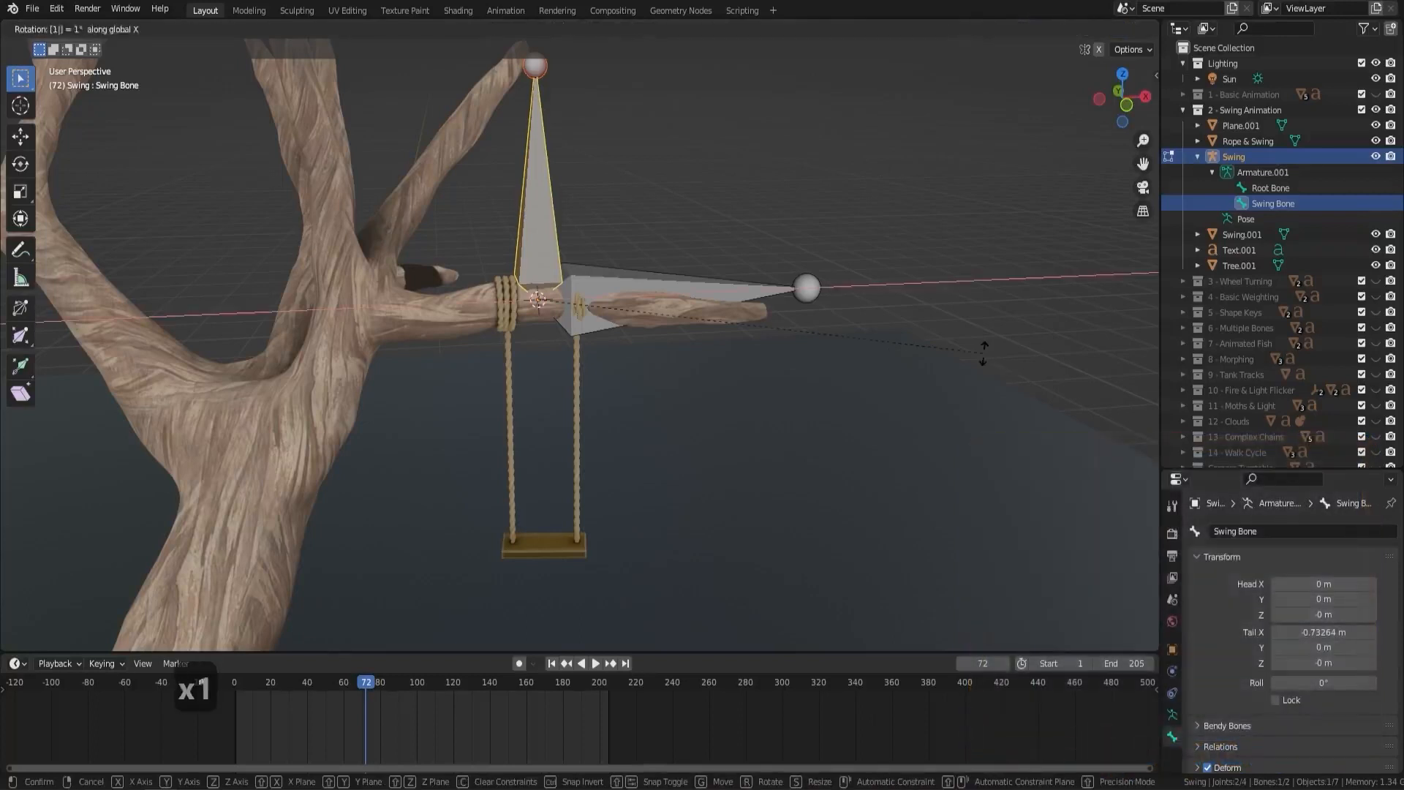
key("8")
key("0")
key("Return")
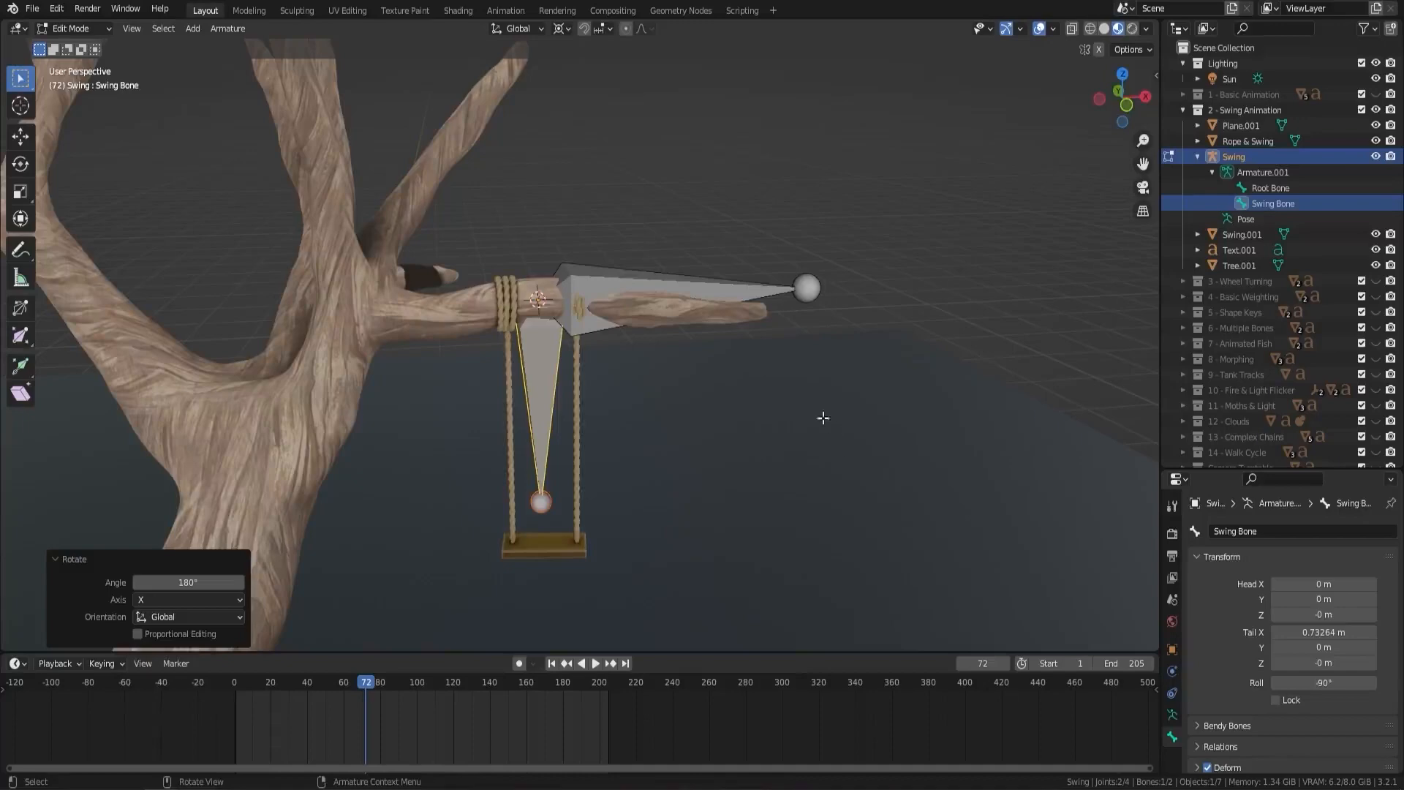
Set the transform pivot point to Individual Origins and return the armature to Object Mode
middle_click_drag(822, 418, 739, 314)
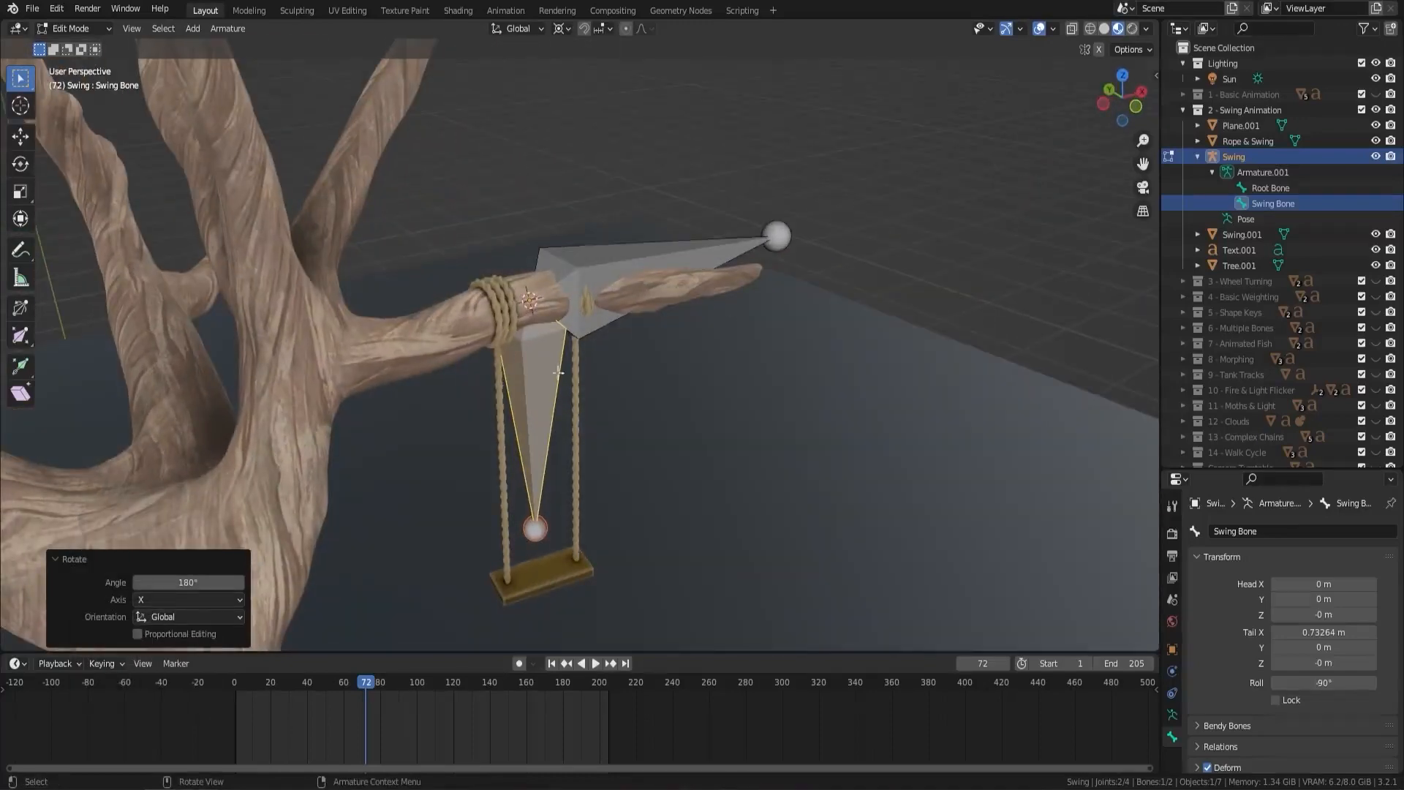
middle_click_drag(558, 372, 604, 336)
key("period")
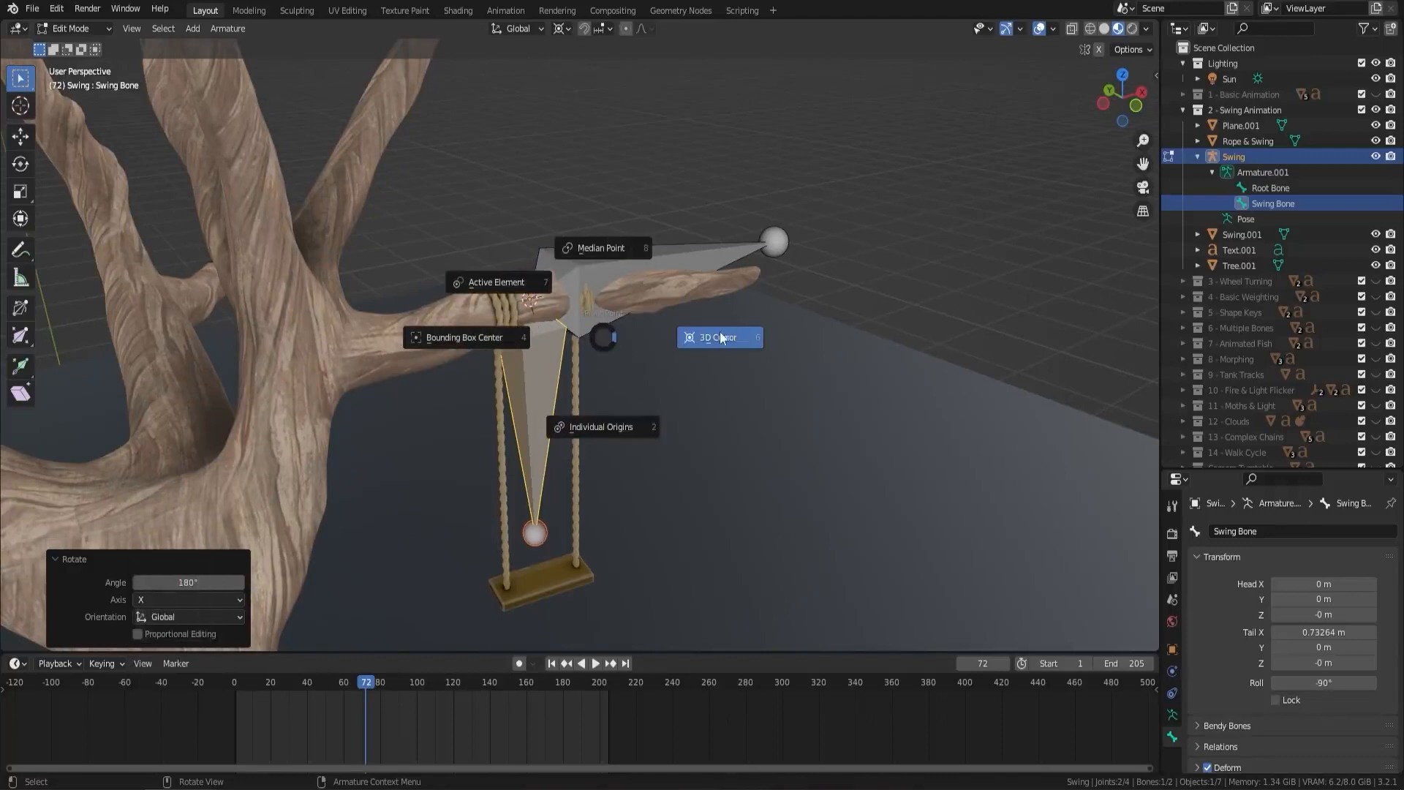
left_click(604, 428)
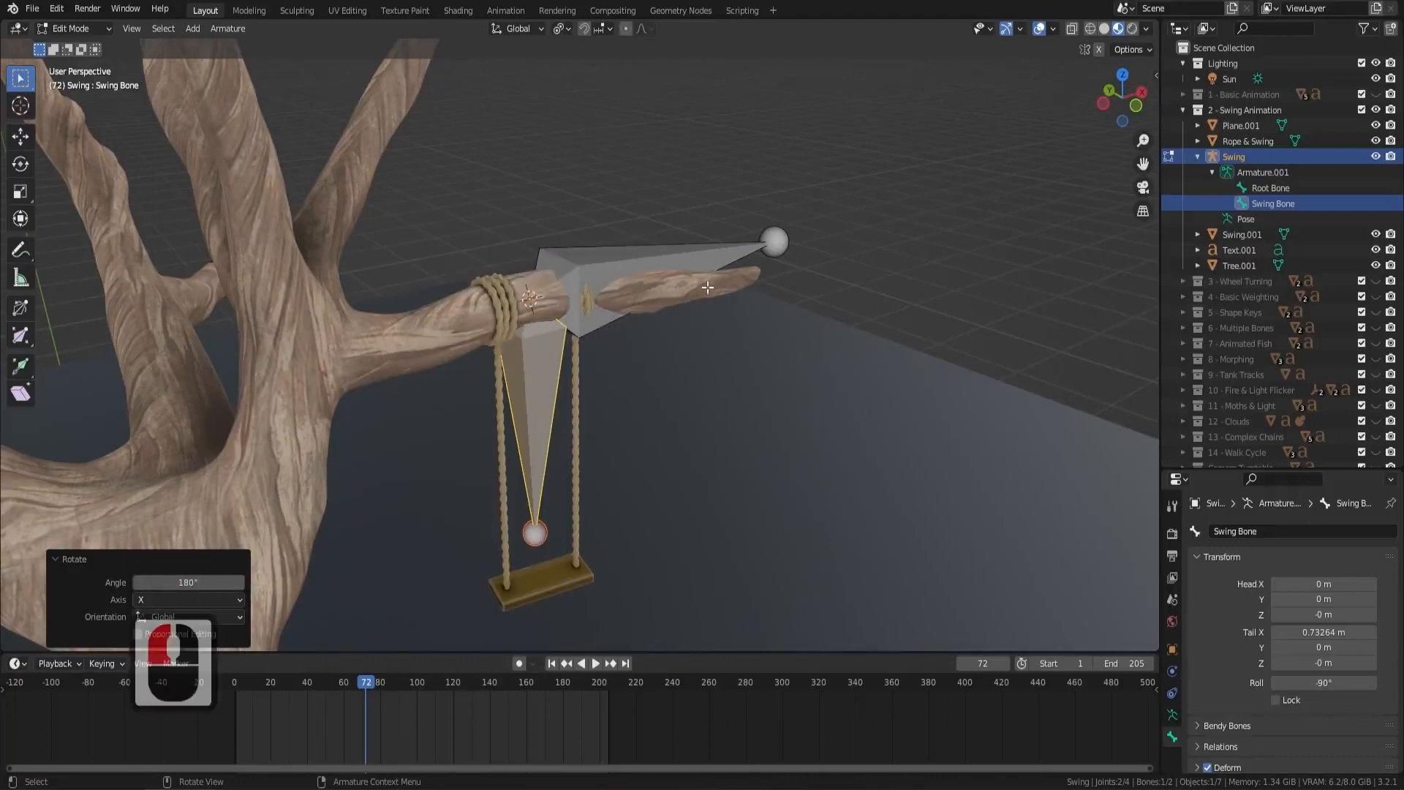
key("Tab")
middle_click_drag(736, 366, 684, 286)
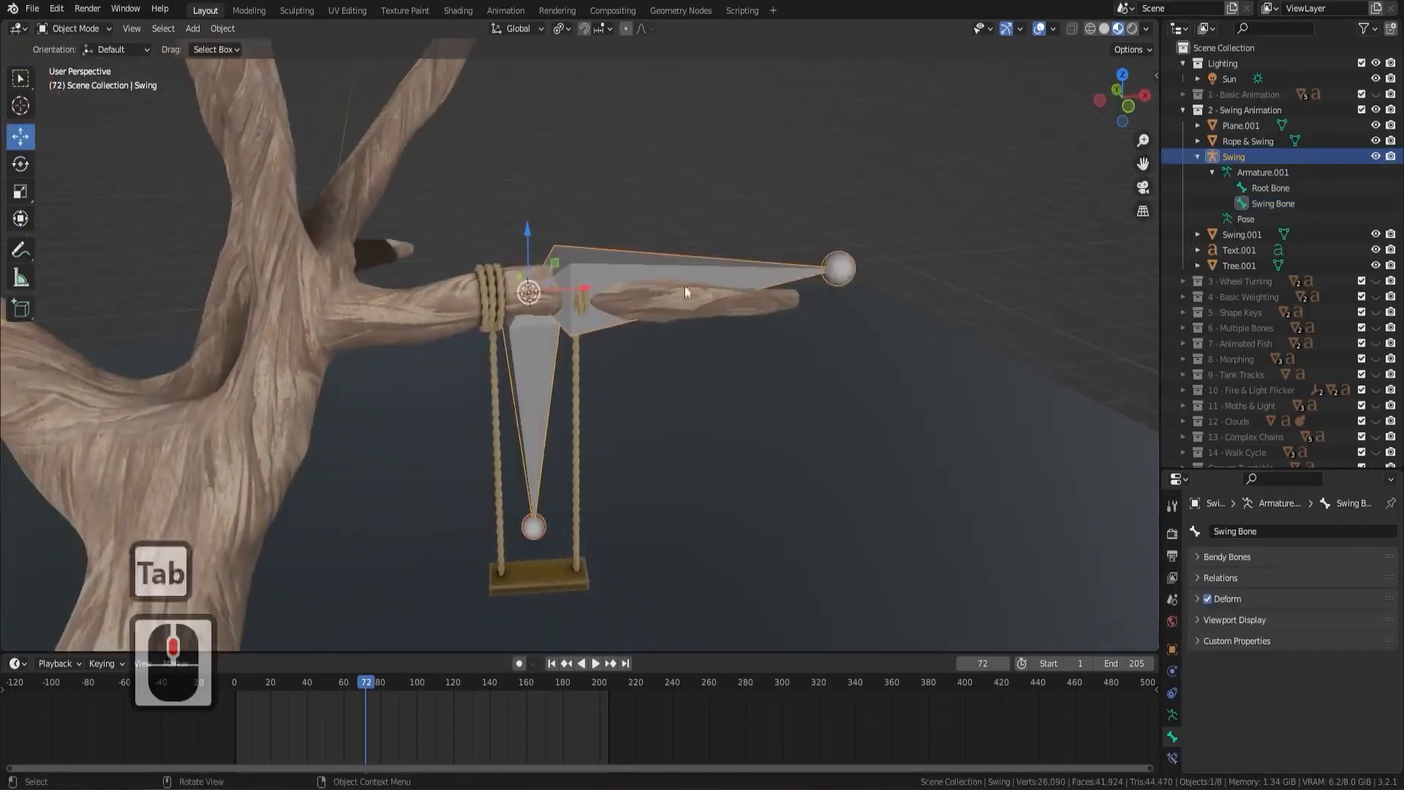
middle_click_drag(627, 395, 734, 378)
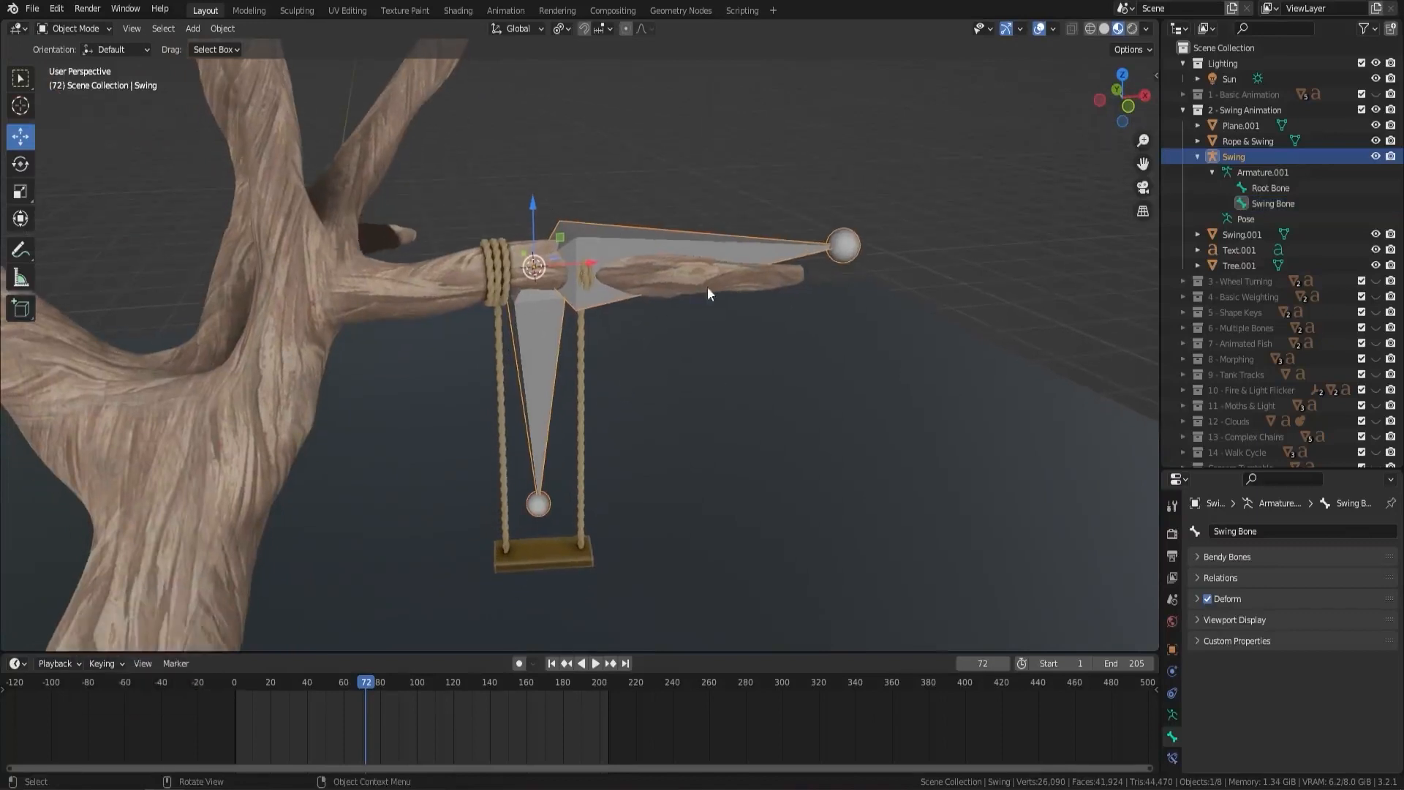
Apply location, rotation and scale to the swing mesh and set its origin to geometry
left_click(682, 272)
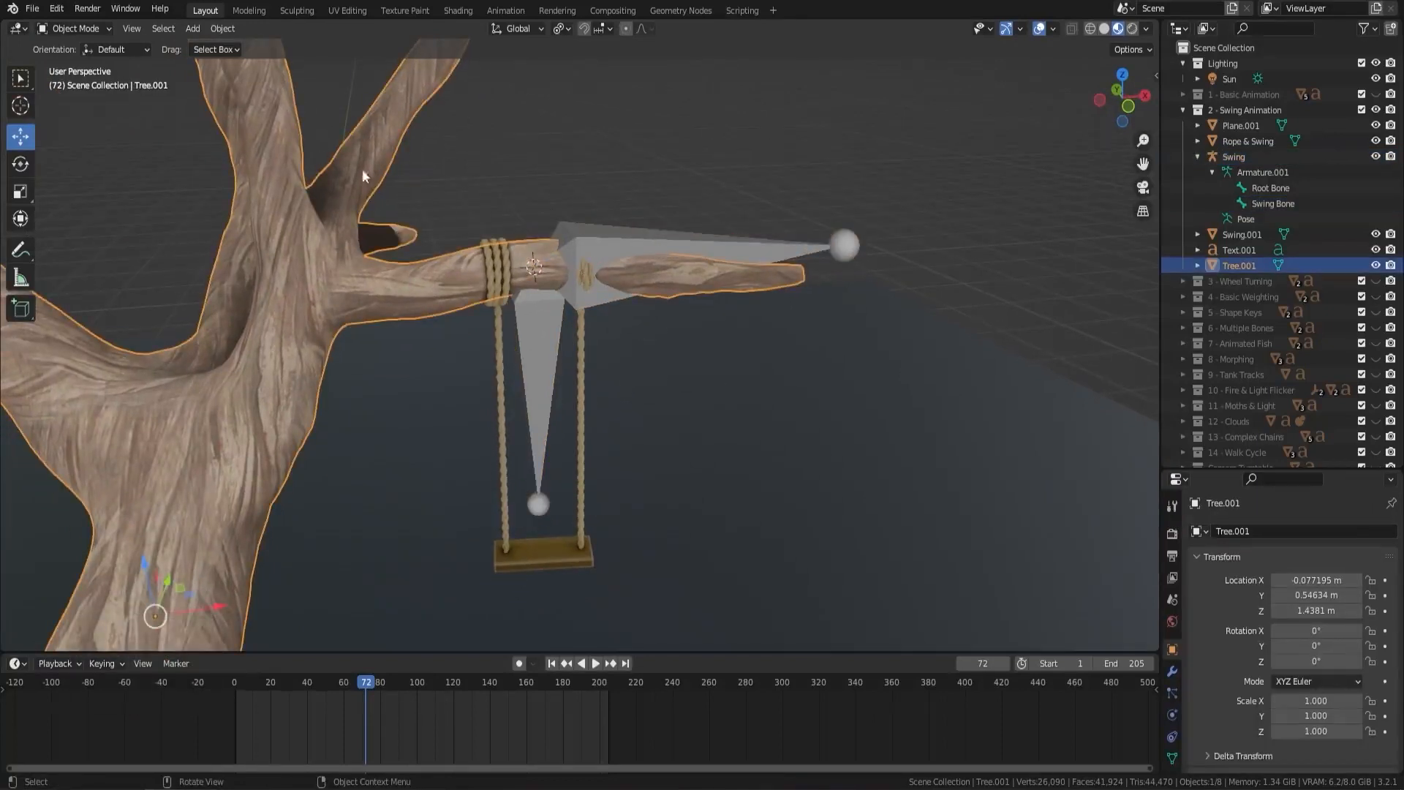
middle_click_drag(551, 261, 658, 332, "shift")
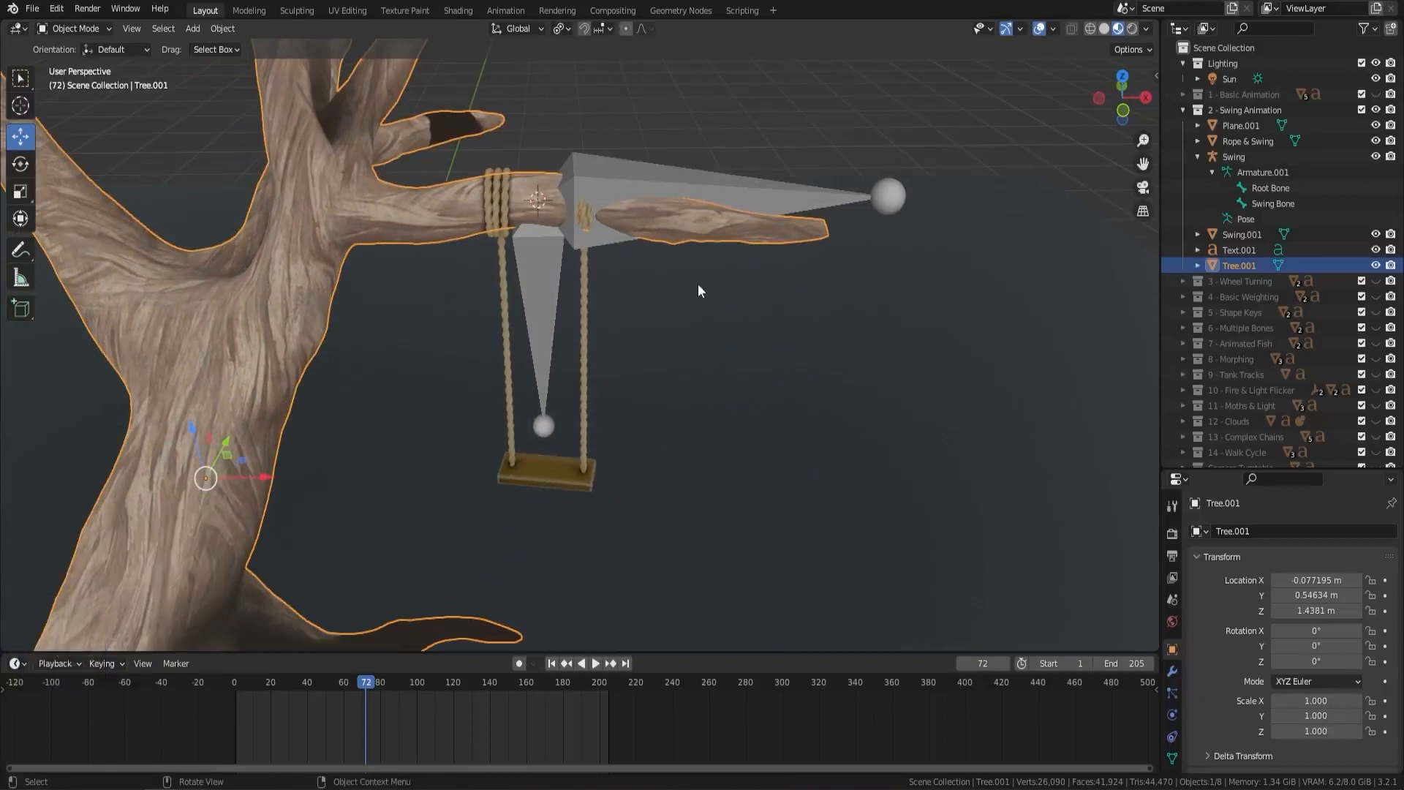
left_click(588, 341)
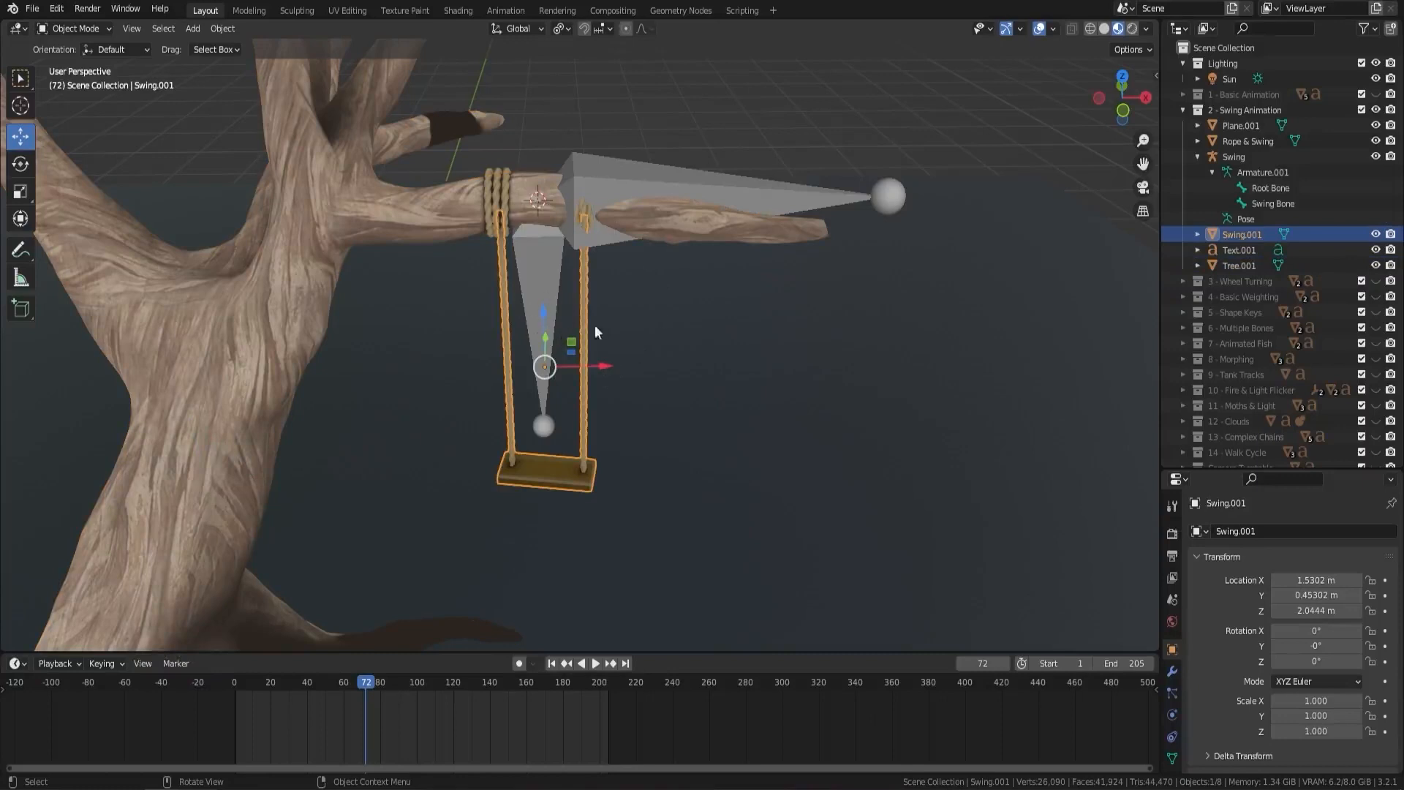
middle_click_drag(592, 480, 575, 479, "shift")
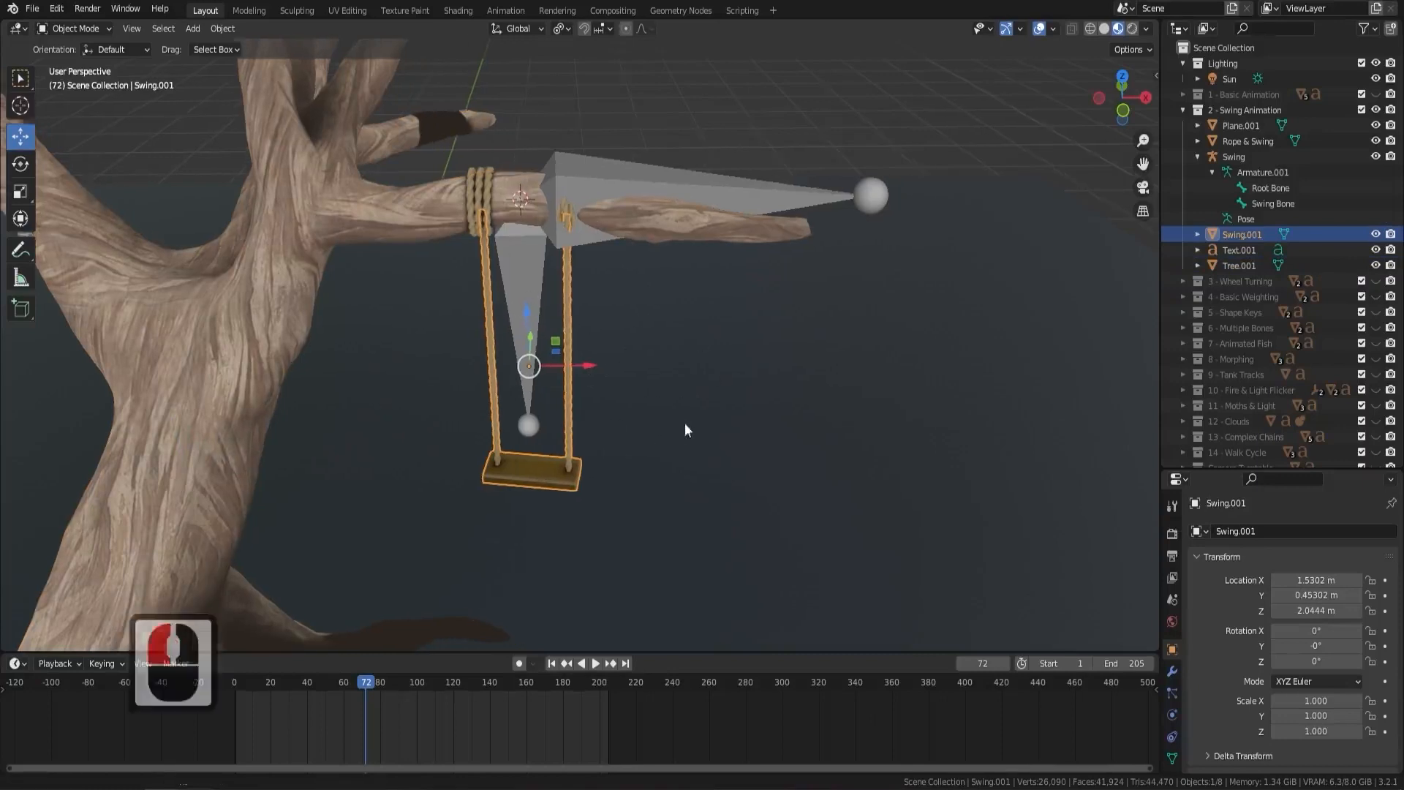
key("ctrl+a")
left_click(746, 348)
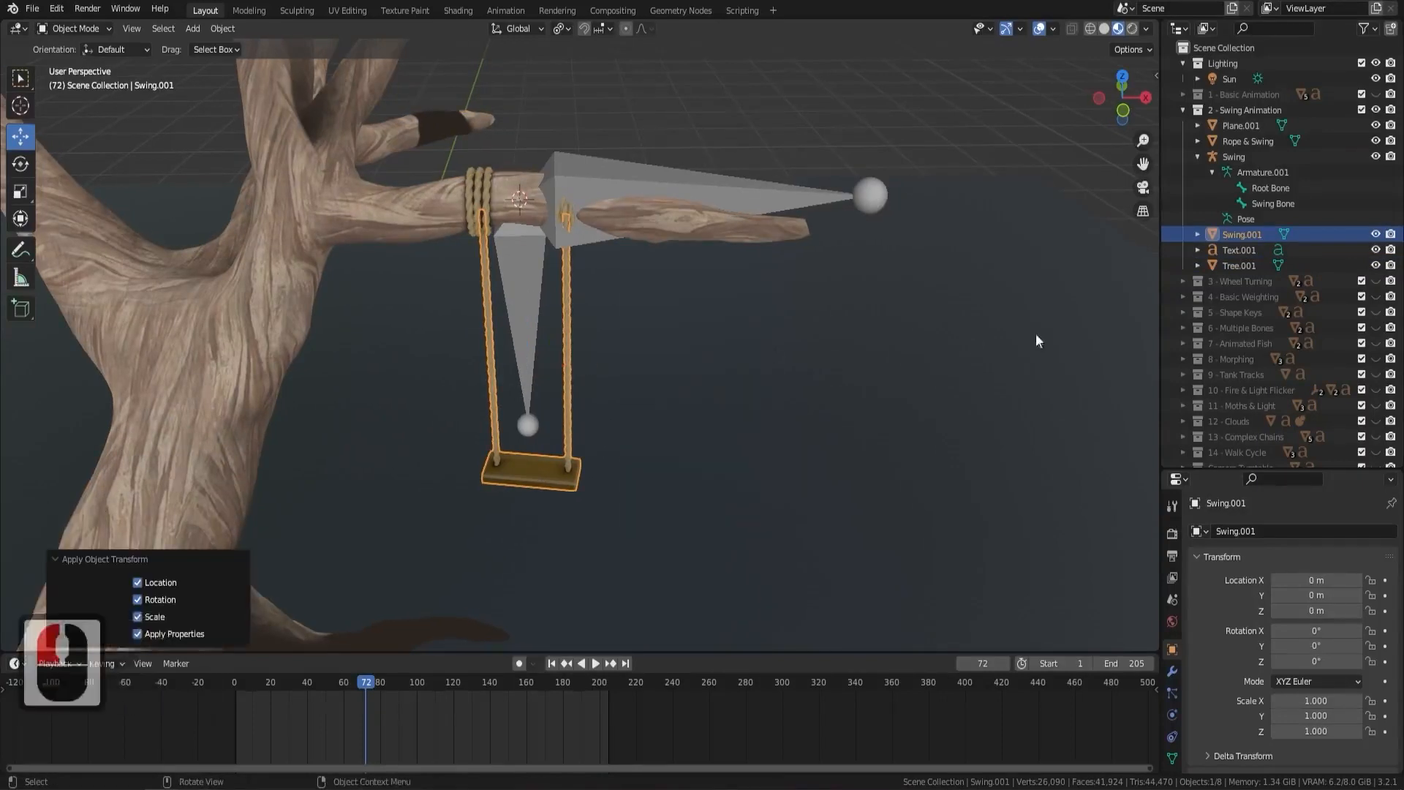
right_click(815, 358)
left_click(914, 376)
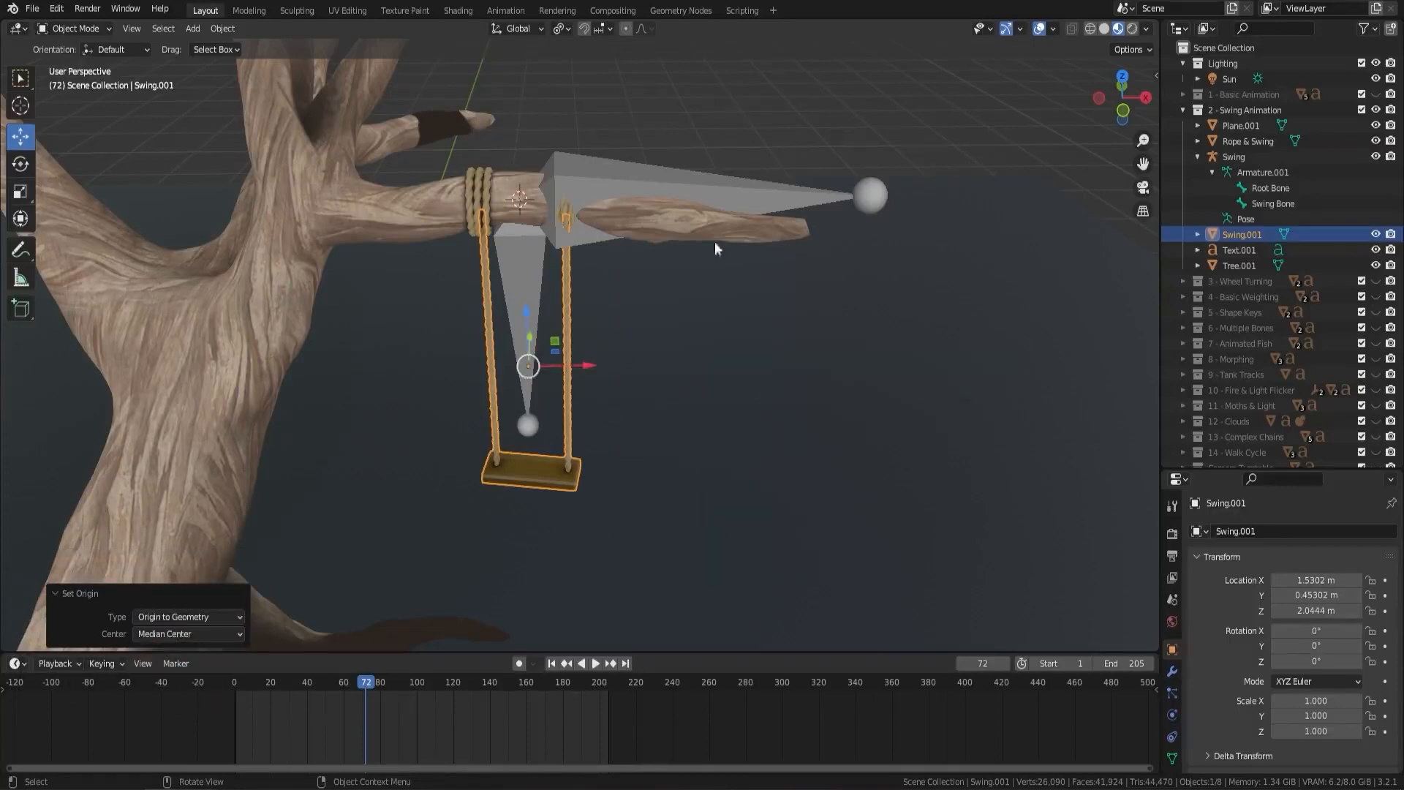
Put the swing armature into Edit Mode with the Swing Bone selected
middle_click_drag(718, 244, 645, 176)
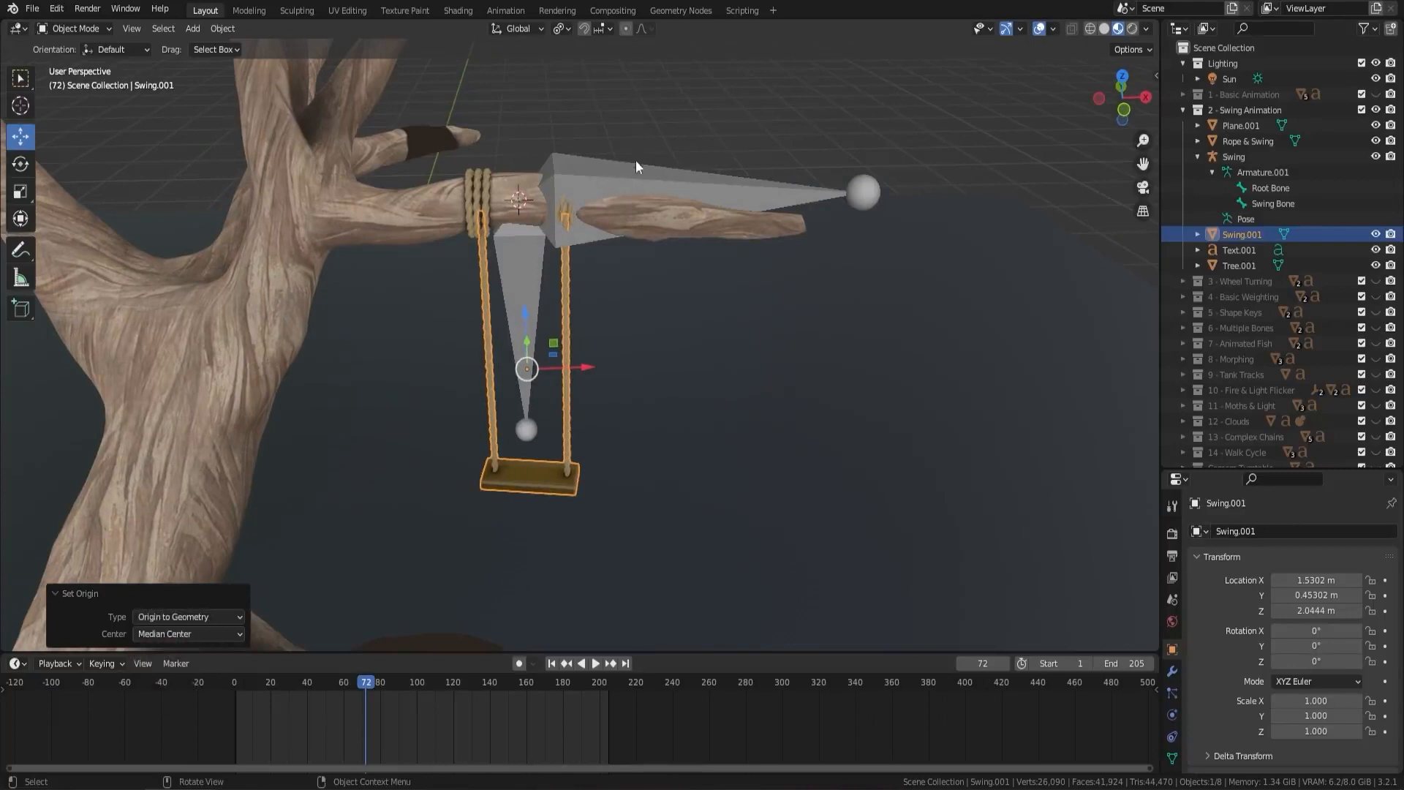
middle_click_drag(546, 252, 627, 323)
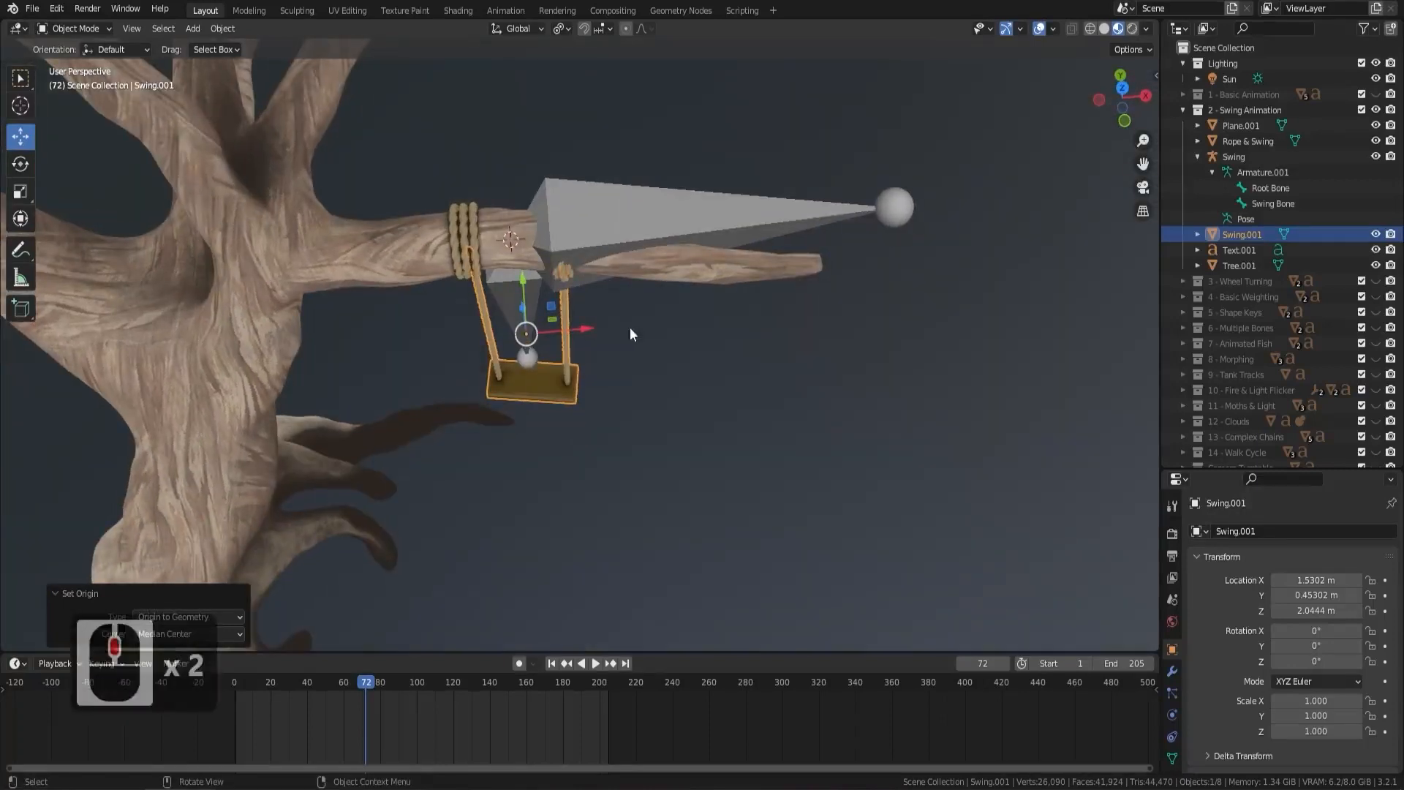
left_click(513, 282)
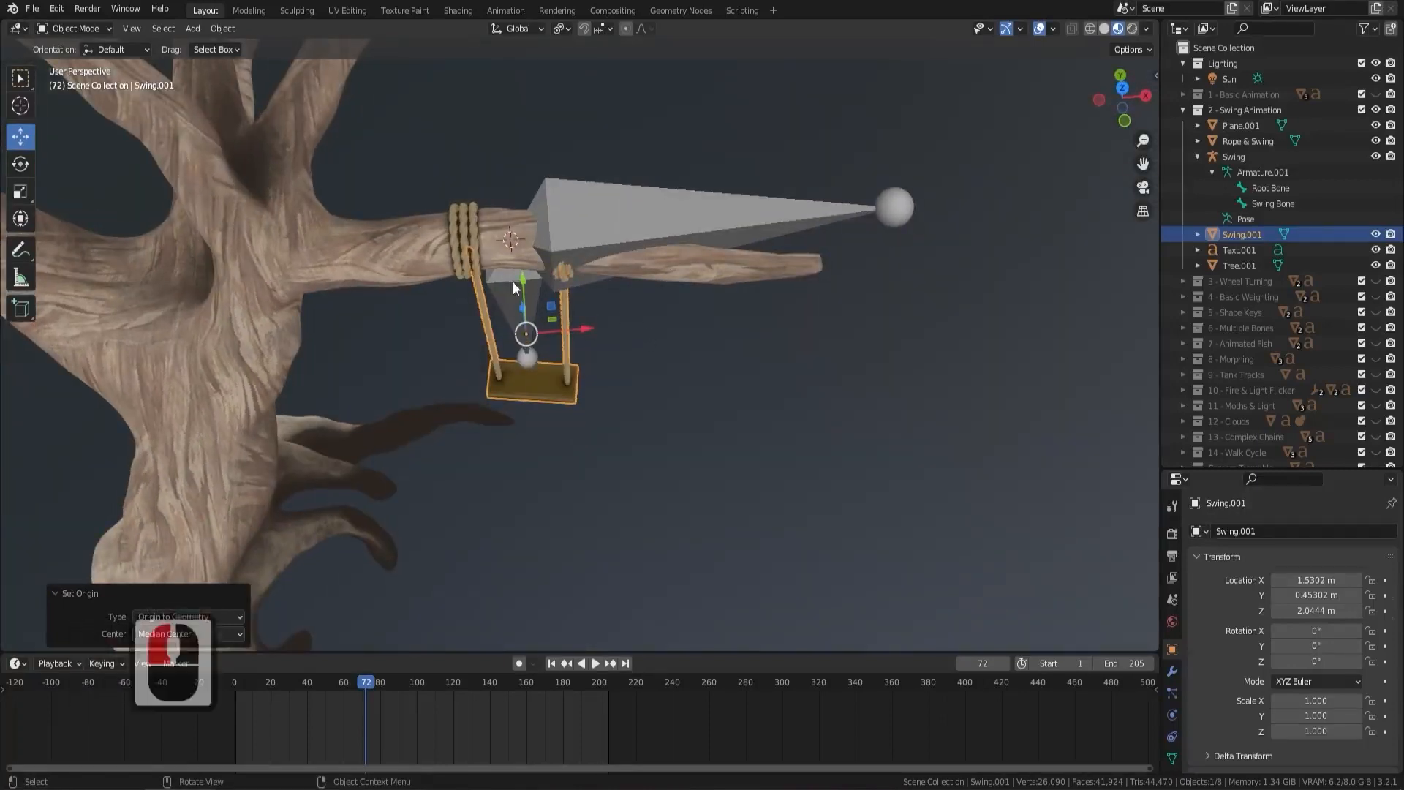
key("Tab")
left_click(528, 307)
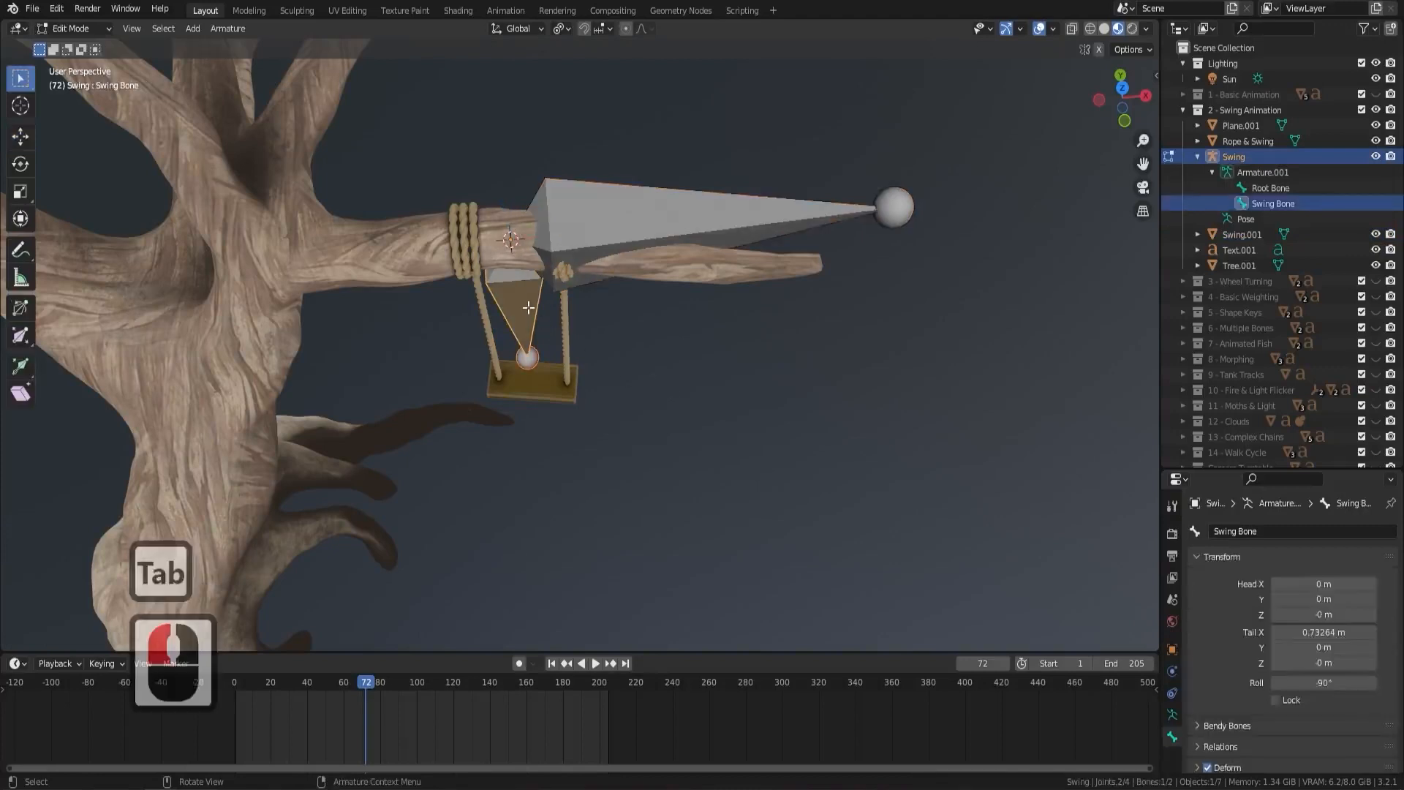
Show the Swing Bone on the branch directly from above in wireframe shading
scroll(660, 345, "up", 5)
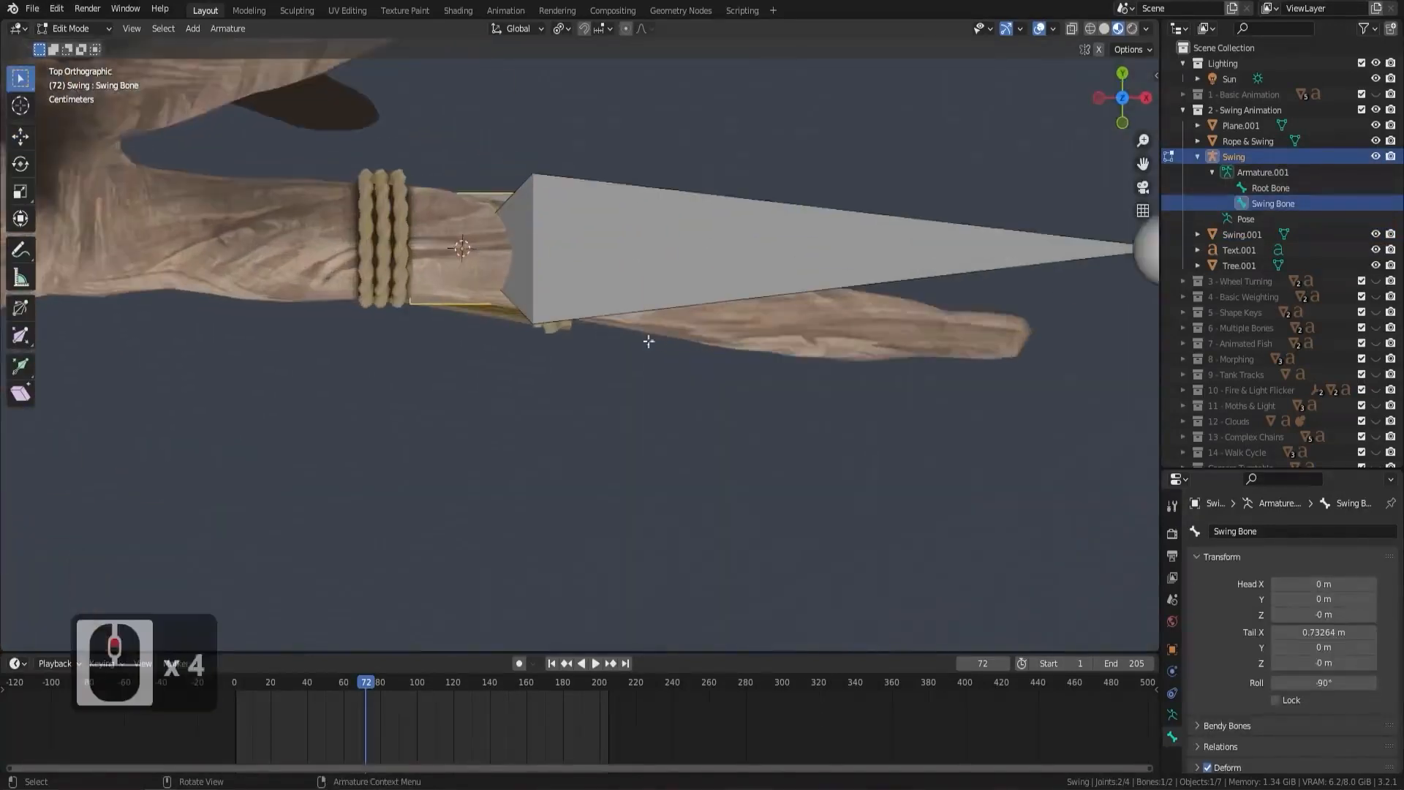
middle_click_drag(602, 251, 633, 304, "shift")
key("z")
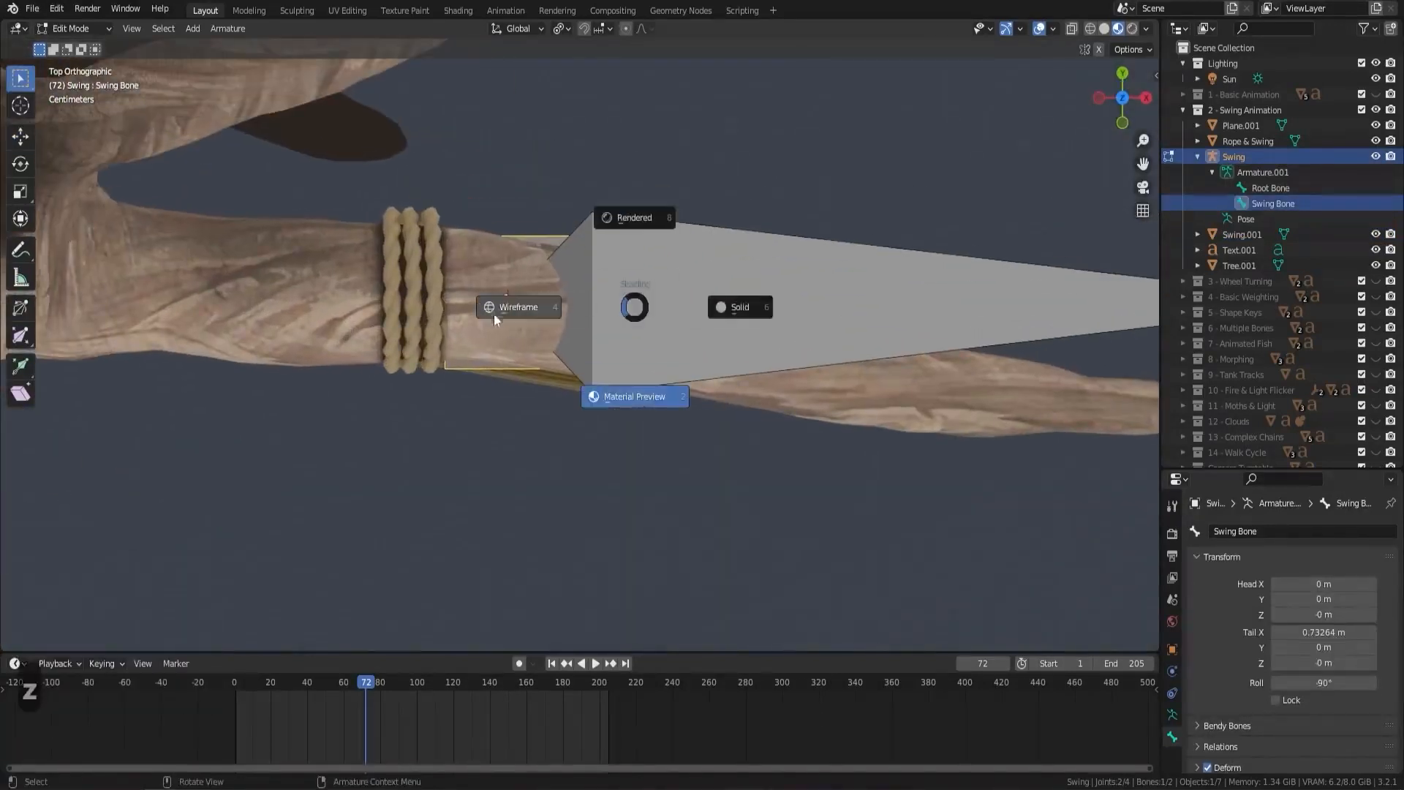
left_click(505, 308)
middle_click_drag(538, 389, 544, 405, "shift")
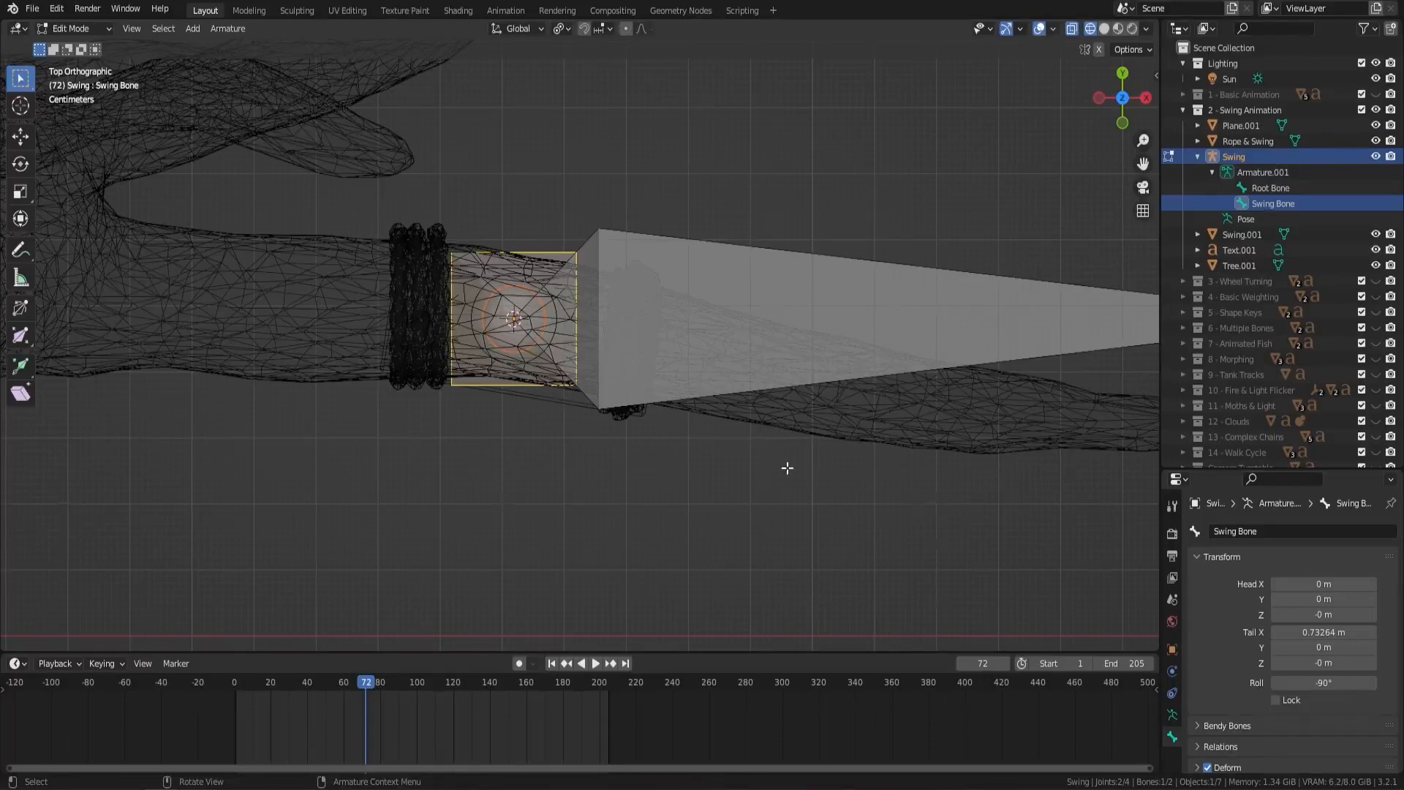
key("r")
key("z")
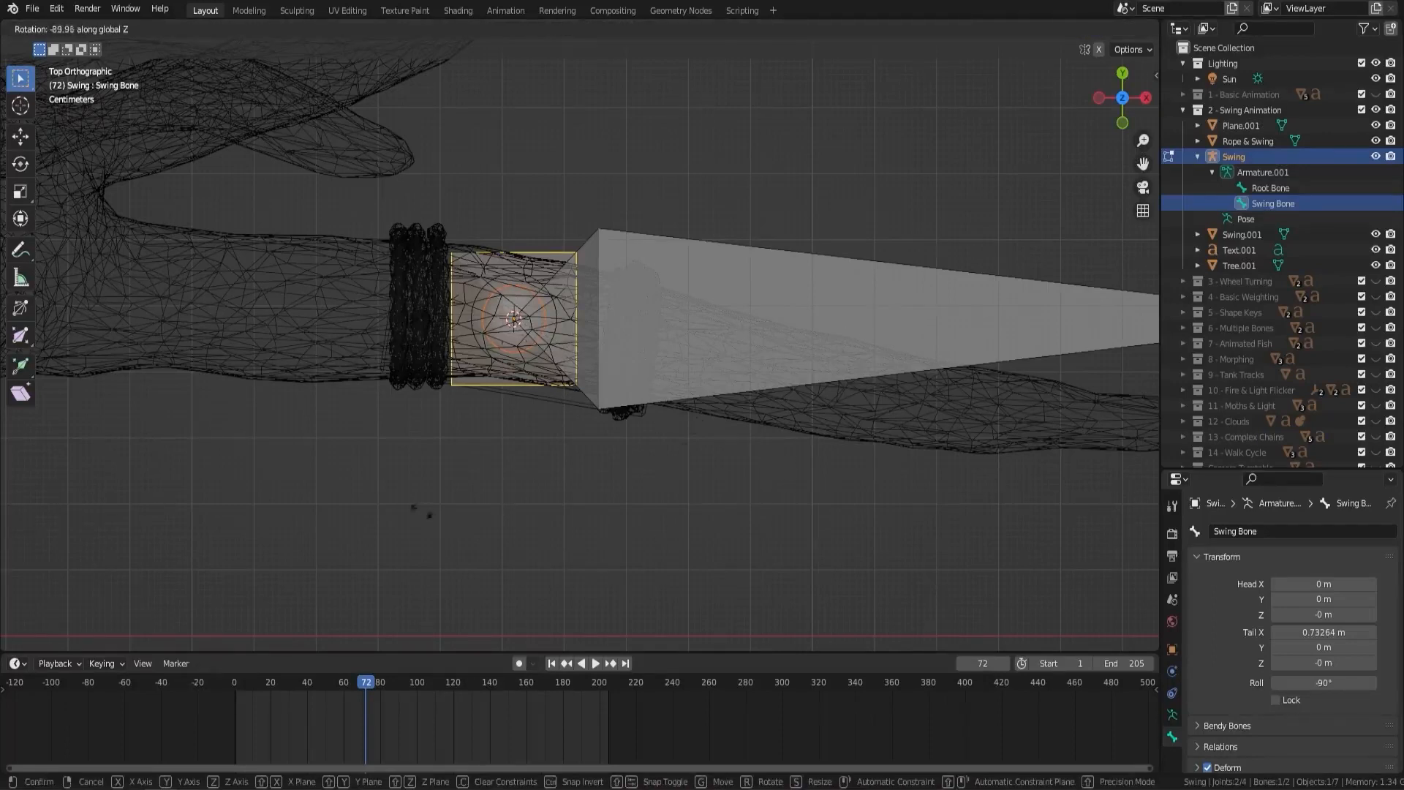
left_click(754, 441)
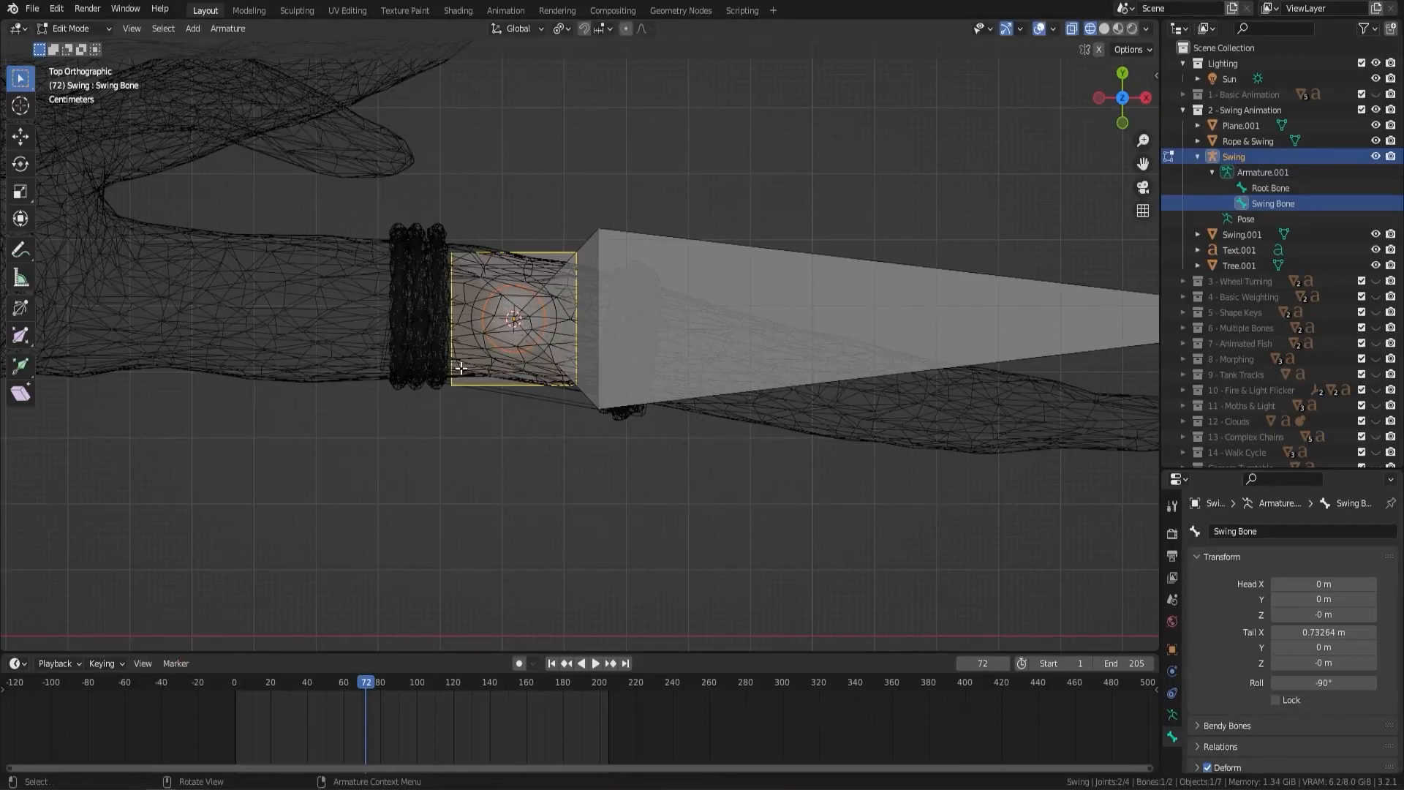
scroll(1276, 638, "down", 8)
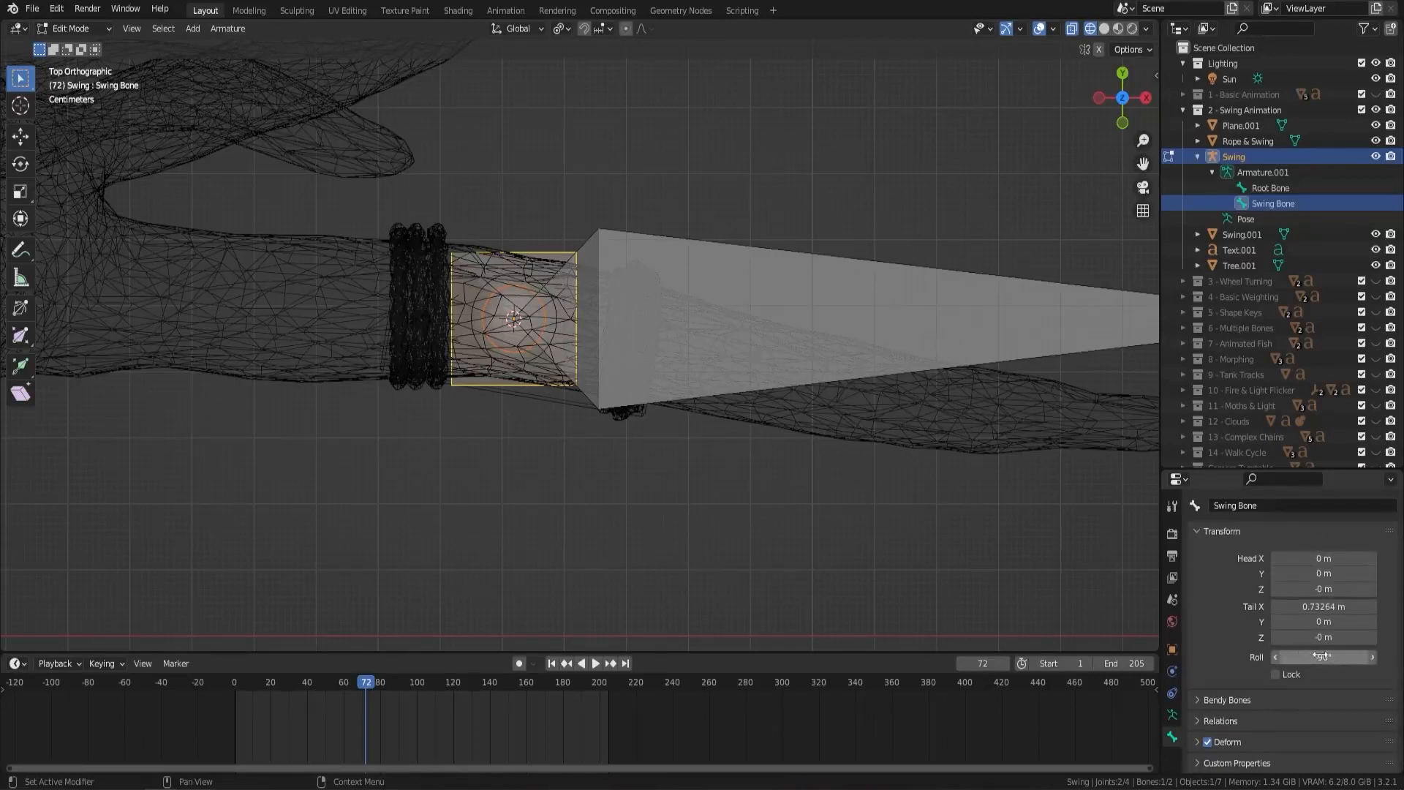
Set the Swing Bone's roll to -81° and activate the Move tool
left_click_drag(1314, 657, 1325, 657)
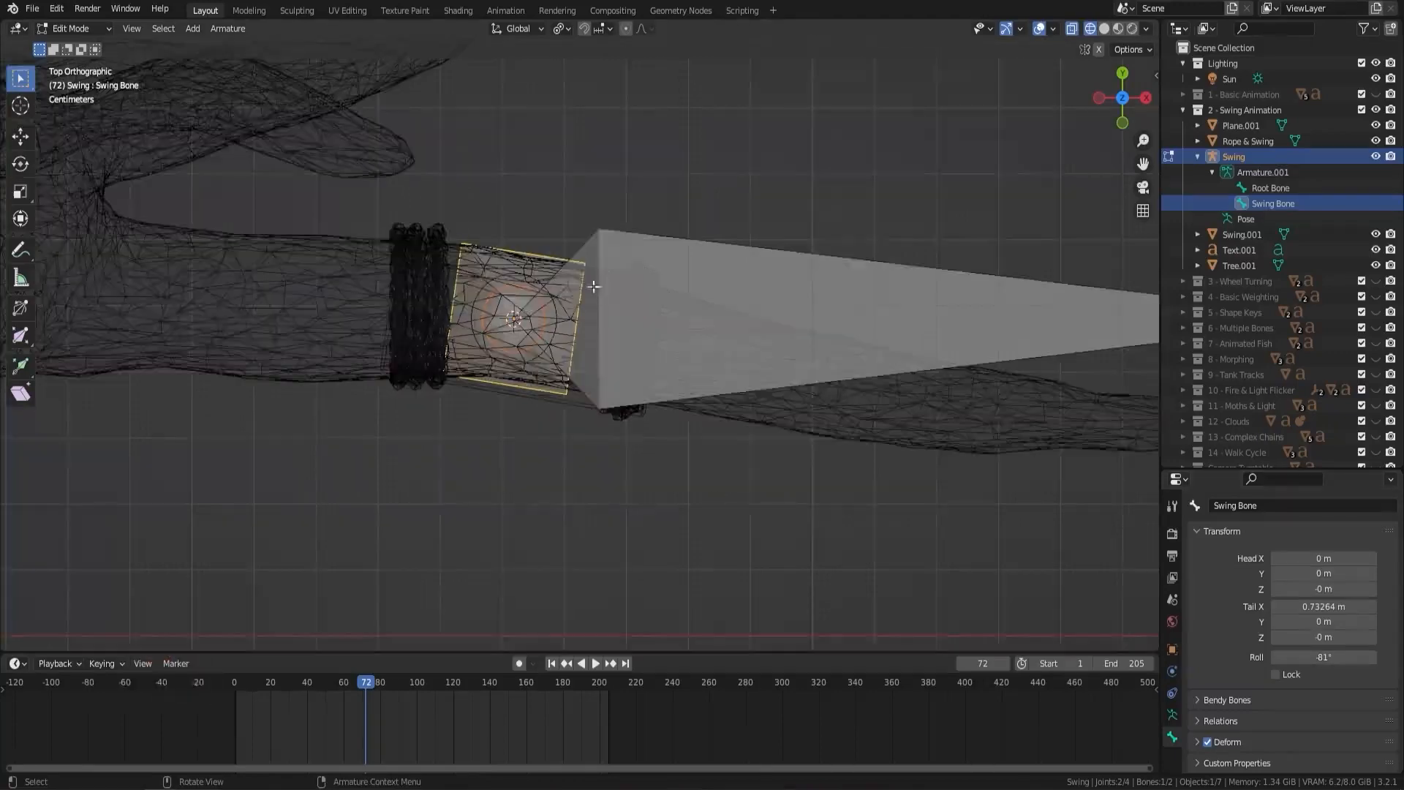
scroll(594, 292, "down", 3)
scroll(601, 336, "up", 3)
key("shift+space")
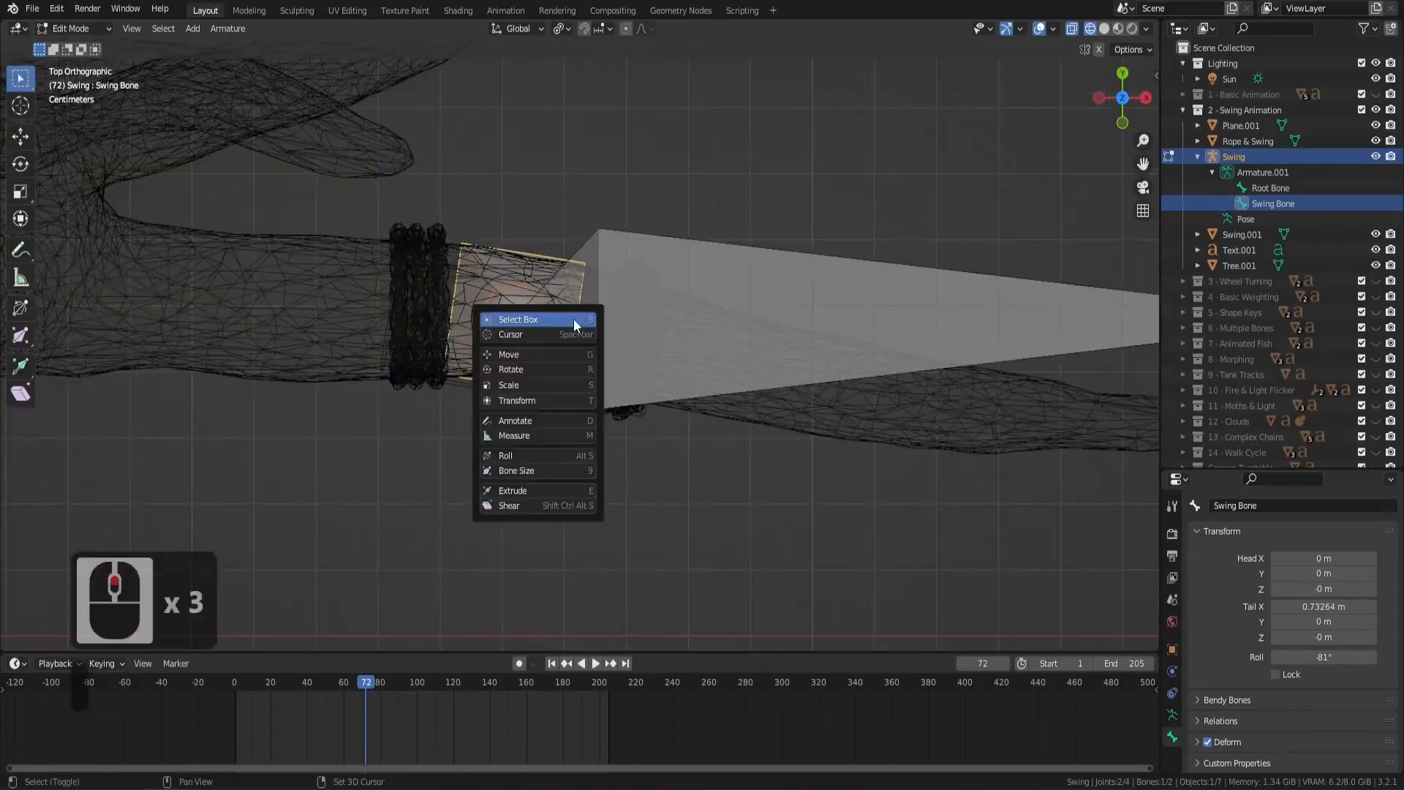
left_click(515, 357)
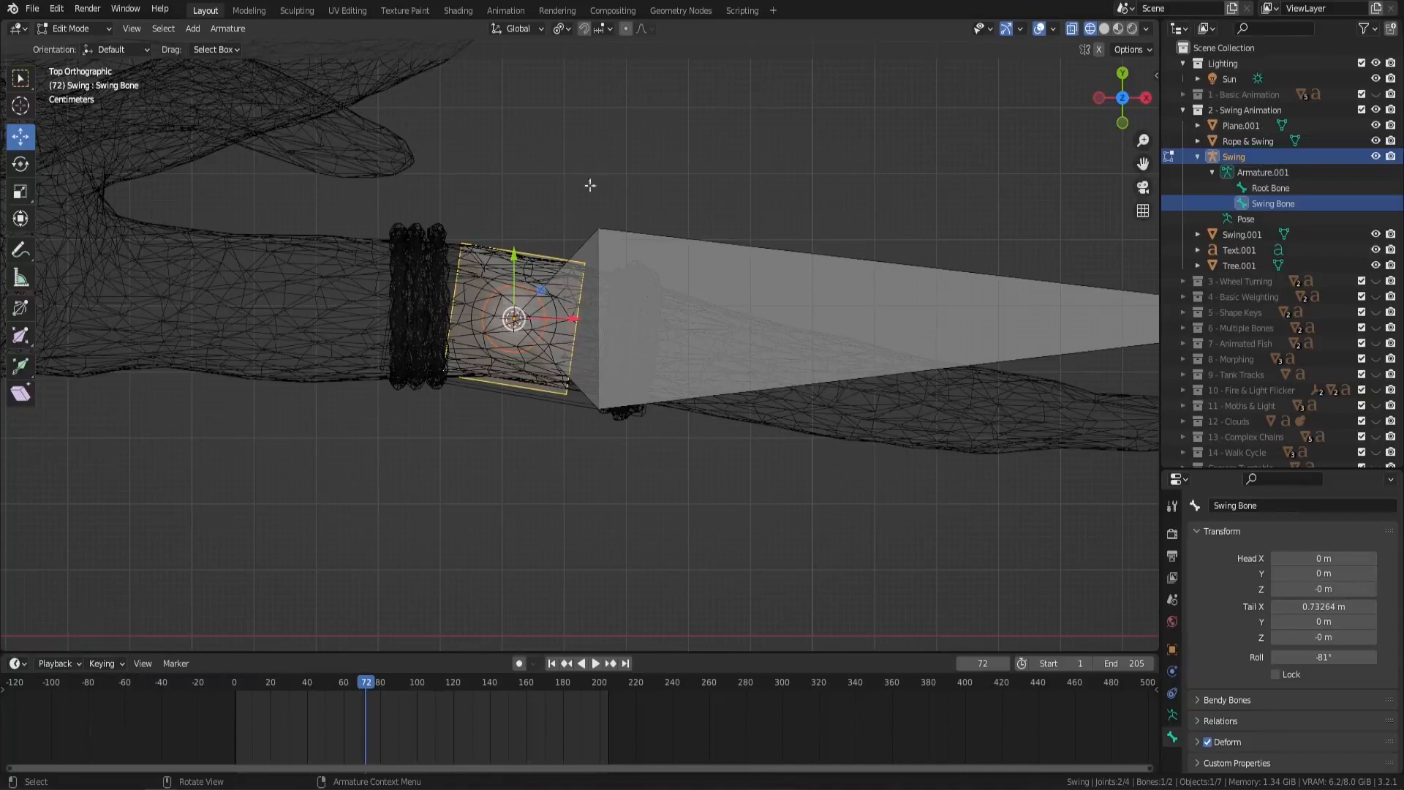
Try to move the Swing Bone about 0.066 m along the global X axis and undo that move
left_click_drag(579, 319, 625, 324)
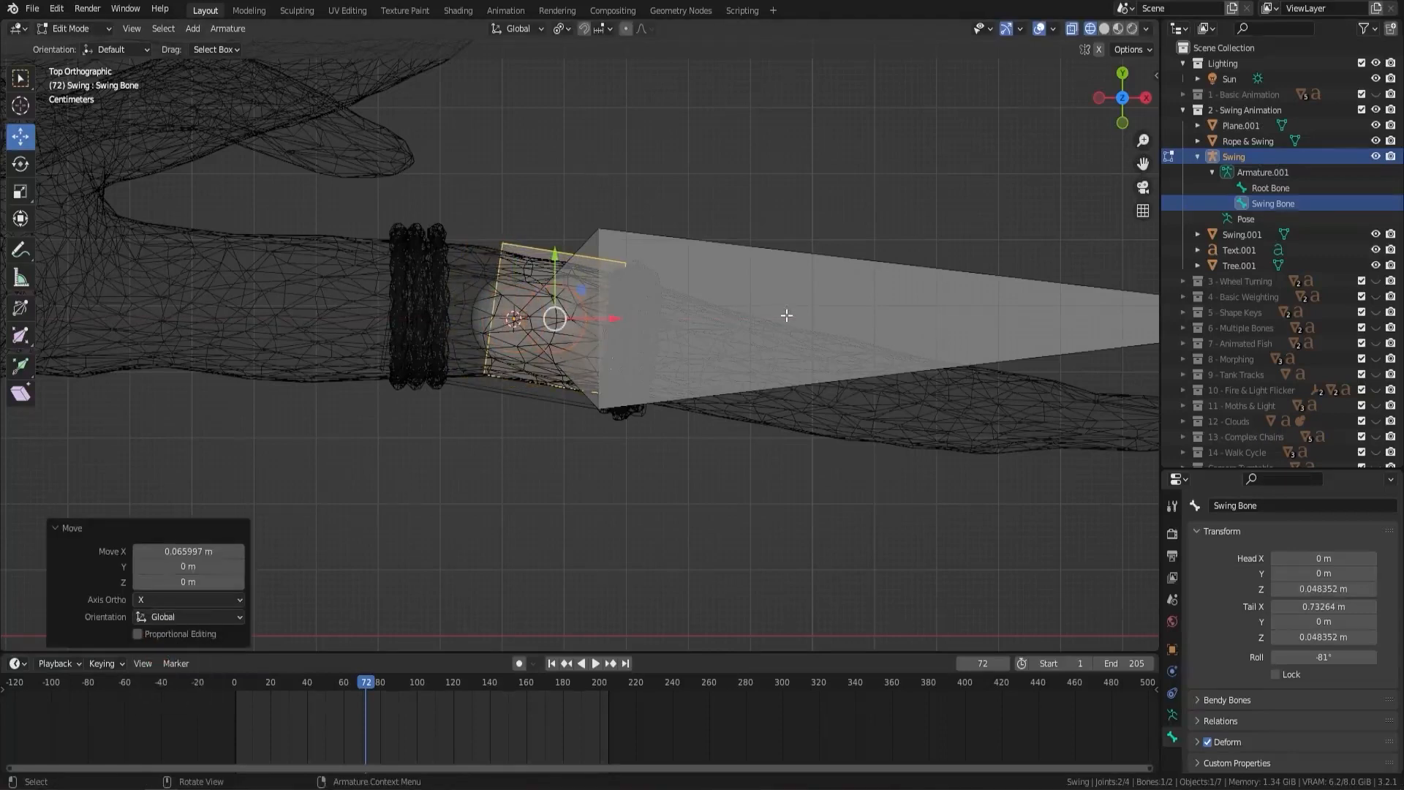
key("ctrl+z")
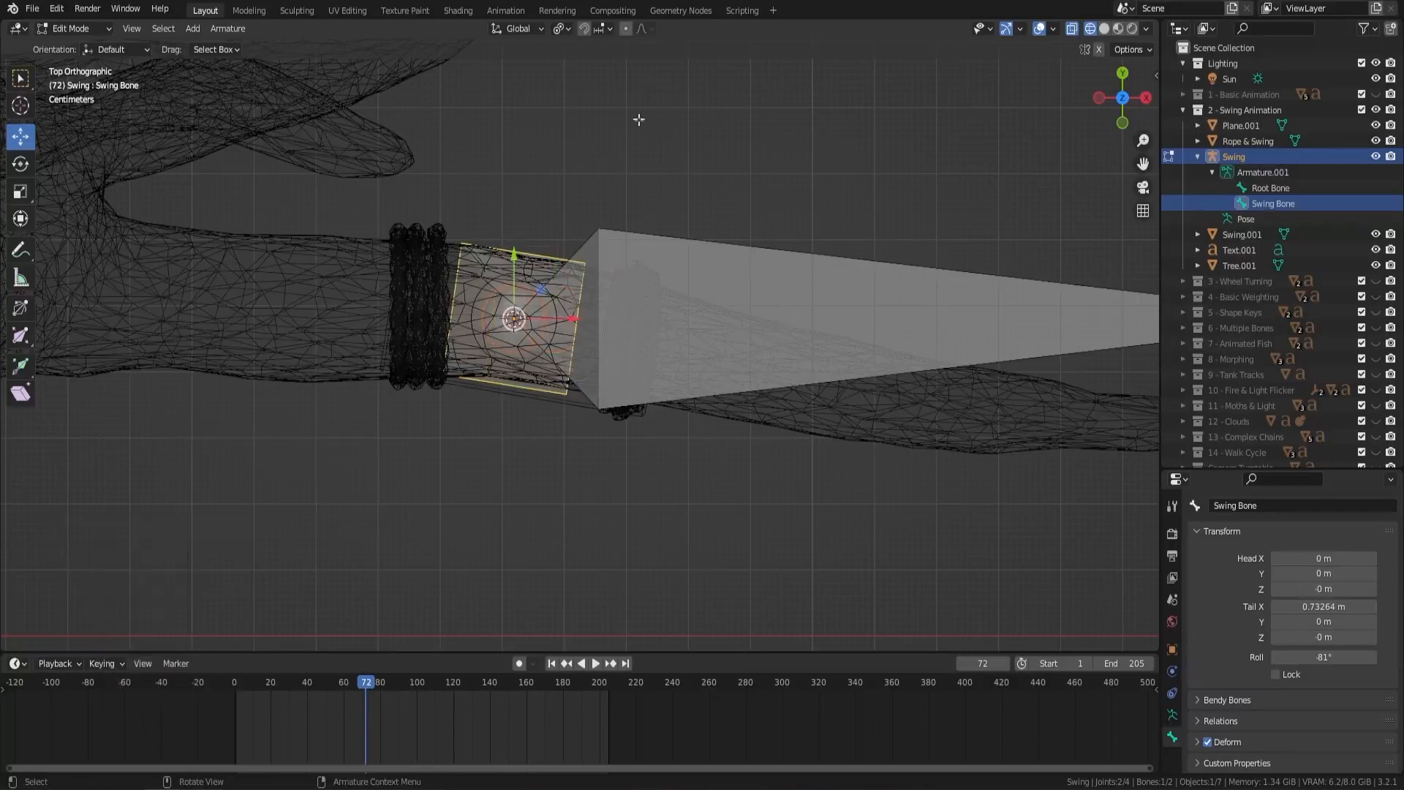
Set the transform orientation to Normal and move the Swing Bone about 0.026 m along its X axis, following the branch
left_click(520, 30)
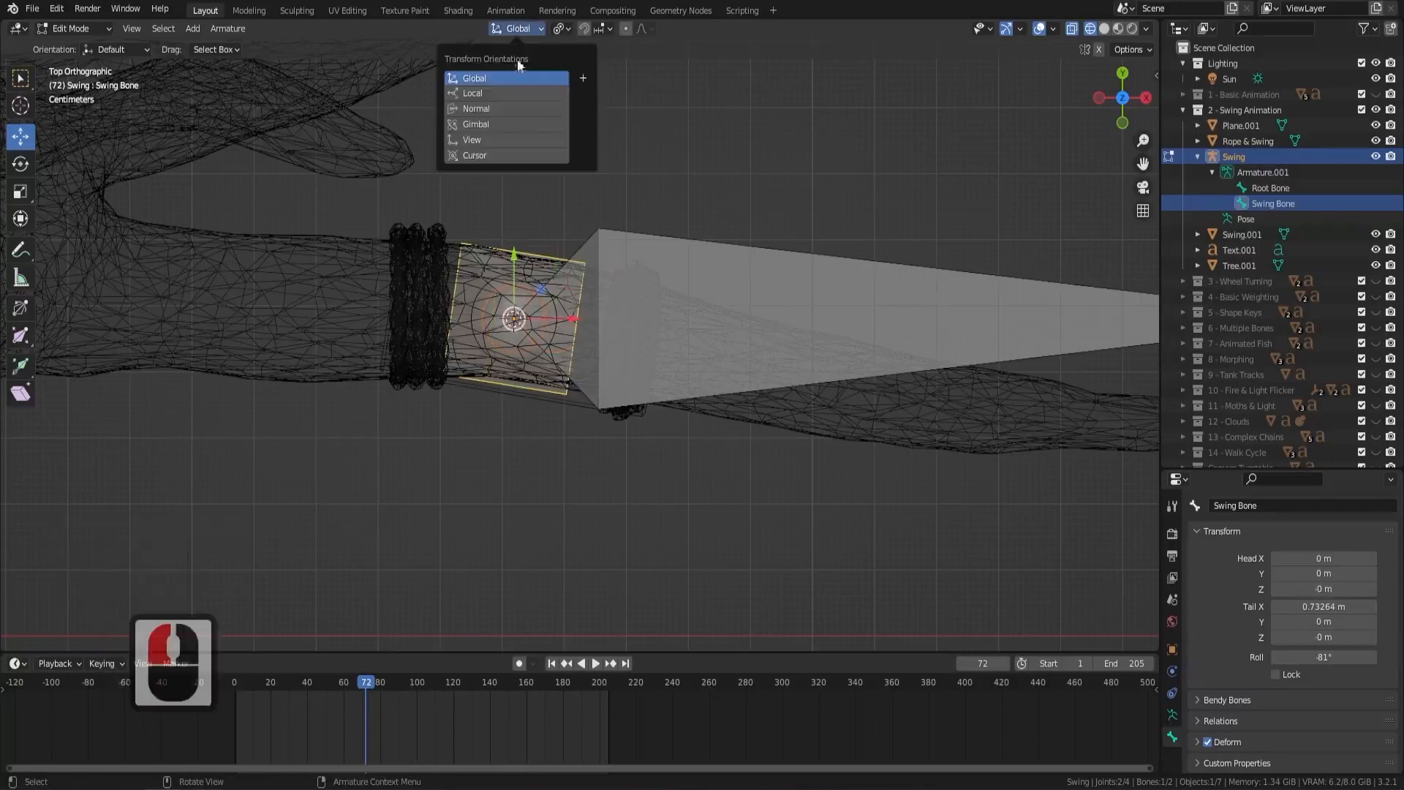
left_click(500, 108)
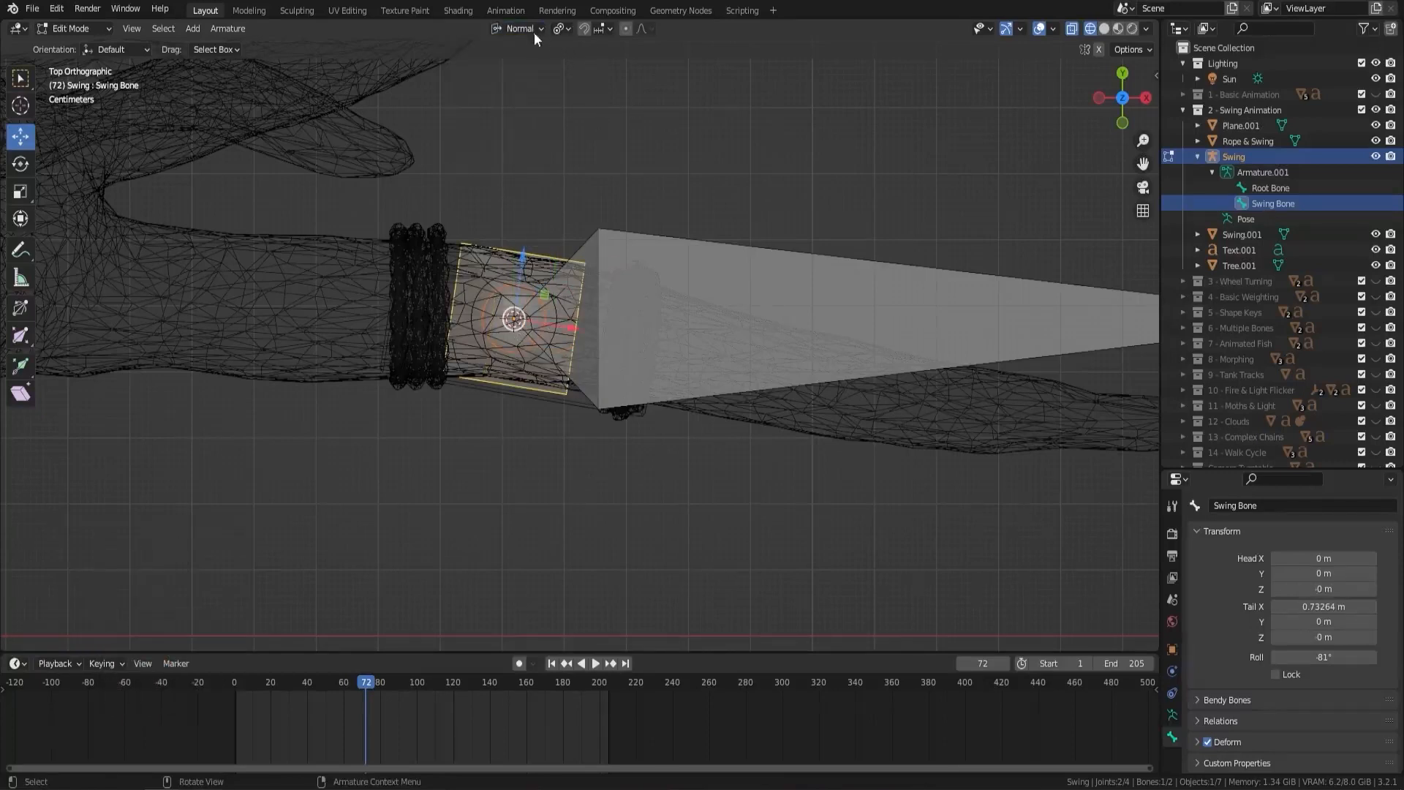
left_click_drag(571, 329, 587, 333)
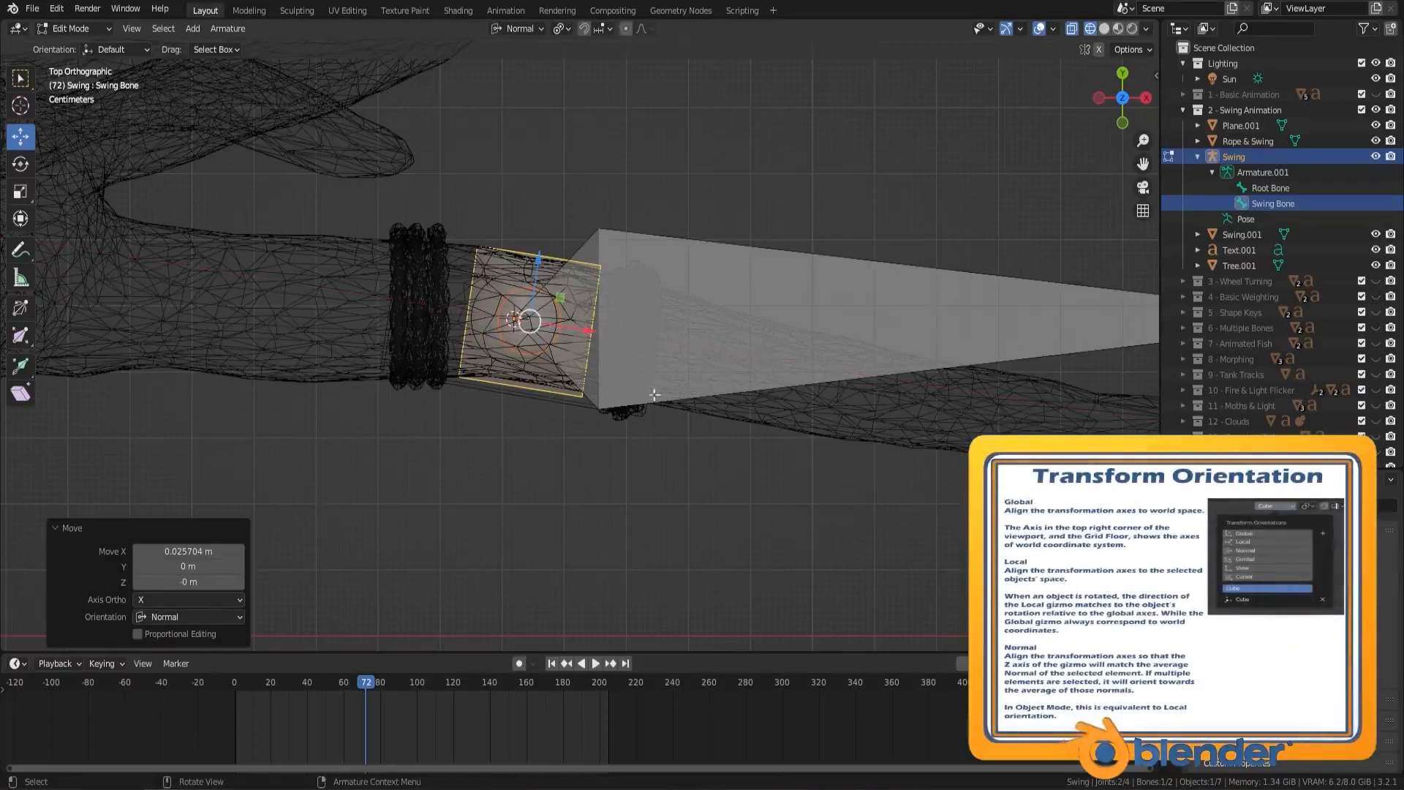
Display the tree swing in Material Preview shading and return the armature to Object Mode
middle_click_drag(587, 332, 647, 342)
scroll(658, 332, "down", 3)
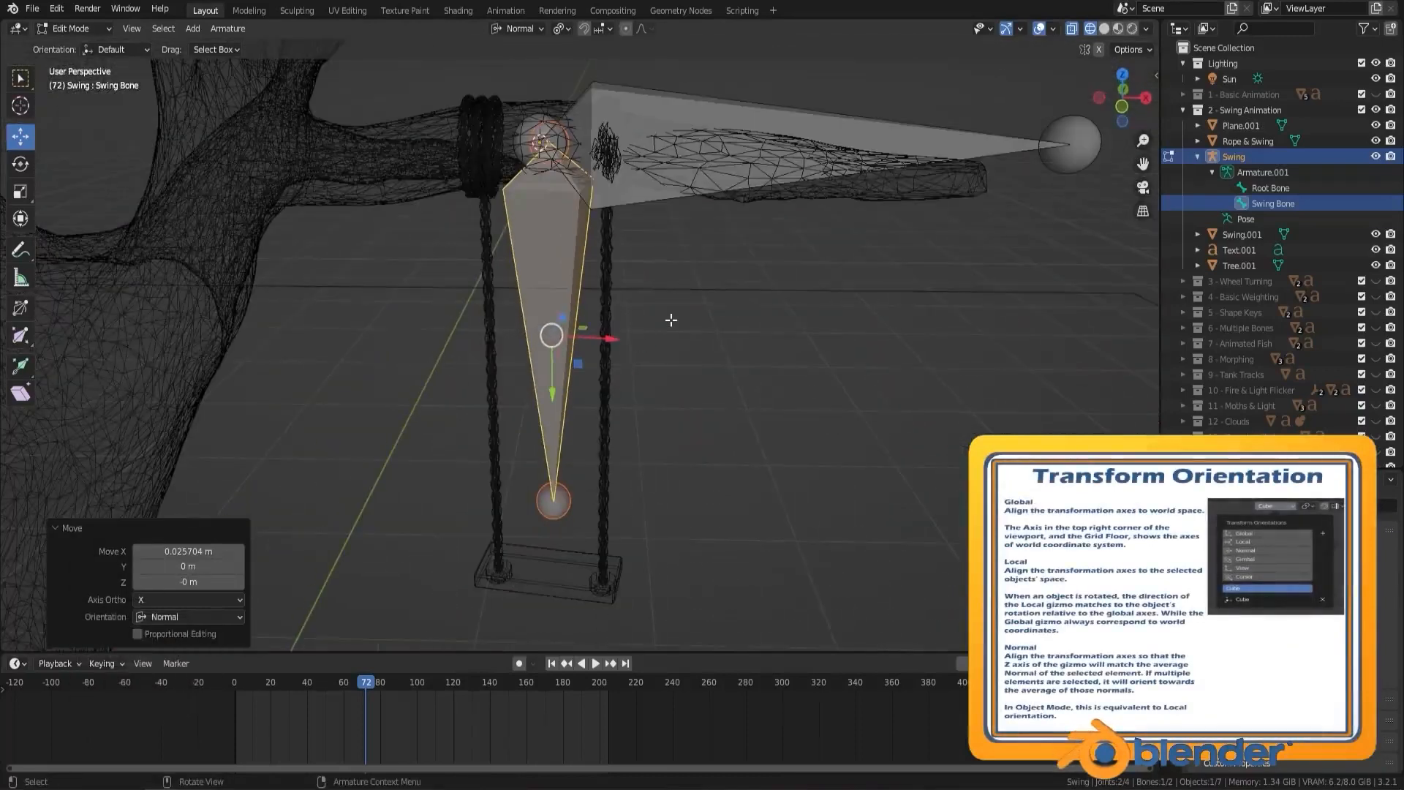
key("z")
left_click(782, 320)
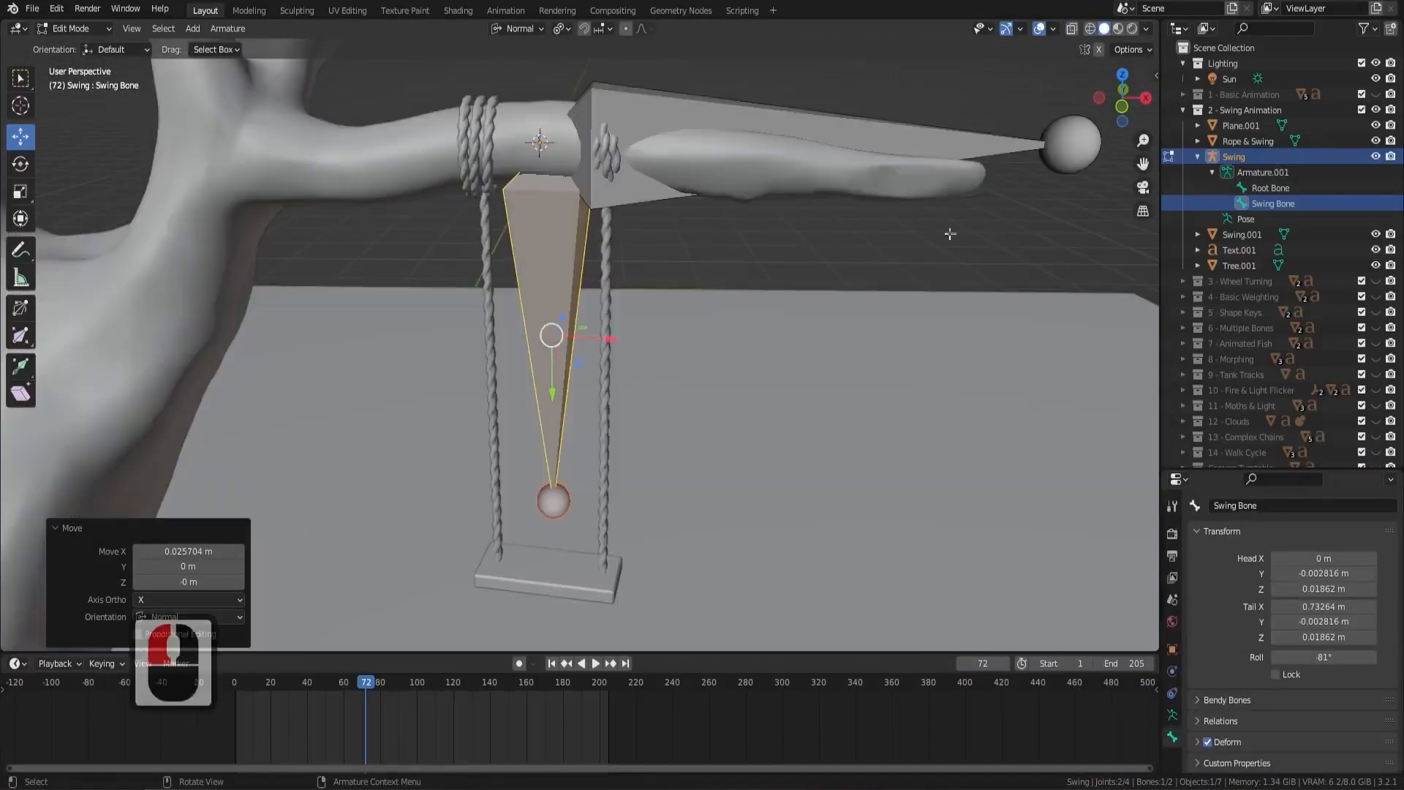
left_click(1112, 31)
mouse_move(715, 382)
middle_mouse_down("shift")
mouse_move(664, 288)
mouse_move(787, 283)
mouse_move(583, 304)
middle_mouse_up("shift")
scroll(585, 343, "down", 3)
middle_click_drag(592, 386, 569, 369)
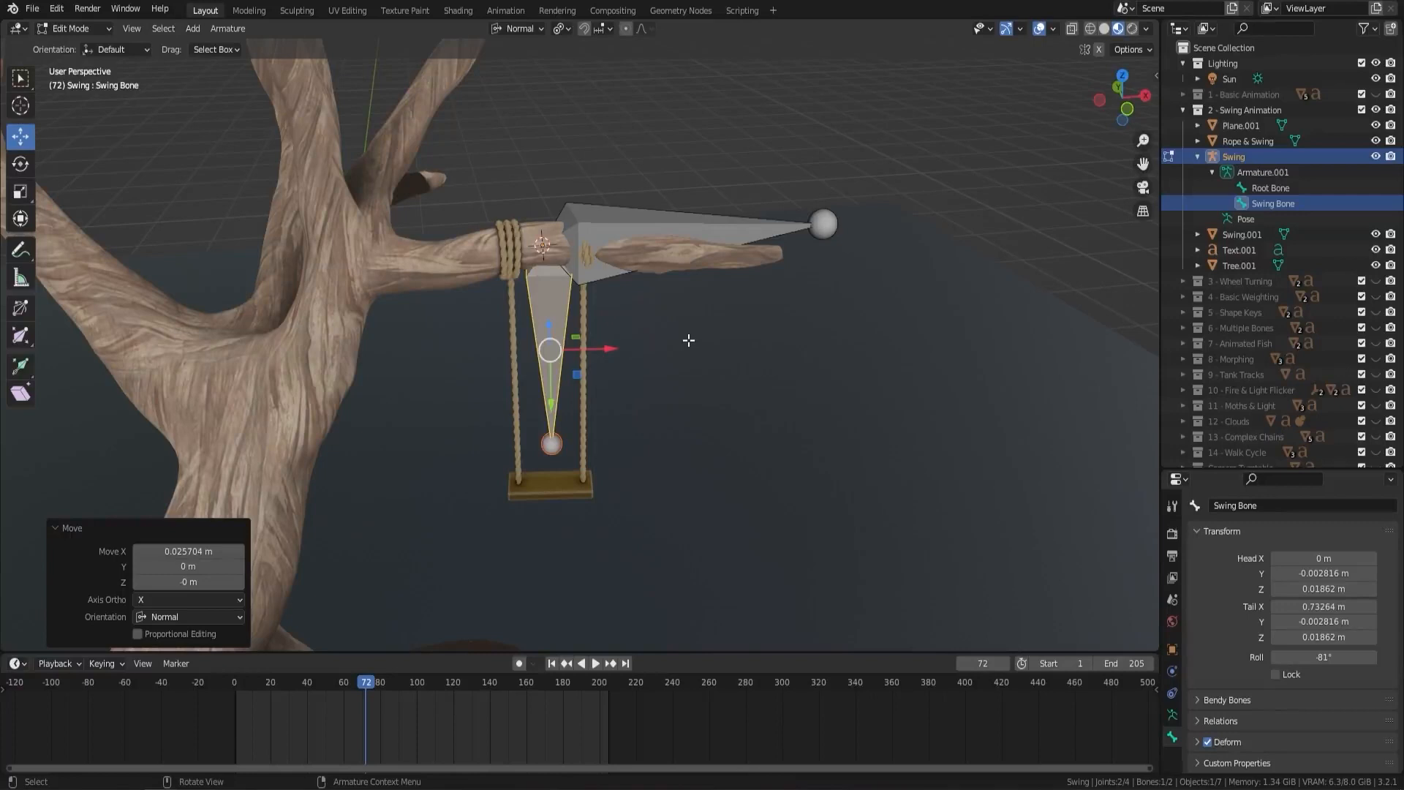
key("Tab")
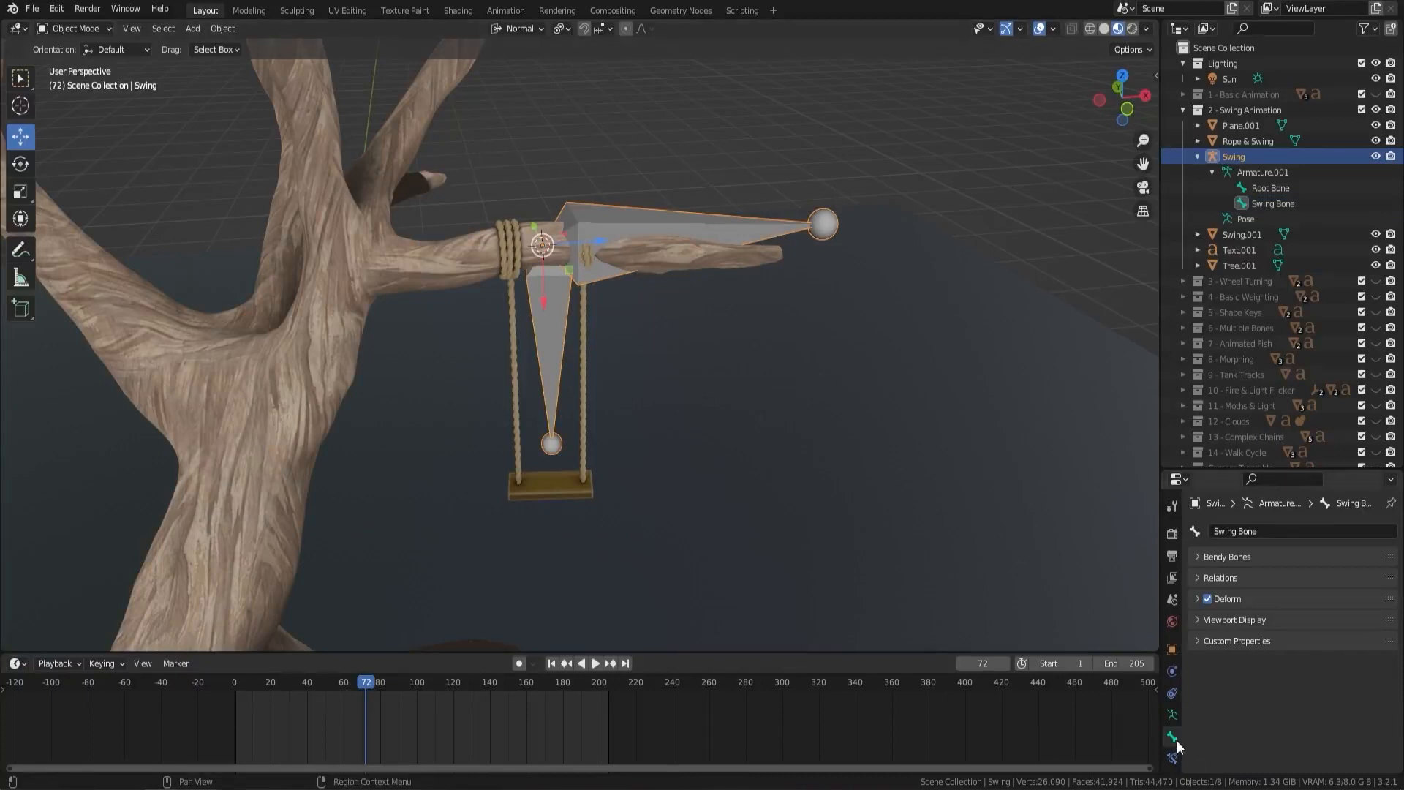
Examine the Swing Bone's own viewport display settings, including its custom shape options
left_click(1221, 619)
scroll(1279, 648, "down", 6)
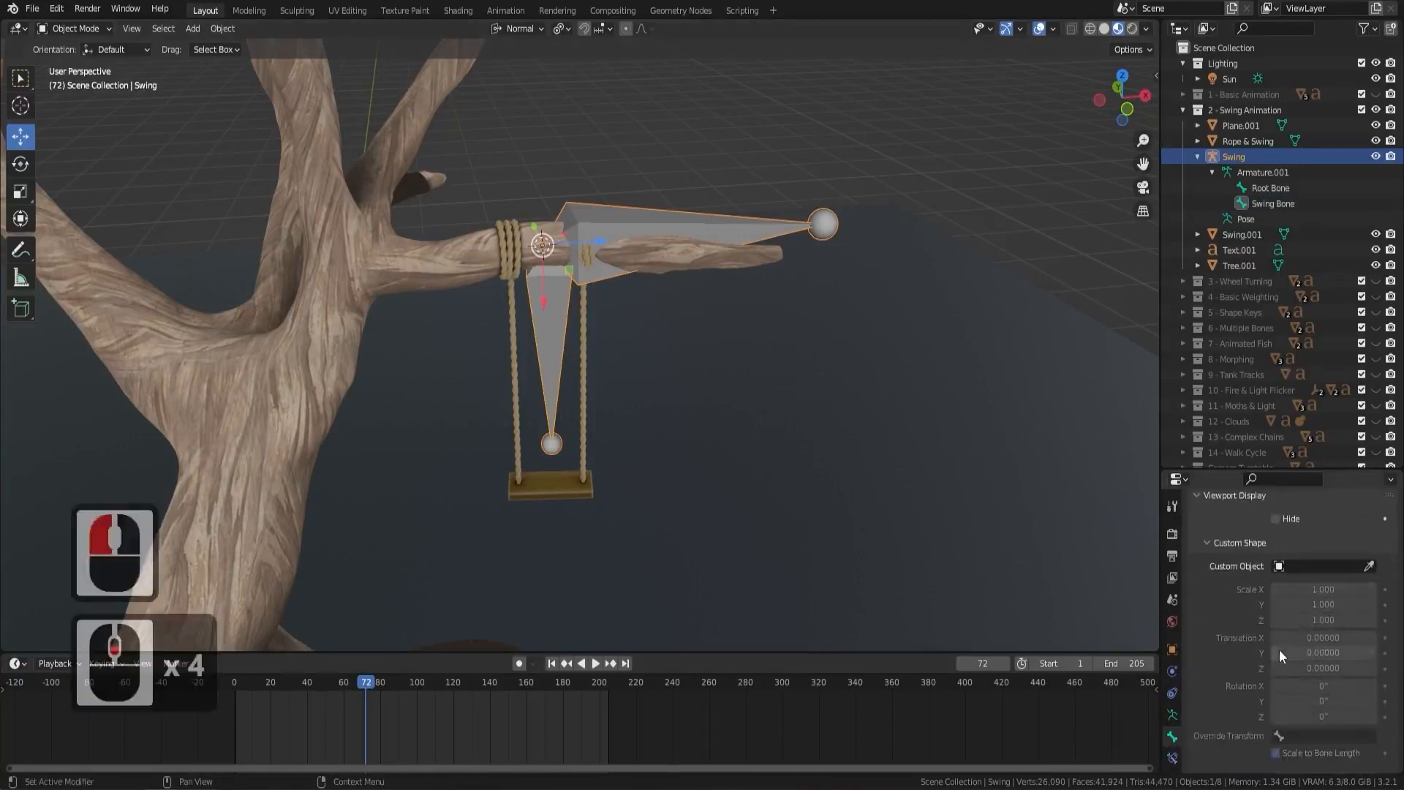
scroll(1279, 649, "down", 7)
scroll(1279, 649, "up", 6)
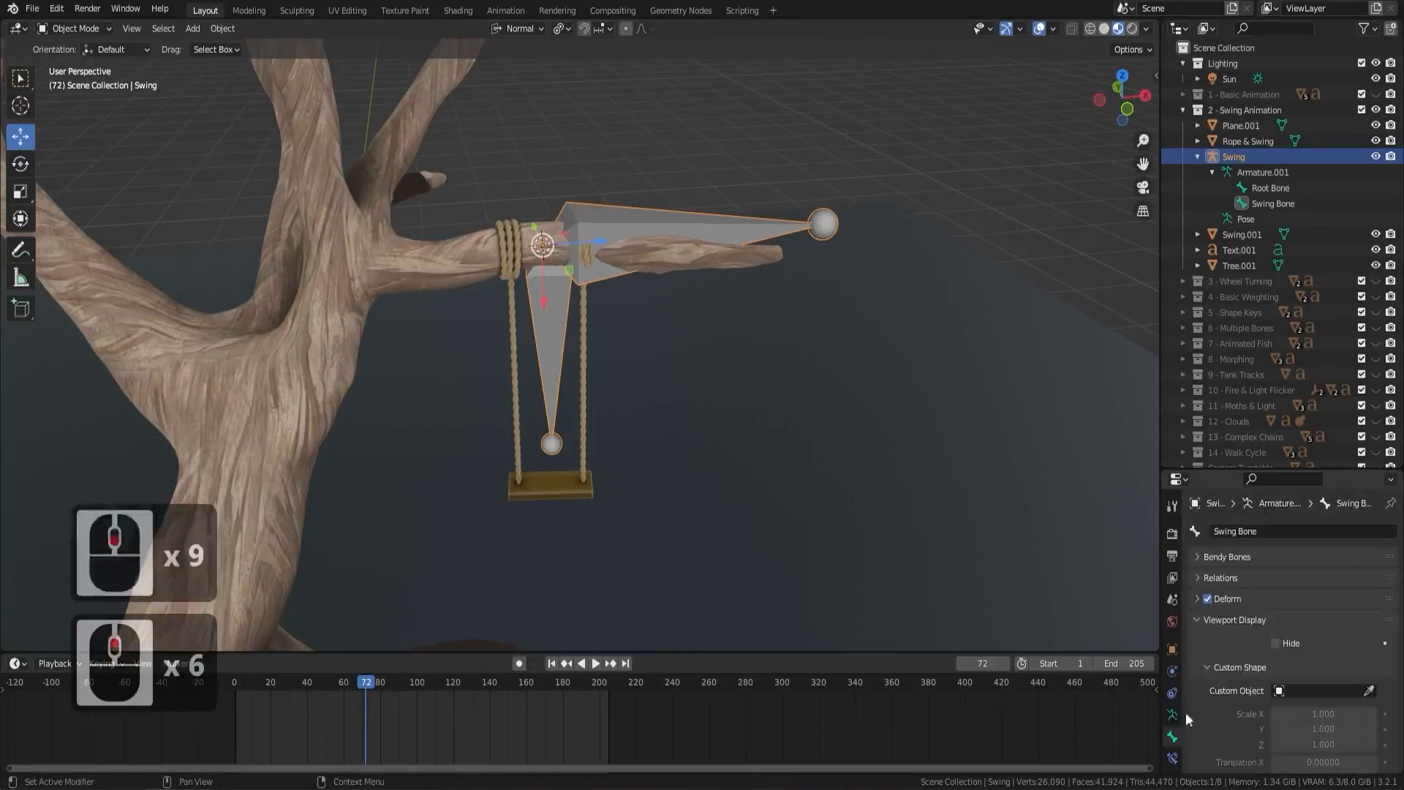
Turn on bone names in the swing armature's viewport display settings
left_click(1172, 715)
scroll(1295, 600, "down", 8)
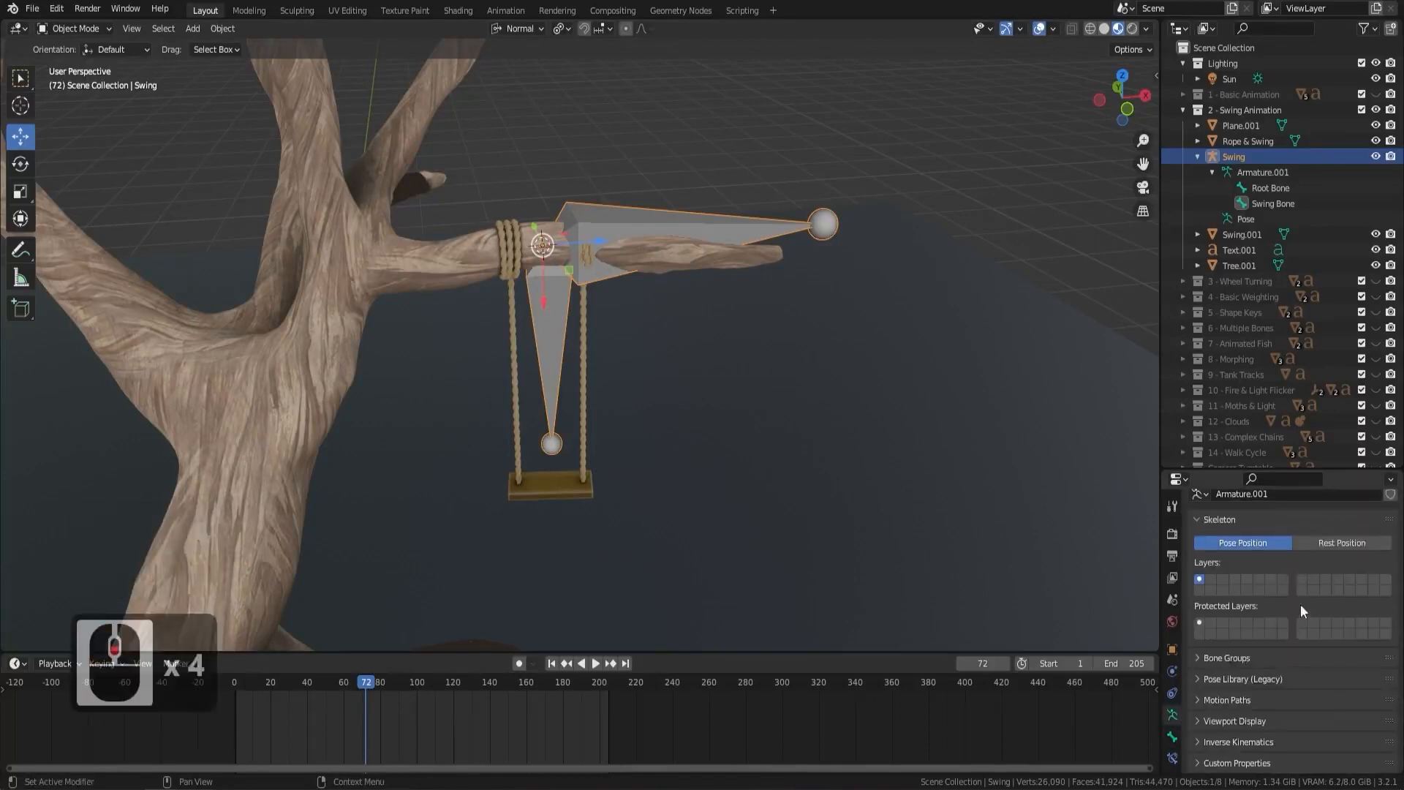
left_click(1239, 718)
scroll(1373, 644, "down", 5)
scroll(1370, 637, "down", 7)
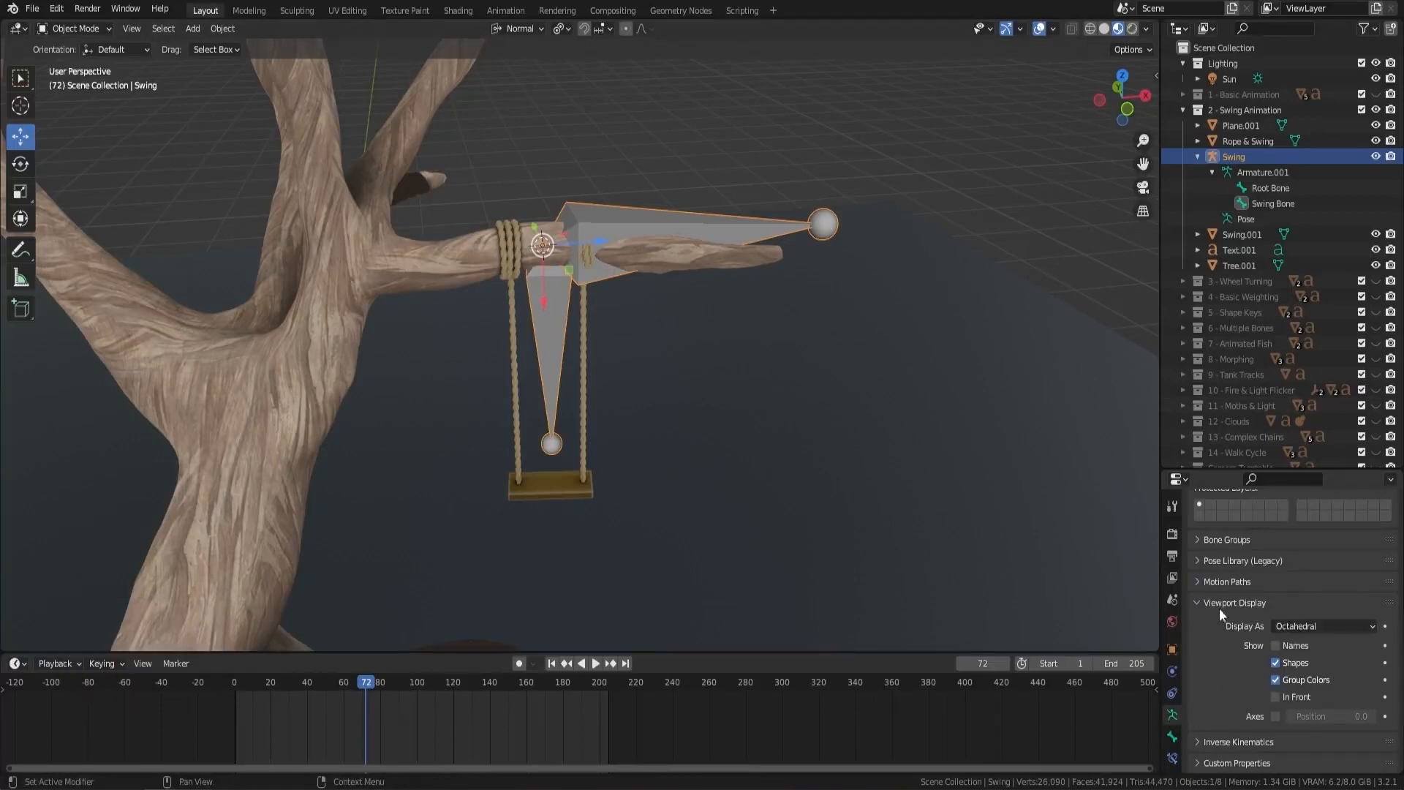
scroll(781, 468, "up", 2)
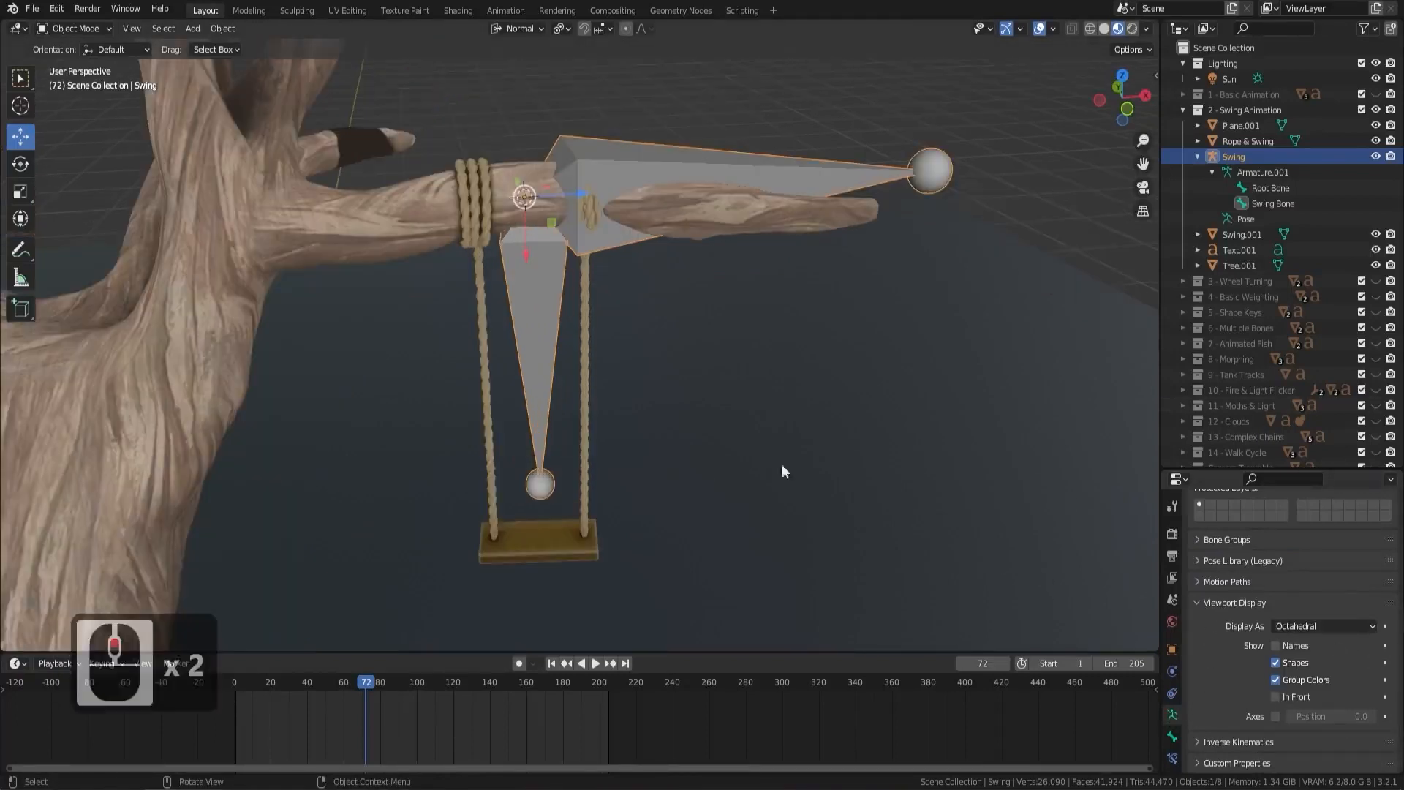
left_click(1276, 645)
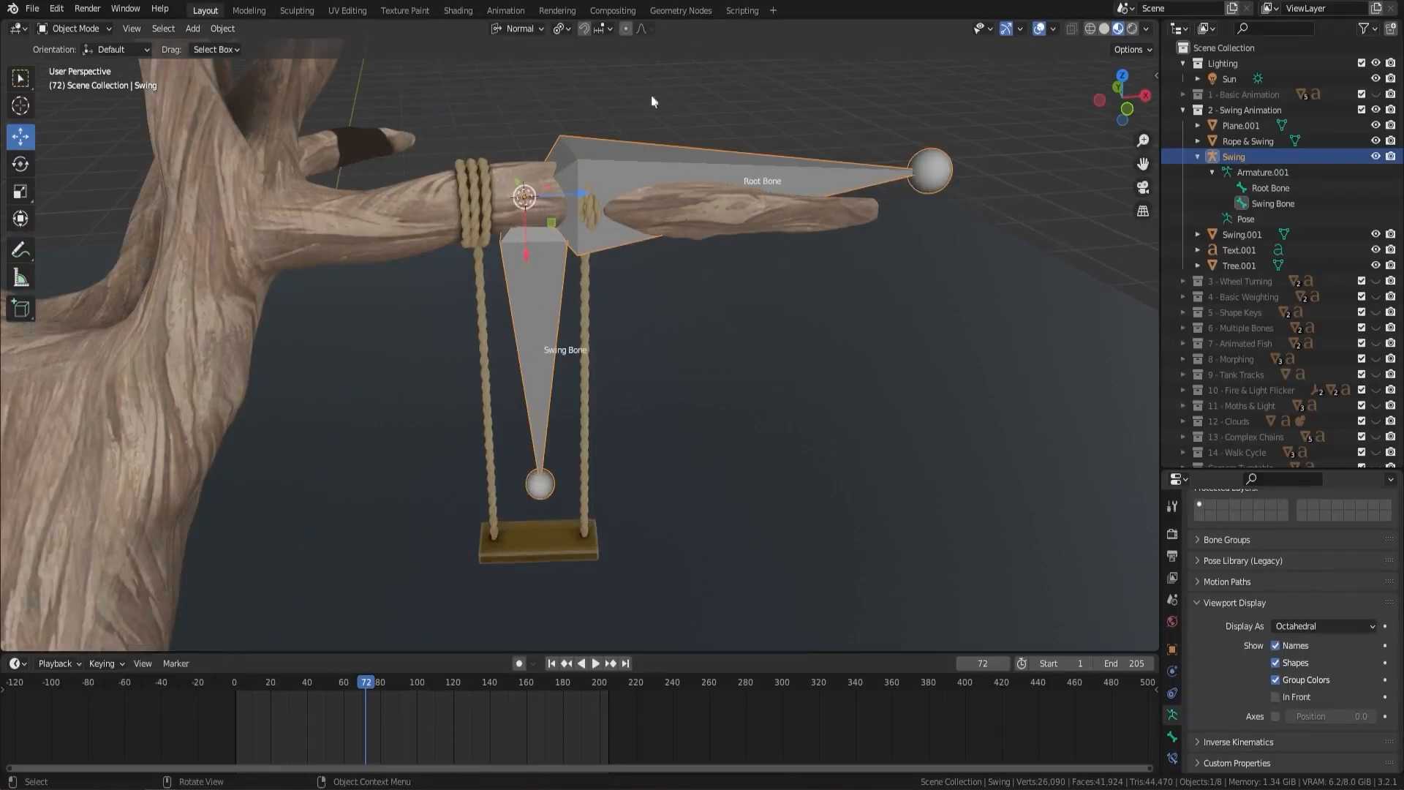
Try the In Front display option on the swing armature and turn it off again
left_click(1276, 696)
middle_click_drag(715, 453, 723, 371)
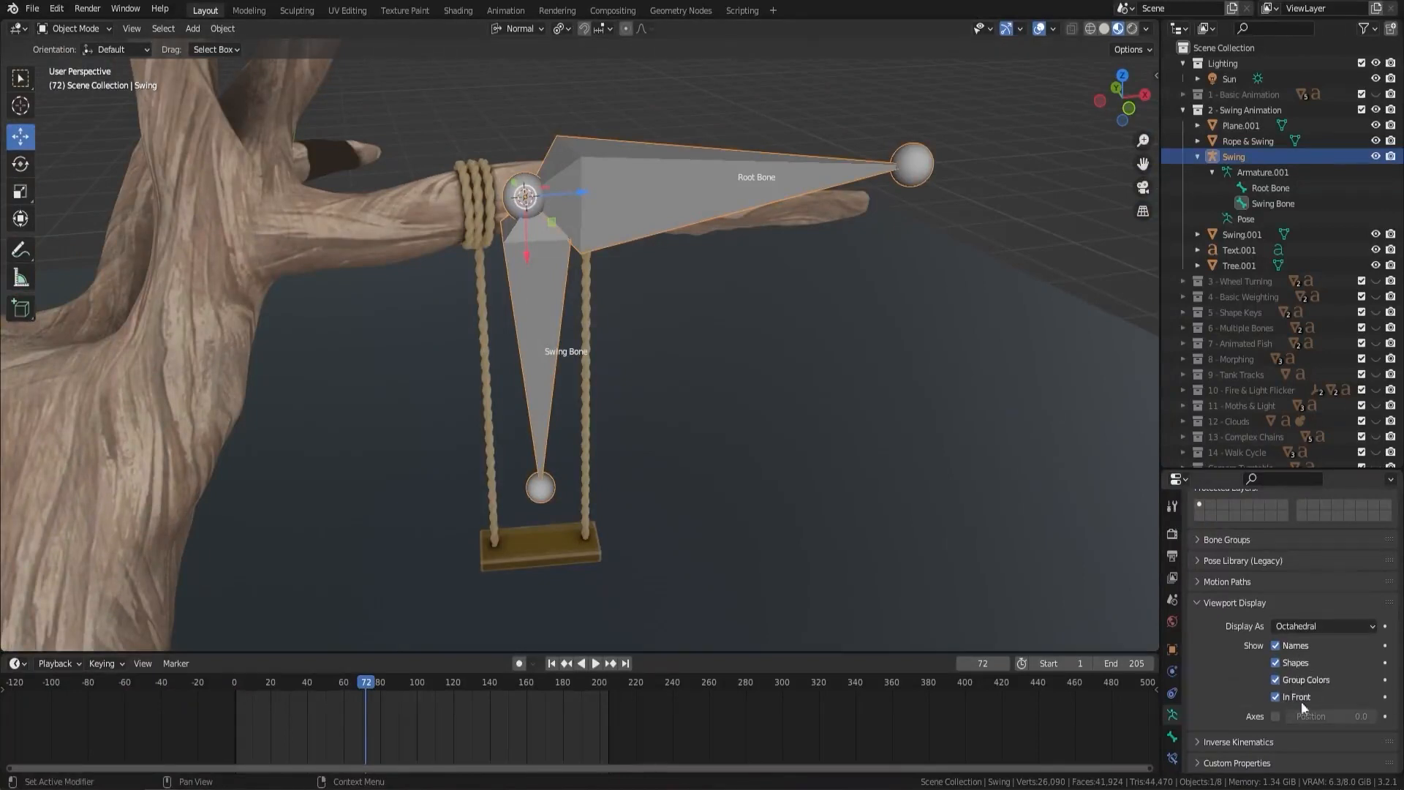
left_click(1277, 696)
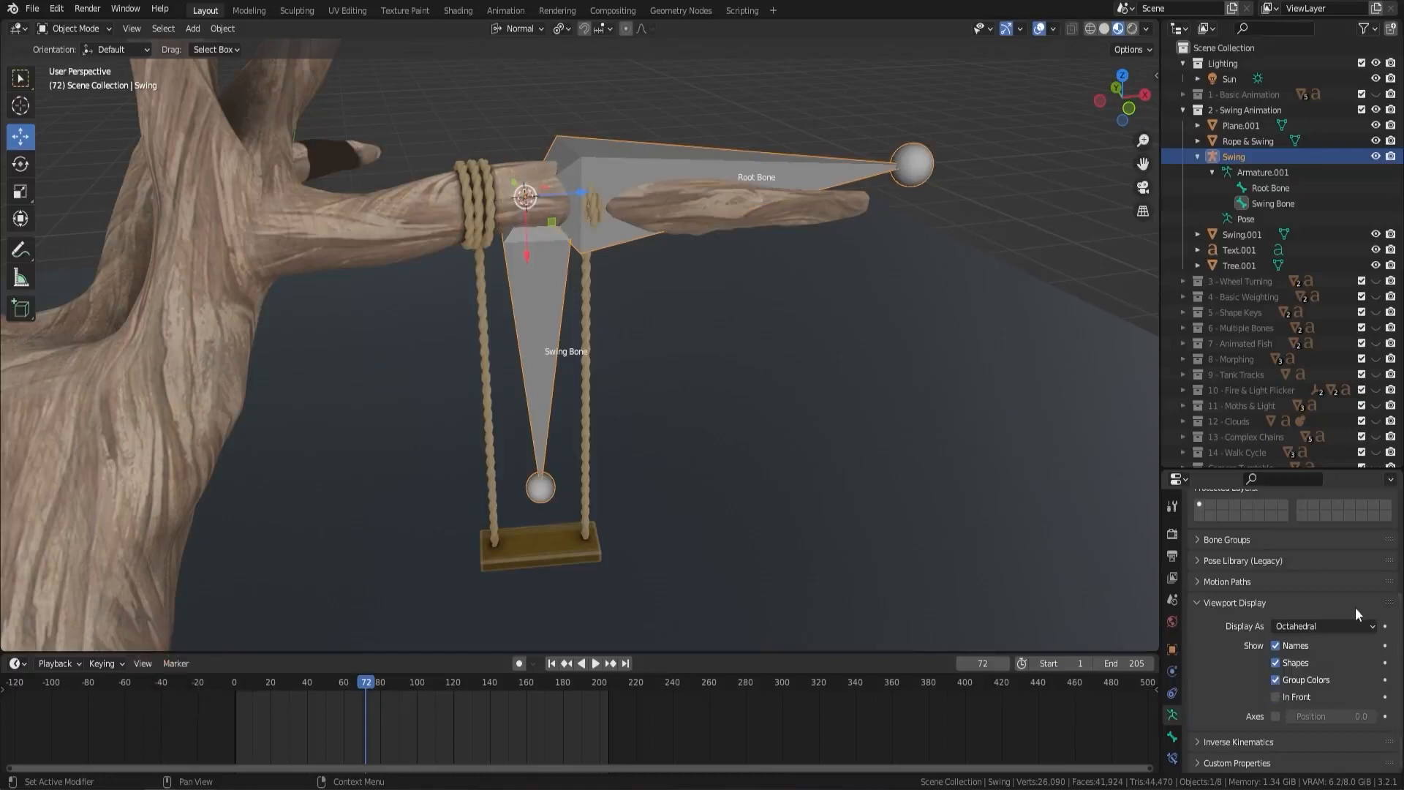
Try the Wire and B-Bone display types on the swing armature and restore the Octahedral type
left_click(1336, 627)
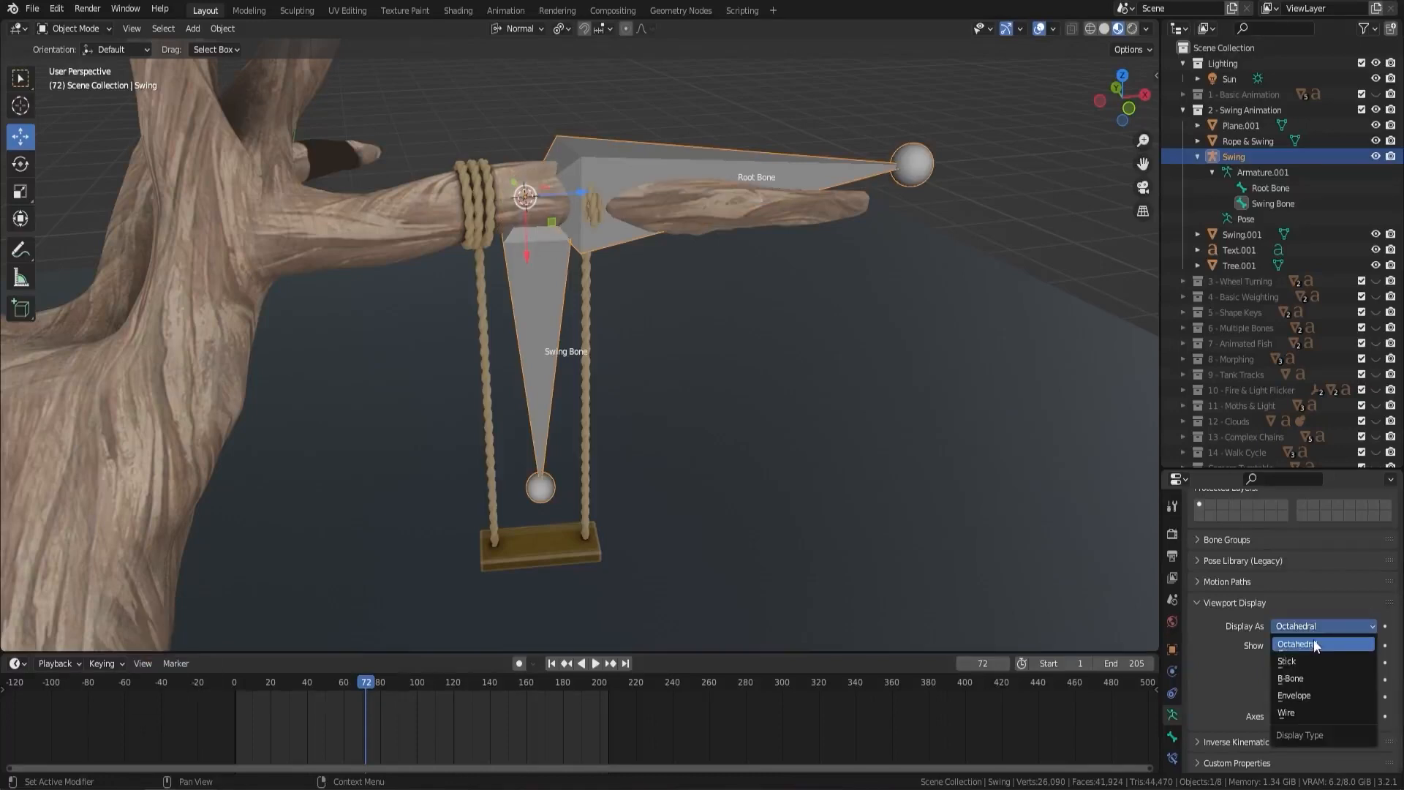
left_click(1297, 715)
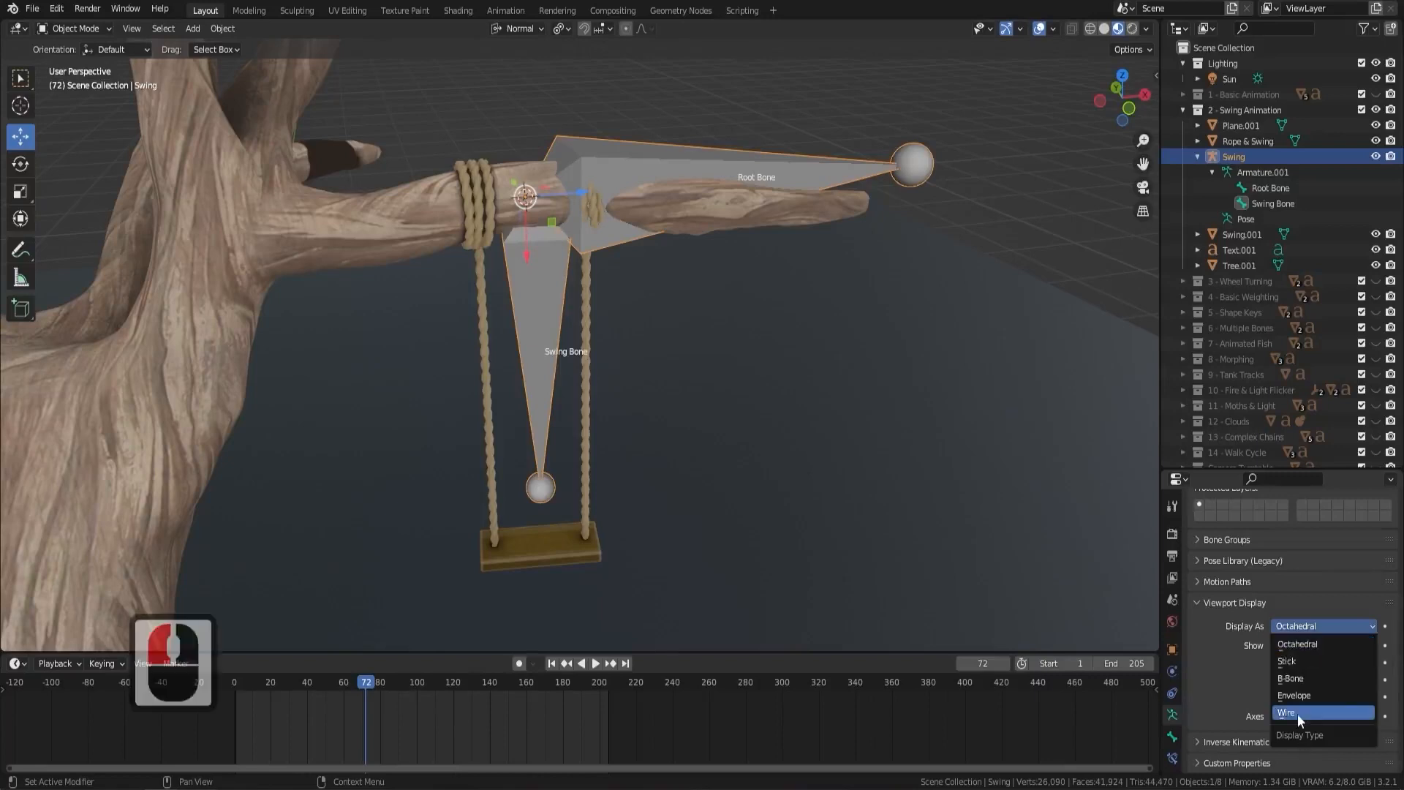
mouse_move(900, 549)
middle_mouse_down()
mouse_move(800, 391)
mouse_move(791, 291)
middle_mouse_up()
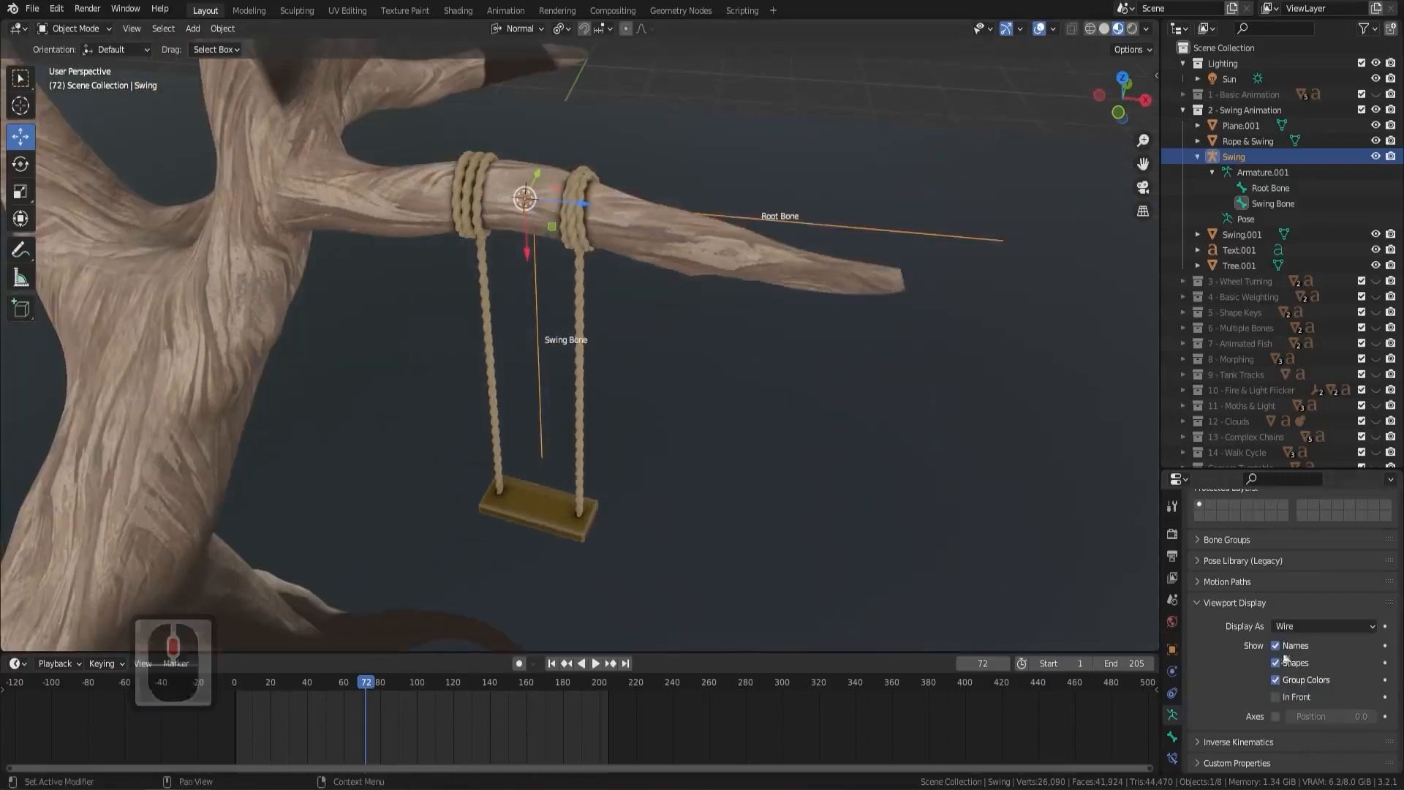
left_click(1314, 625)
left_click(1304, 675)
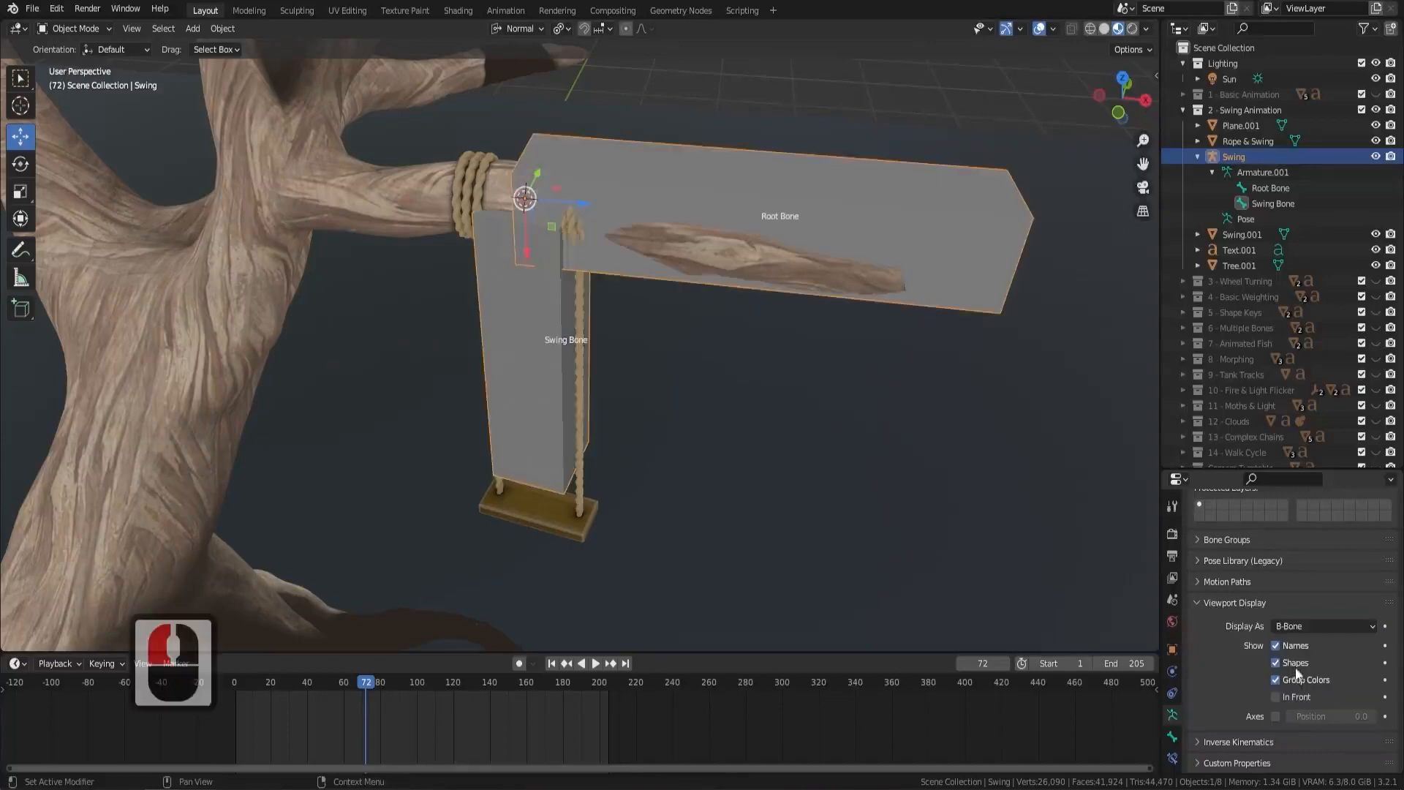
mouse_move(673, 272)
middle_mouse_down()
mouse_move(911, 291)
mouse_move(1212, 543)
middle_mouse_up()
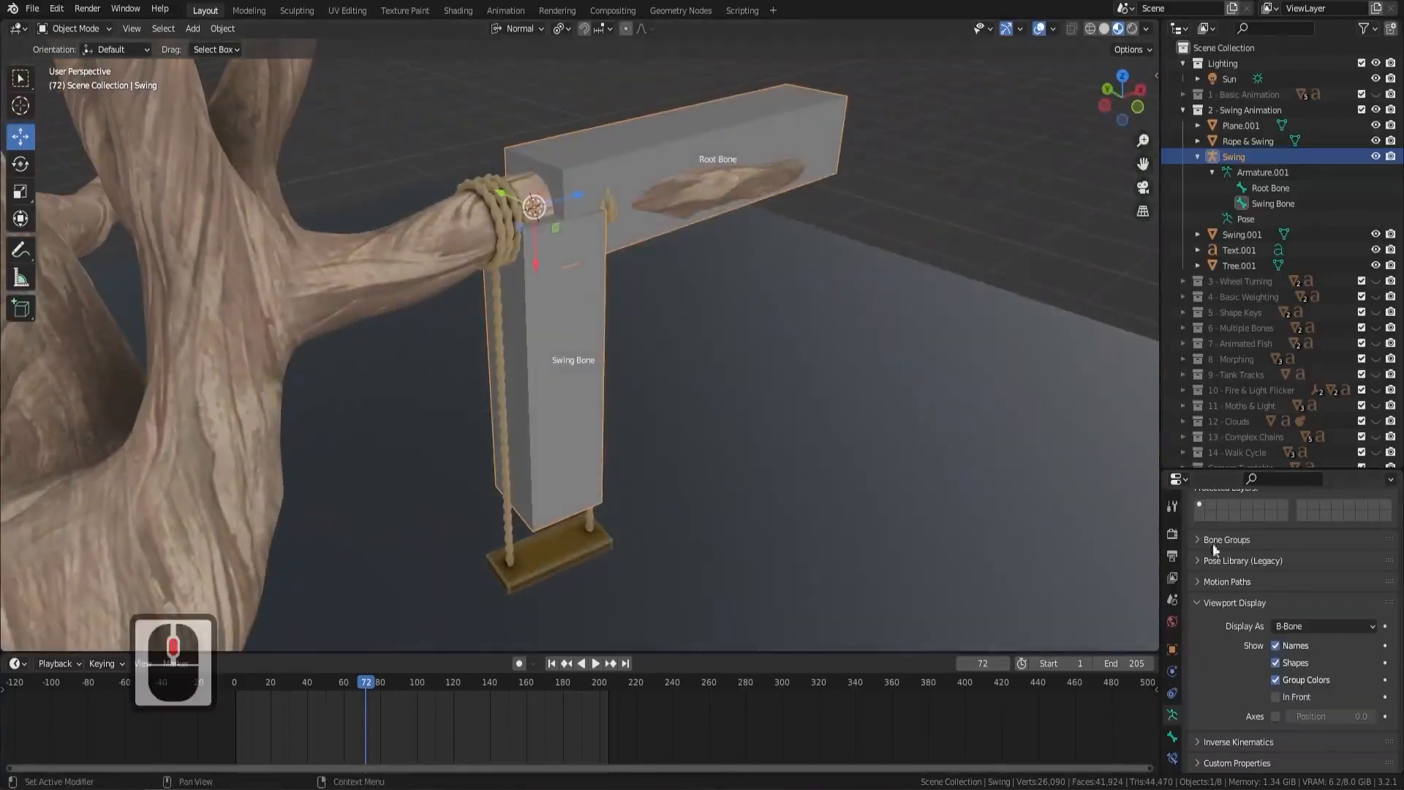
left_click(1315, 623)
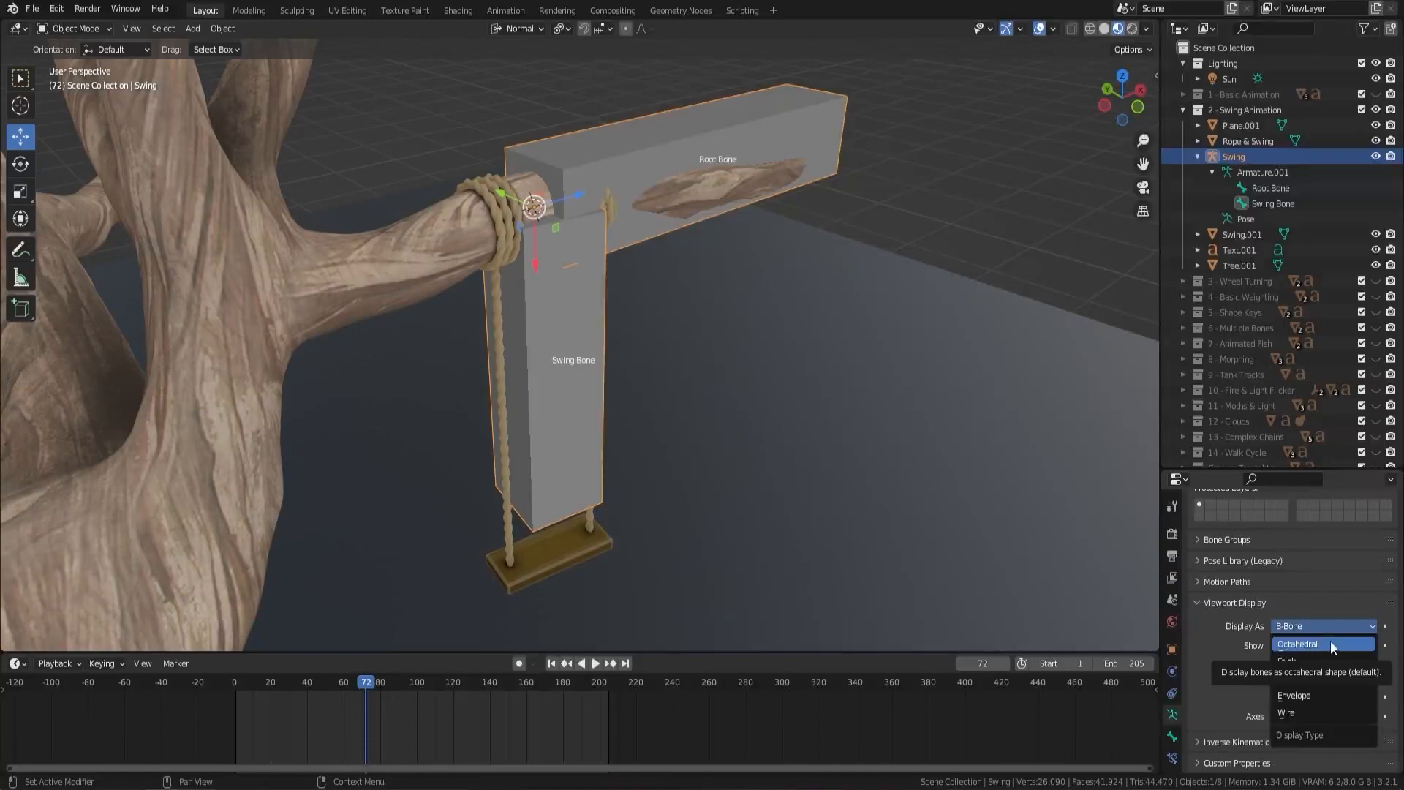
left_click(1330, 640)
mouse_move(777, 481)
middle_mouse_down()
mouse_move(584, 331)
mouse_move(853, 387)
middle_mouse_up()
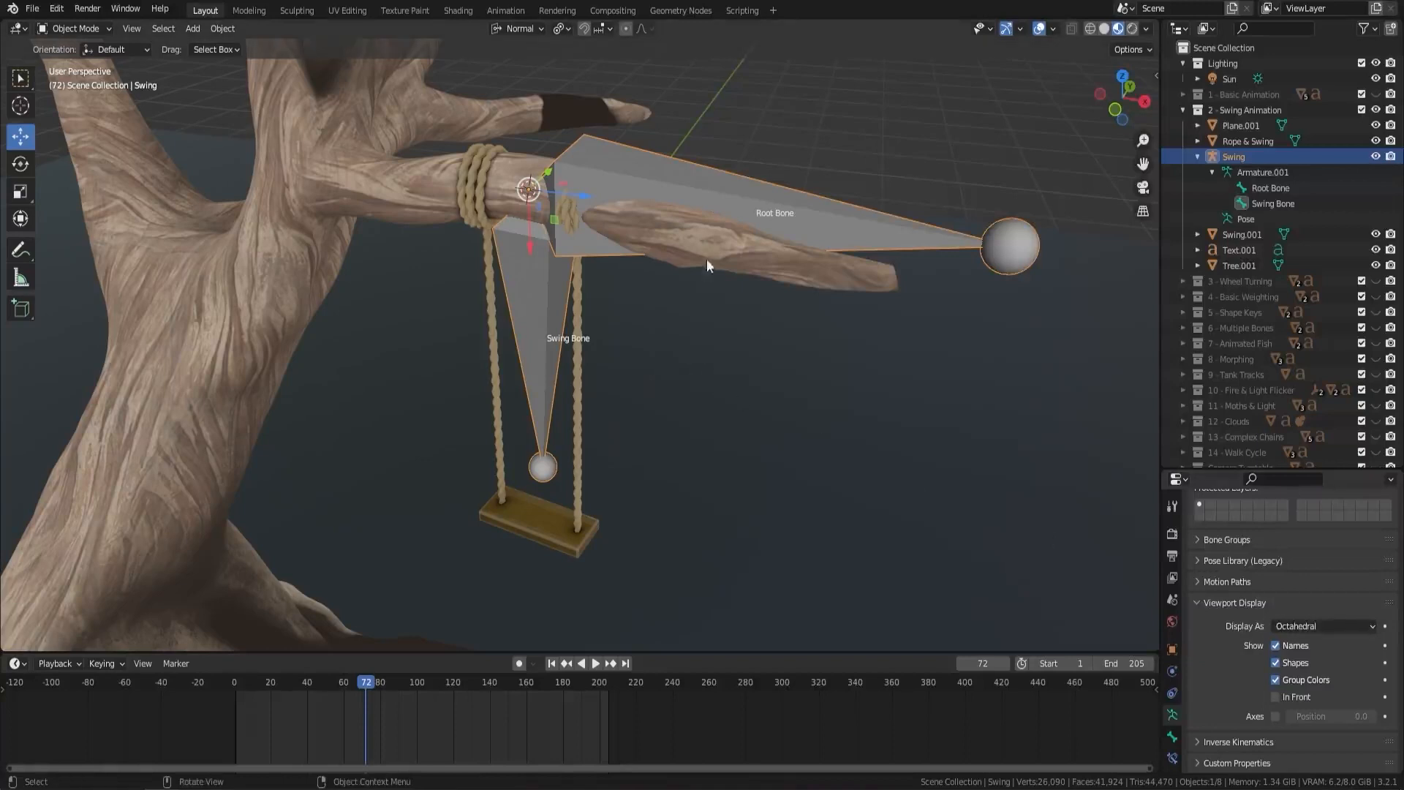
Parent the rope-and-seat swing mesh to the swing armature using Armature Deform With Empty Groups
middle_click_drag(706, 265, 552, 476)
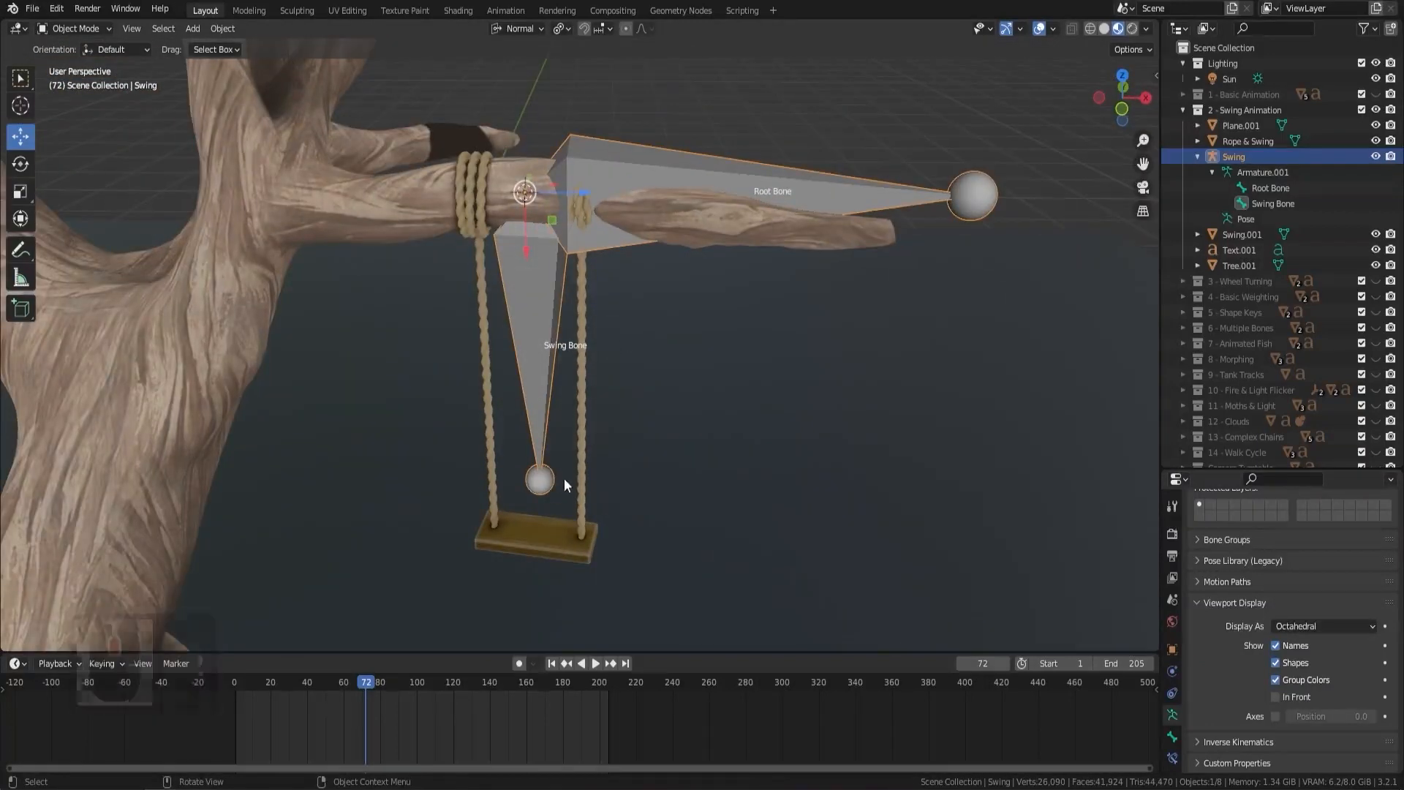
left_click(582, 446)
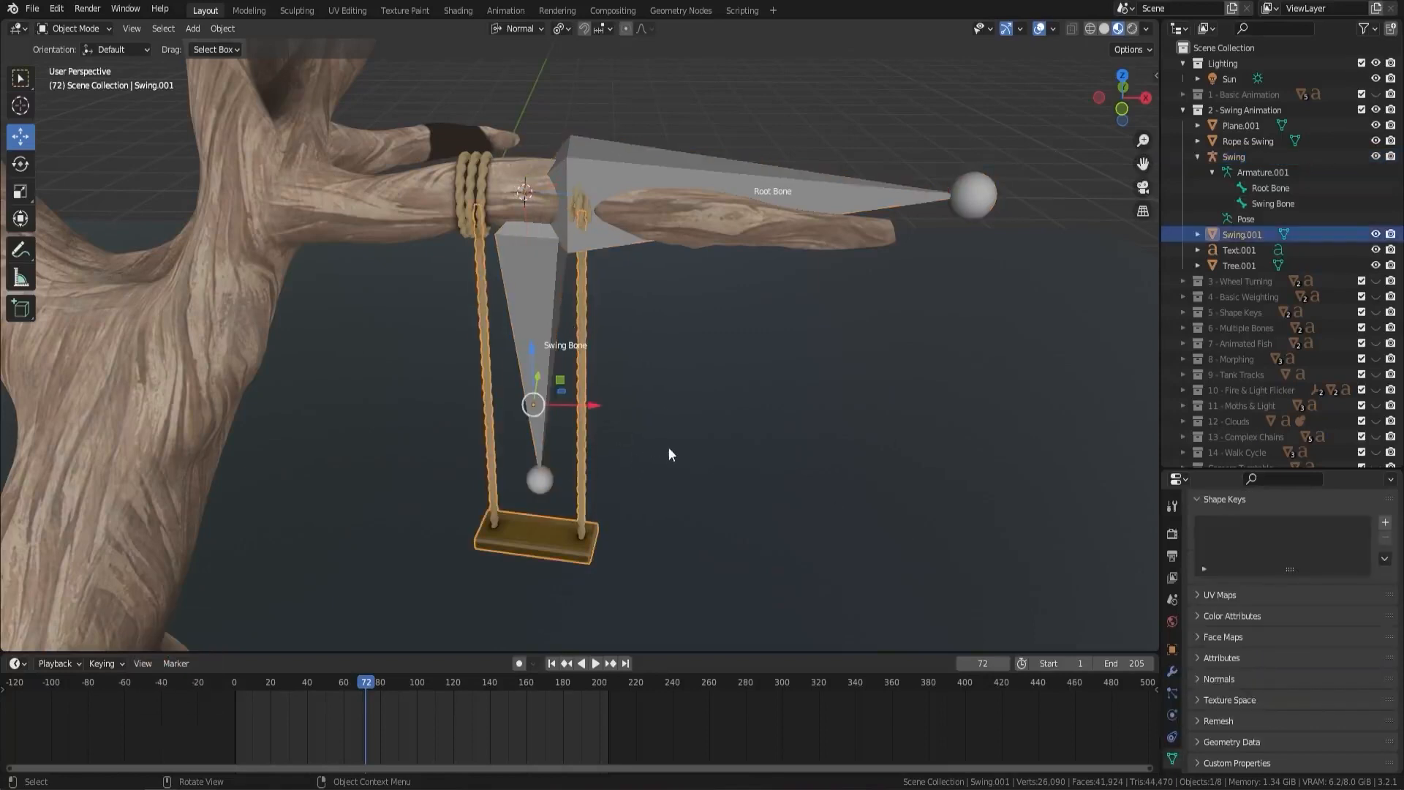
left_click(984, 206, "shift")
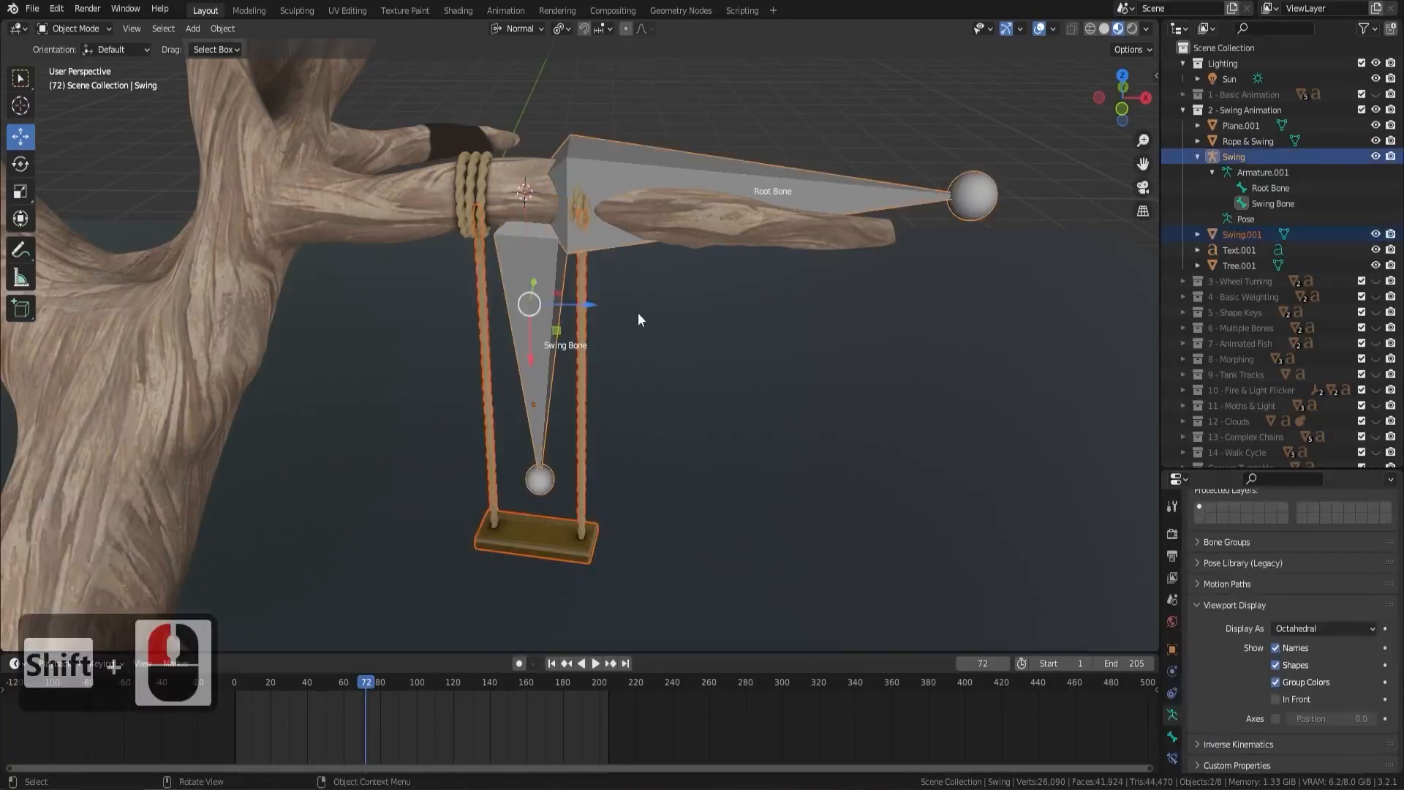
key("ctrl+p")
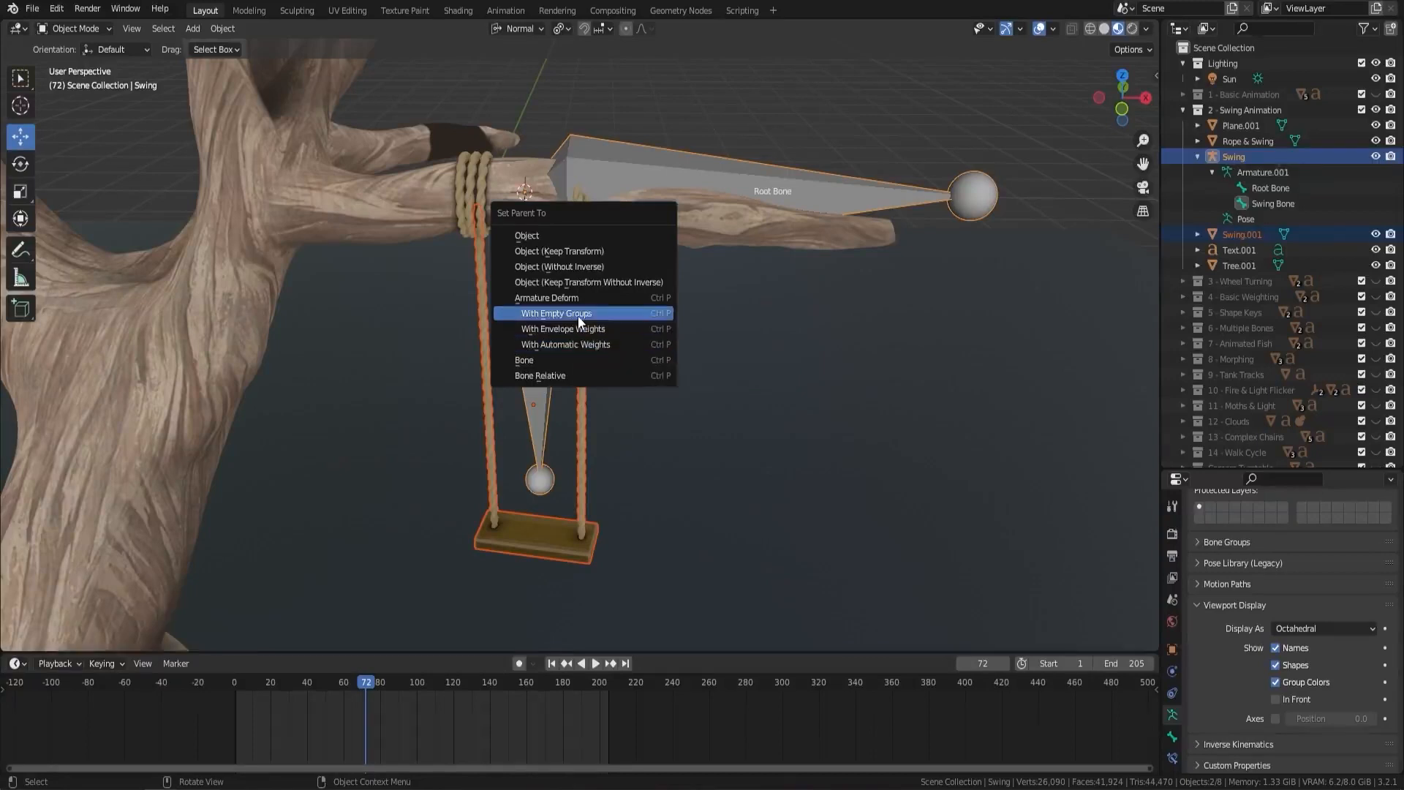
left_click(578, 314)
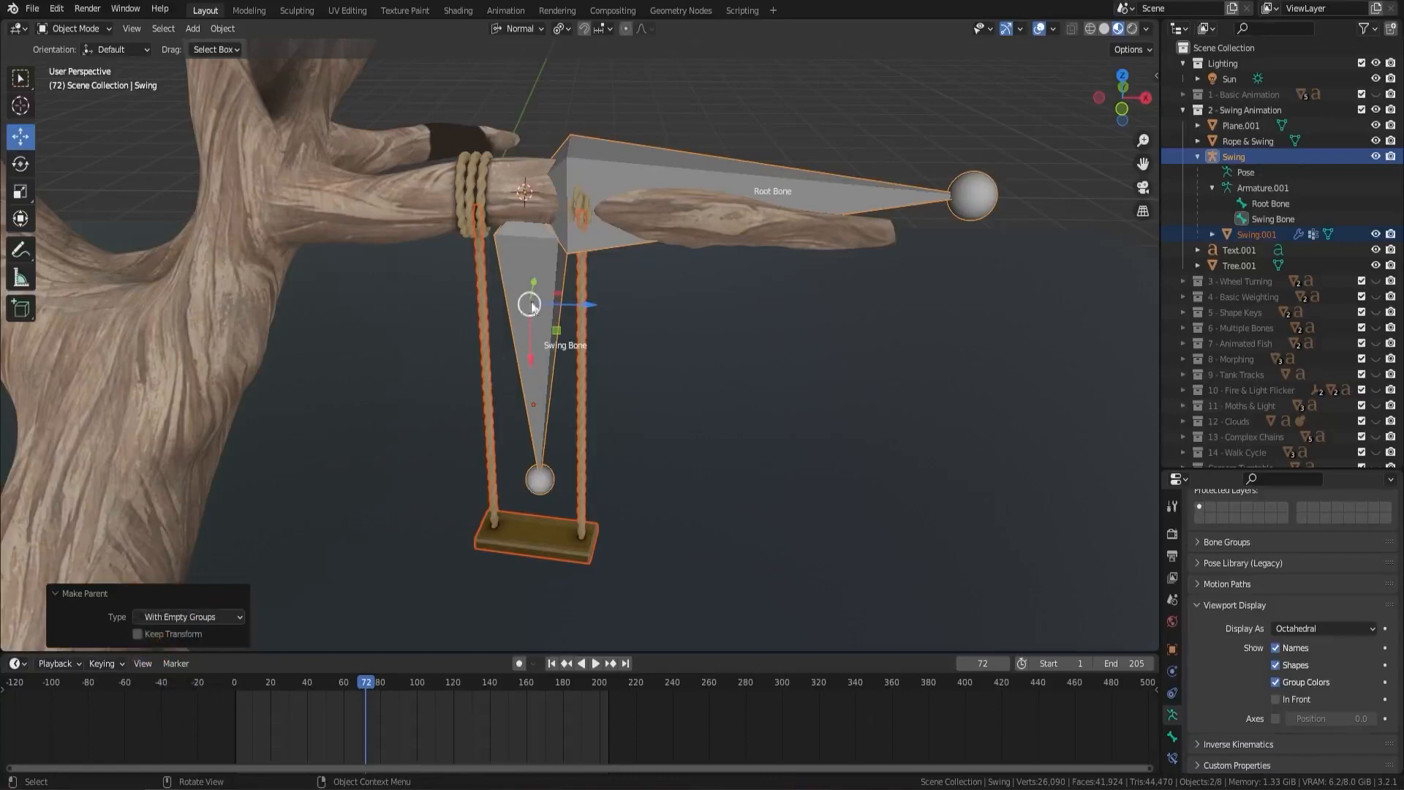
Select only the swing mesh and open its modifier settings to examine the Armature modifier
middle_click_drag(700, 303, 660, 259)
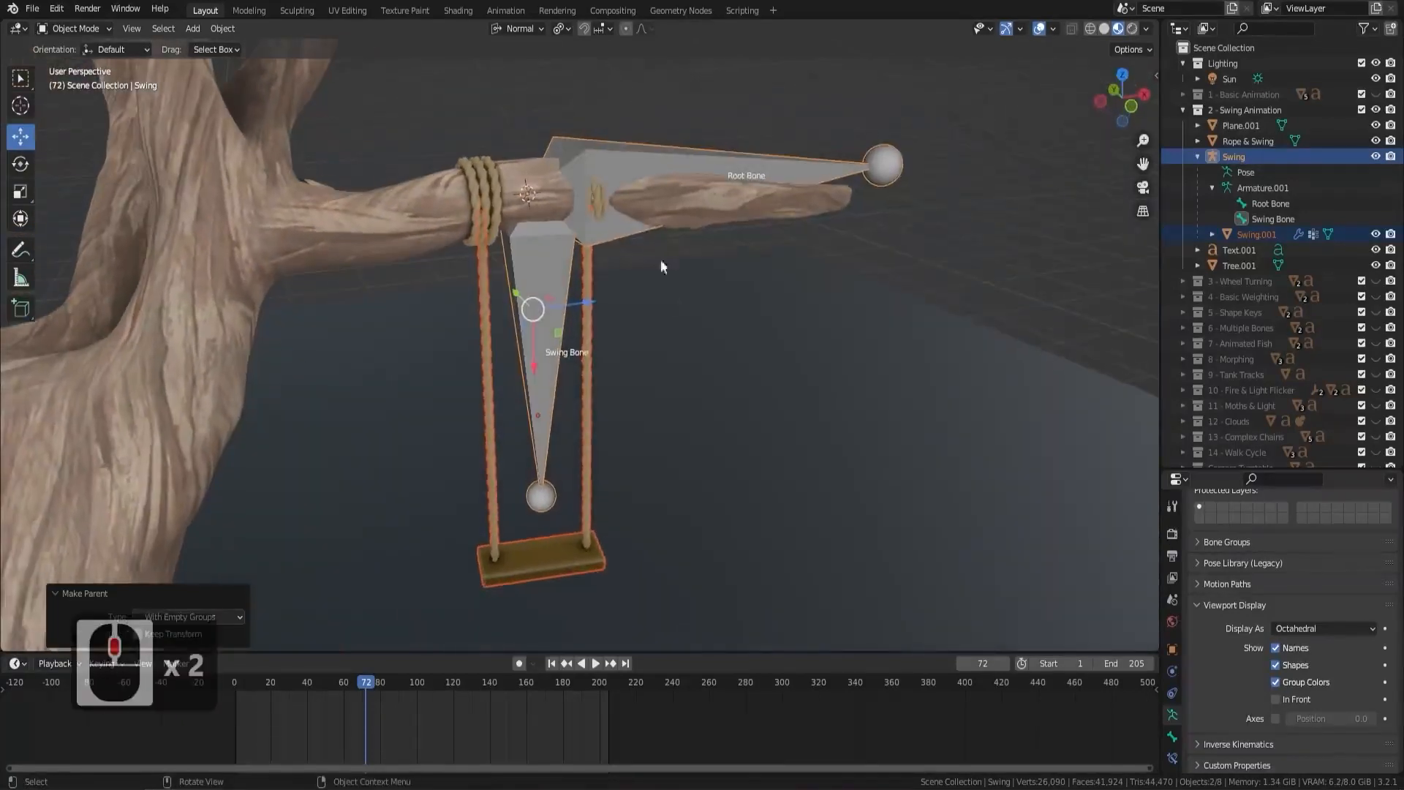
left_click(591, 401)
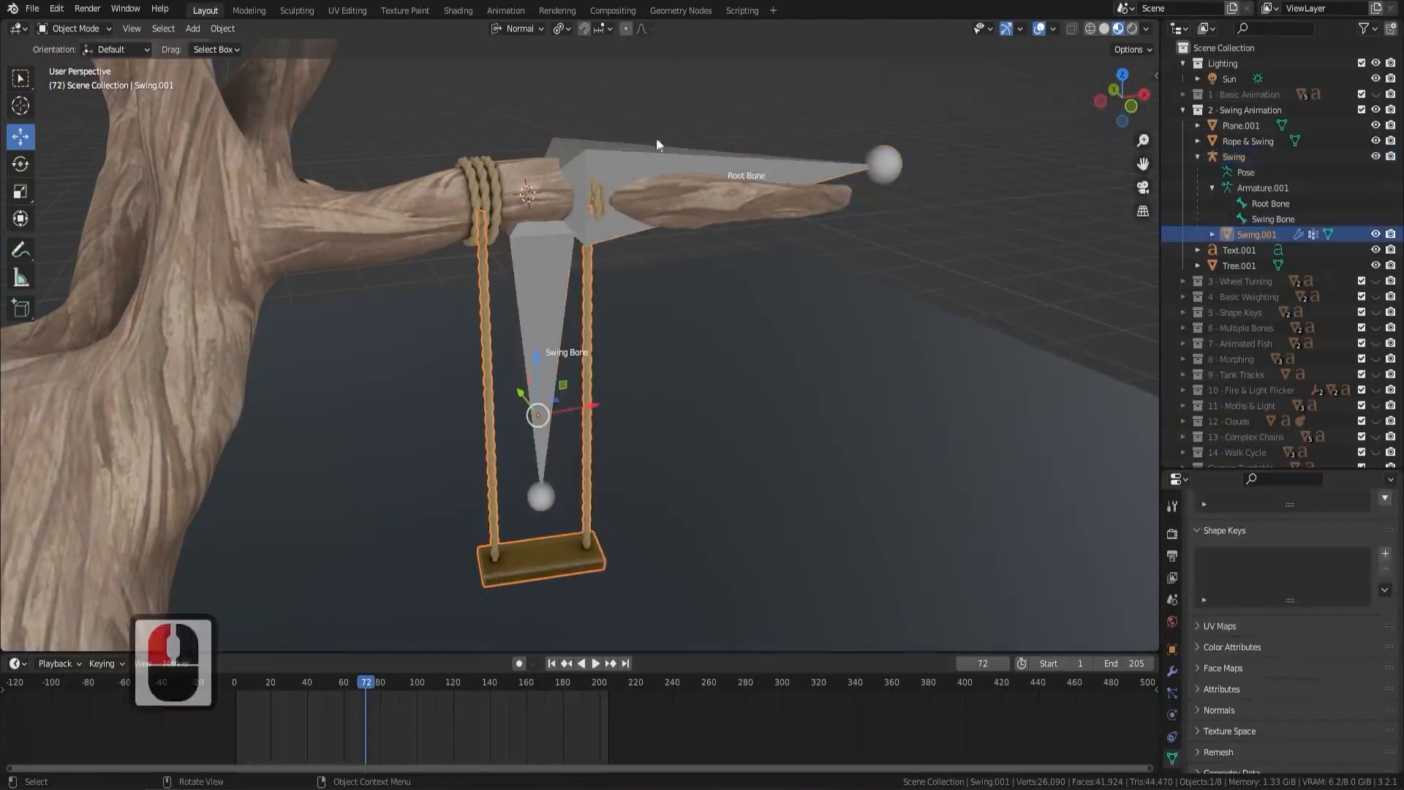
left_click(1172, 670)
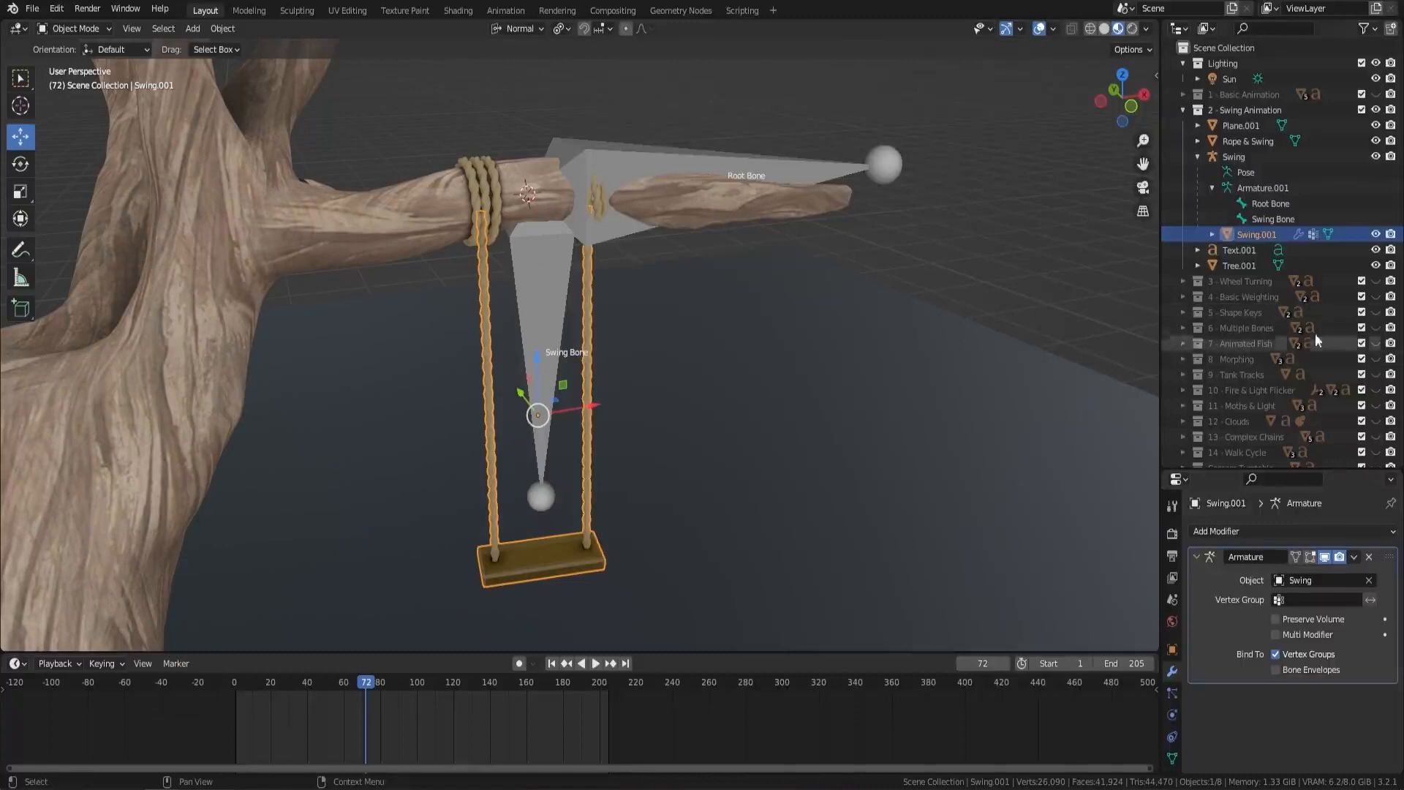
Collapse the Lighting and 2 - Swing Animation collections and show the swing mesh's vertex groups in an enlarged properties editor
left_click(1182, 110)
left_click(1182, 63)
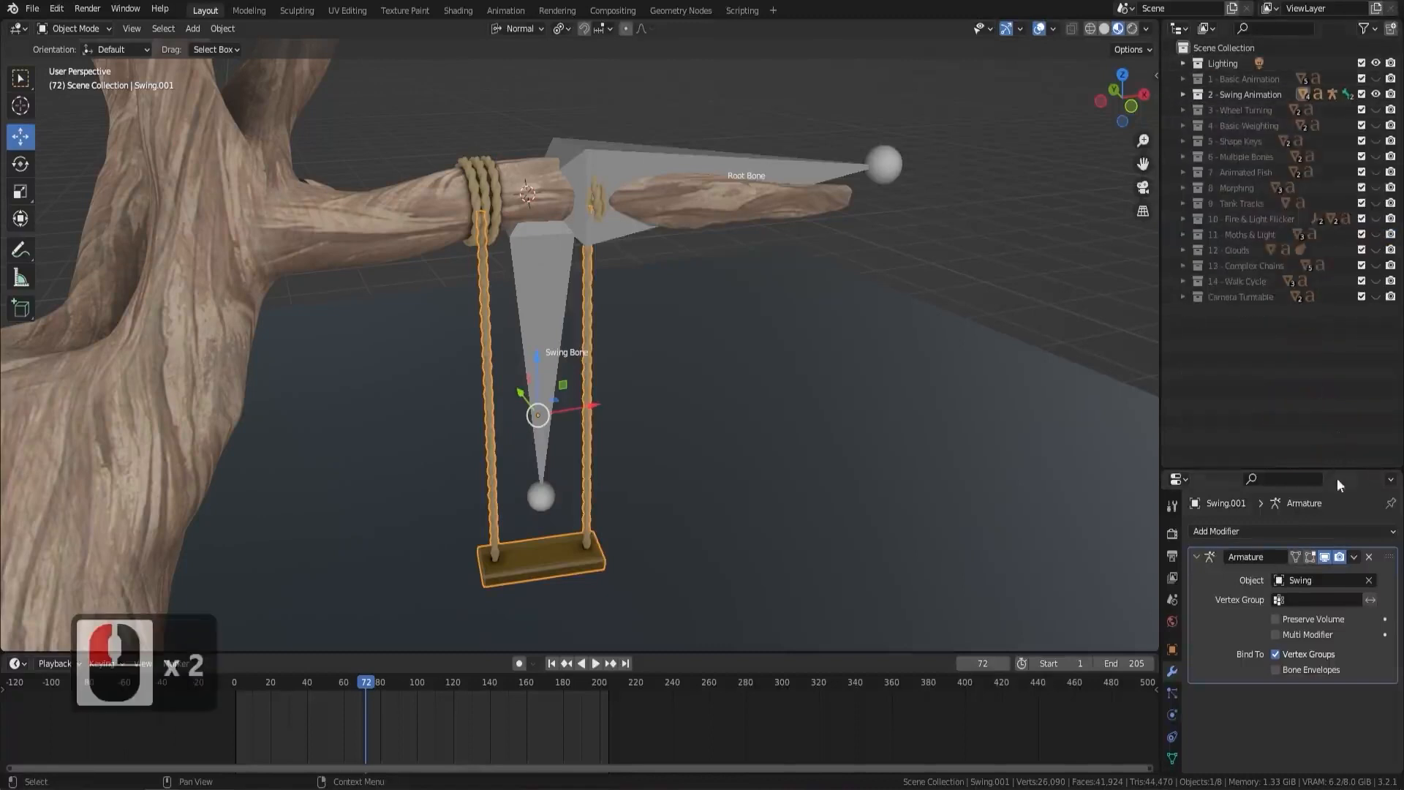
left_click_drag(1340, 472, 1341, 316)
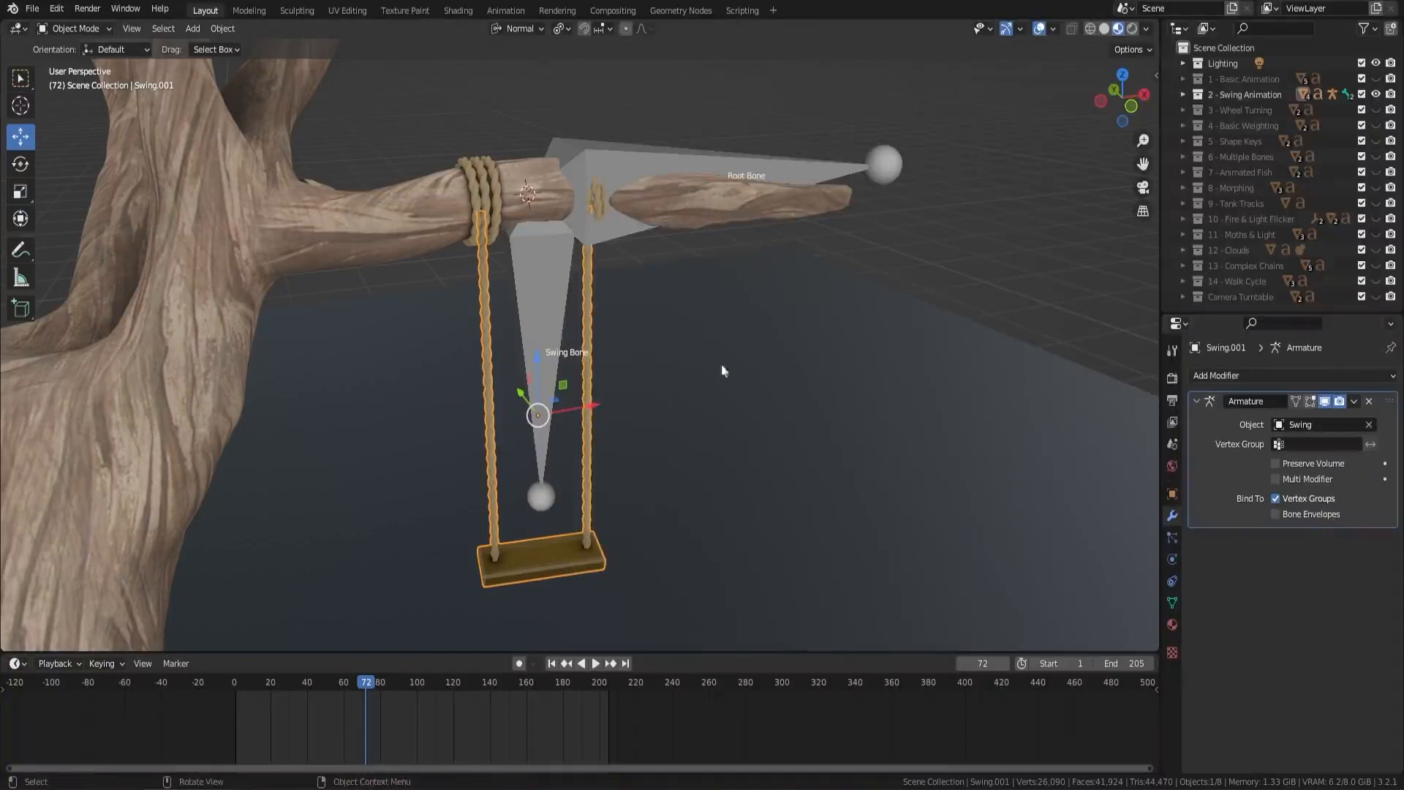
left_click(1173, 602)
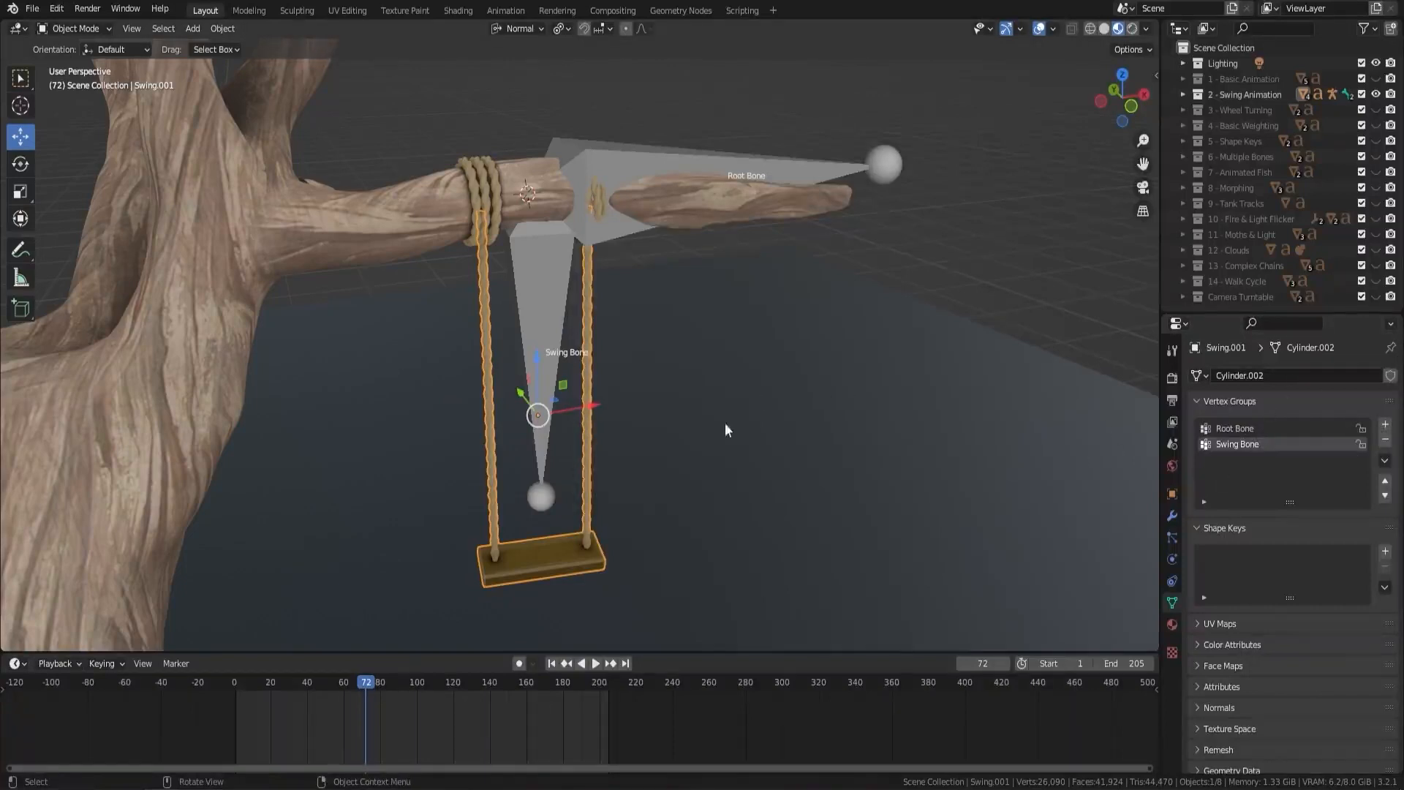
Select the swing armature and switch it to Pose Mode
middle_click_drag(692, 281, 698, 261)
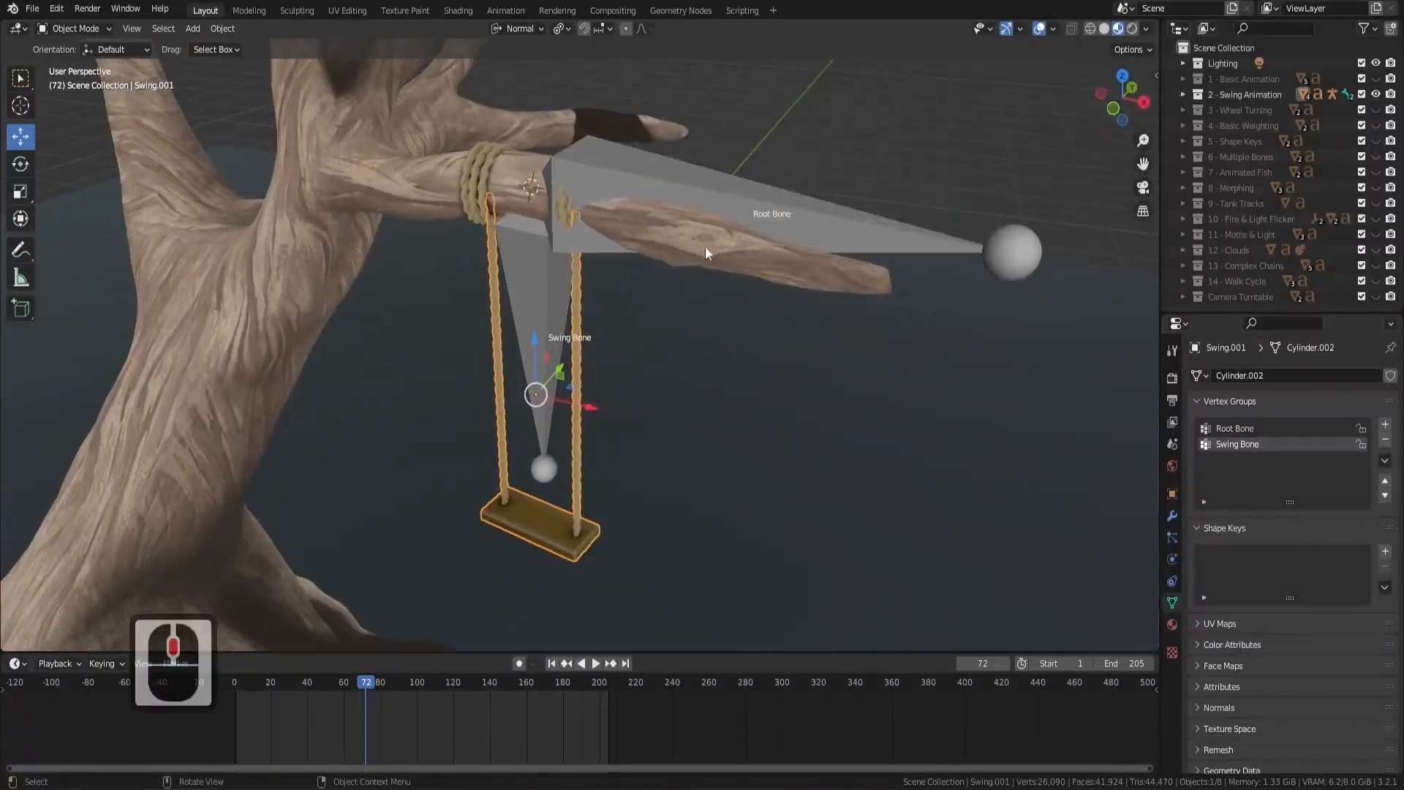
left_click(732, 199)
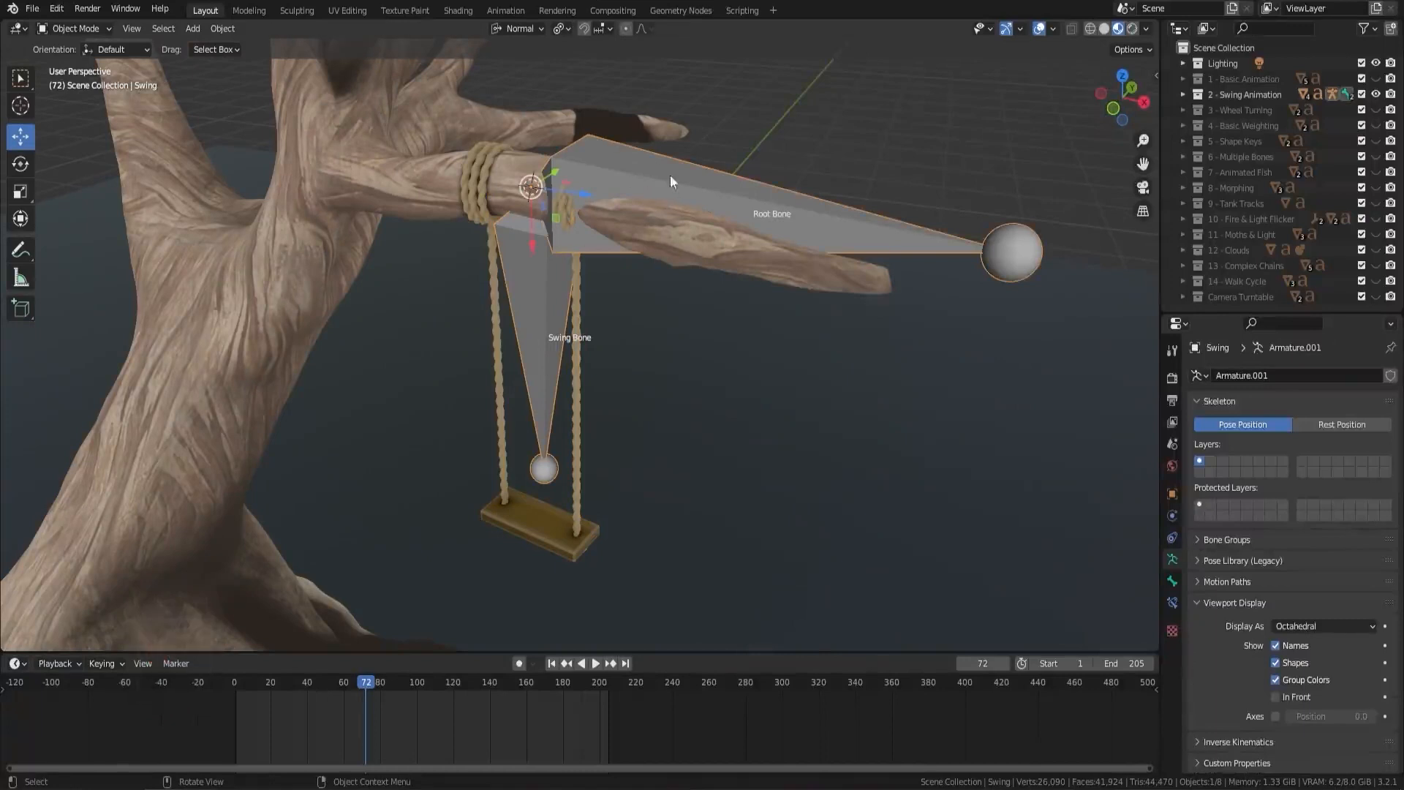
left_click(84, 28)
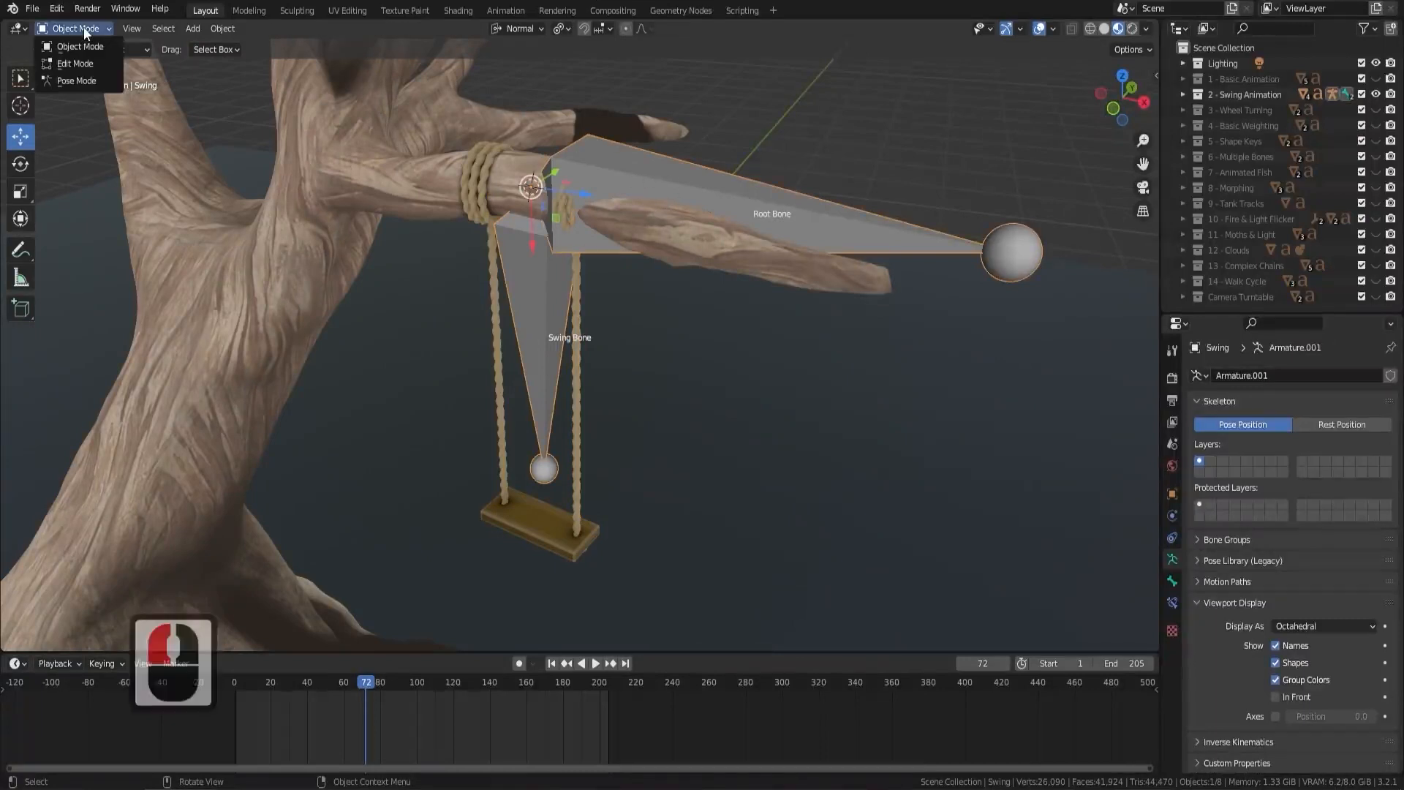
left_click(82, 79)
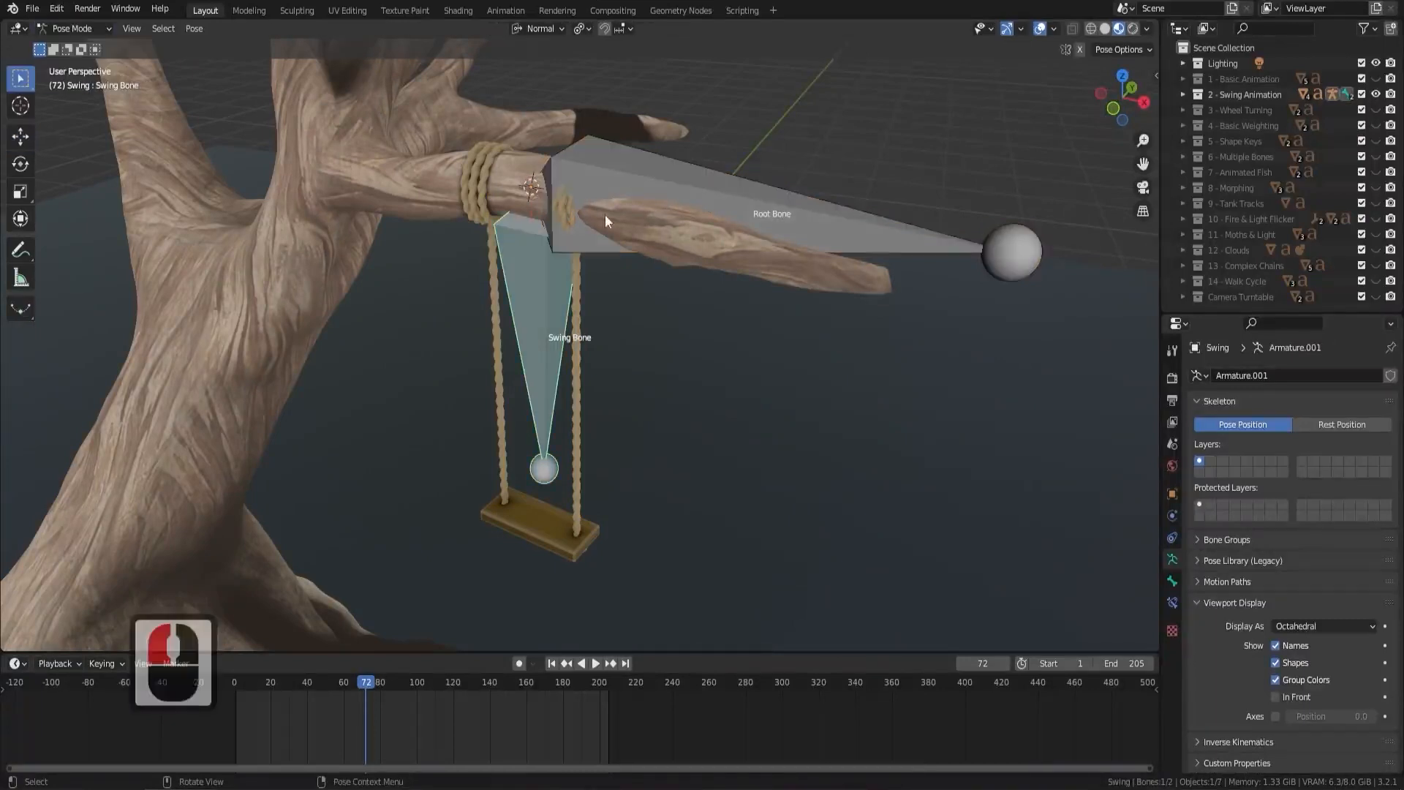
Try moving Swing Bone and Root Bone in turn to test whether the swing mesh follows, cancelling each move
left_click(573, 313)
key("g")
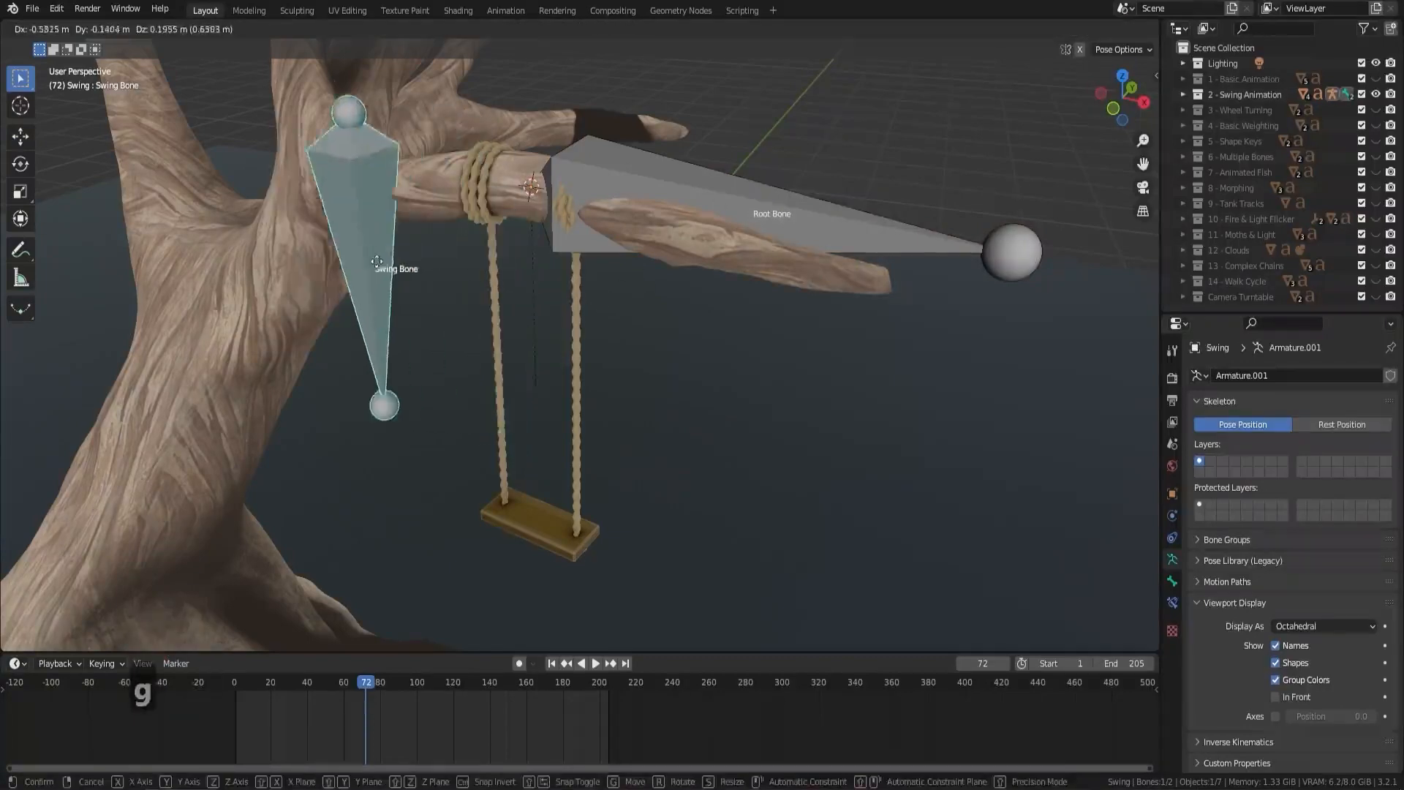
right_click(537, 391)
left_click(731, 183)
key("g")
right_click(689, 383)
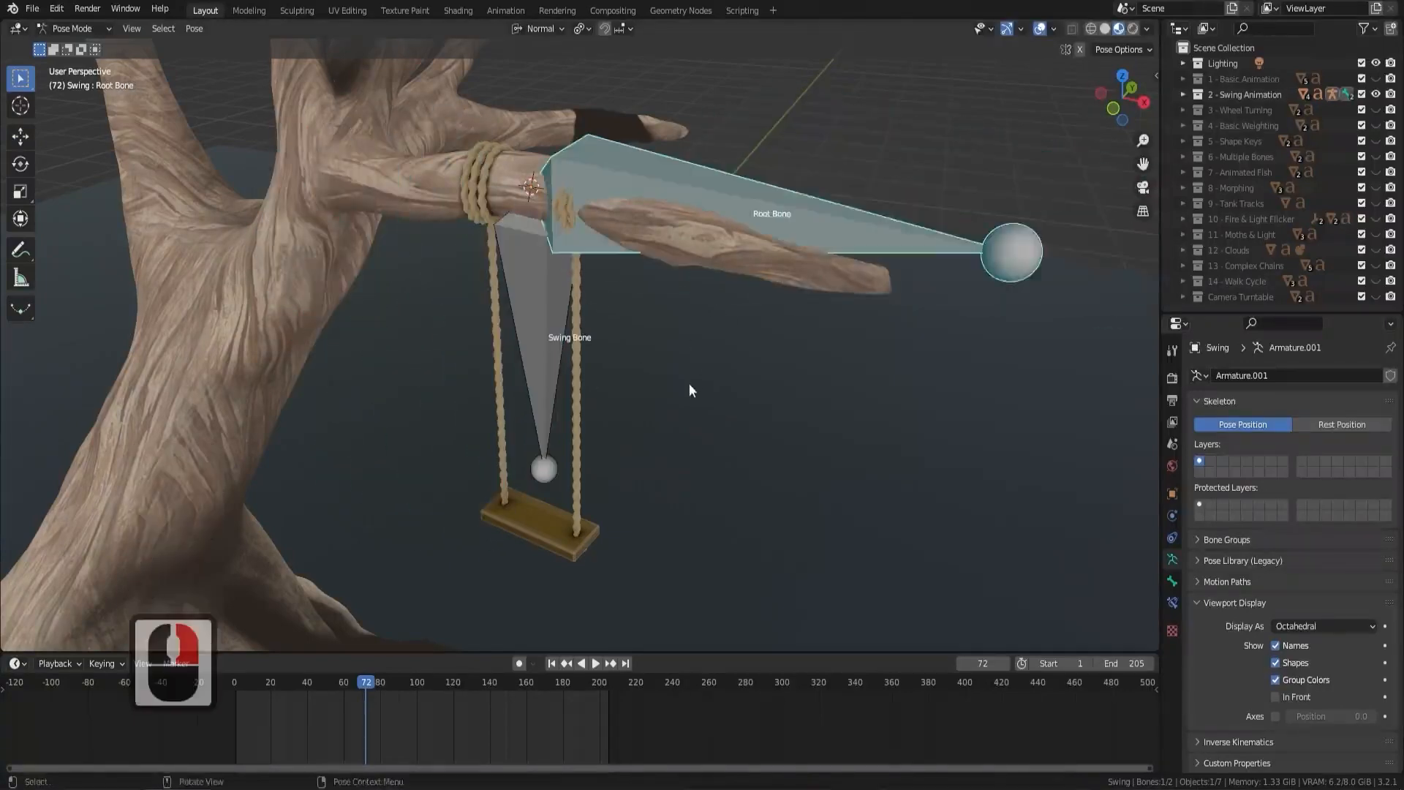
middle_click_drag(688, 383, 604, 354)
left_click(603, 353)
key("g")
right_click(787, 450)
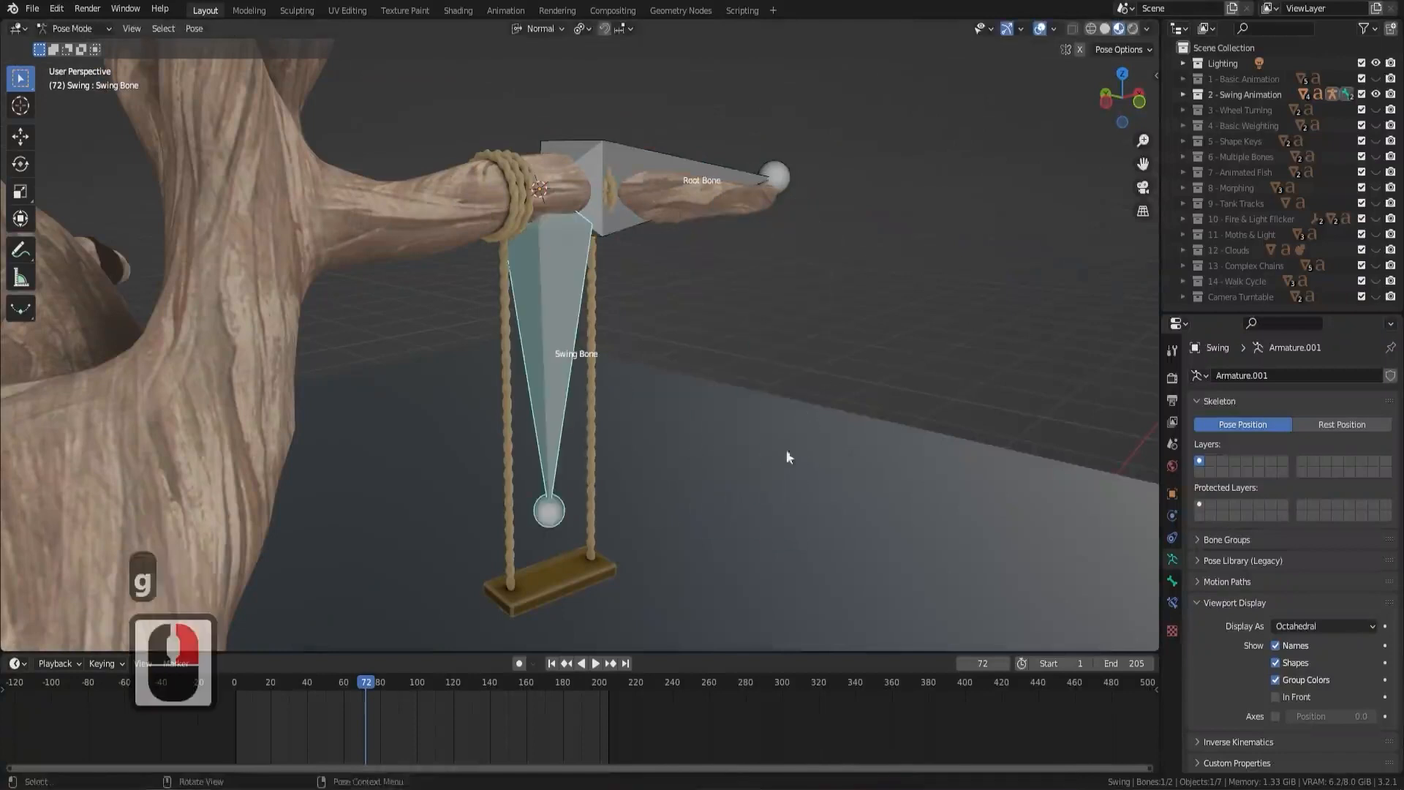
middle_click_drag(787, 450, 411, 147)
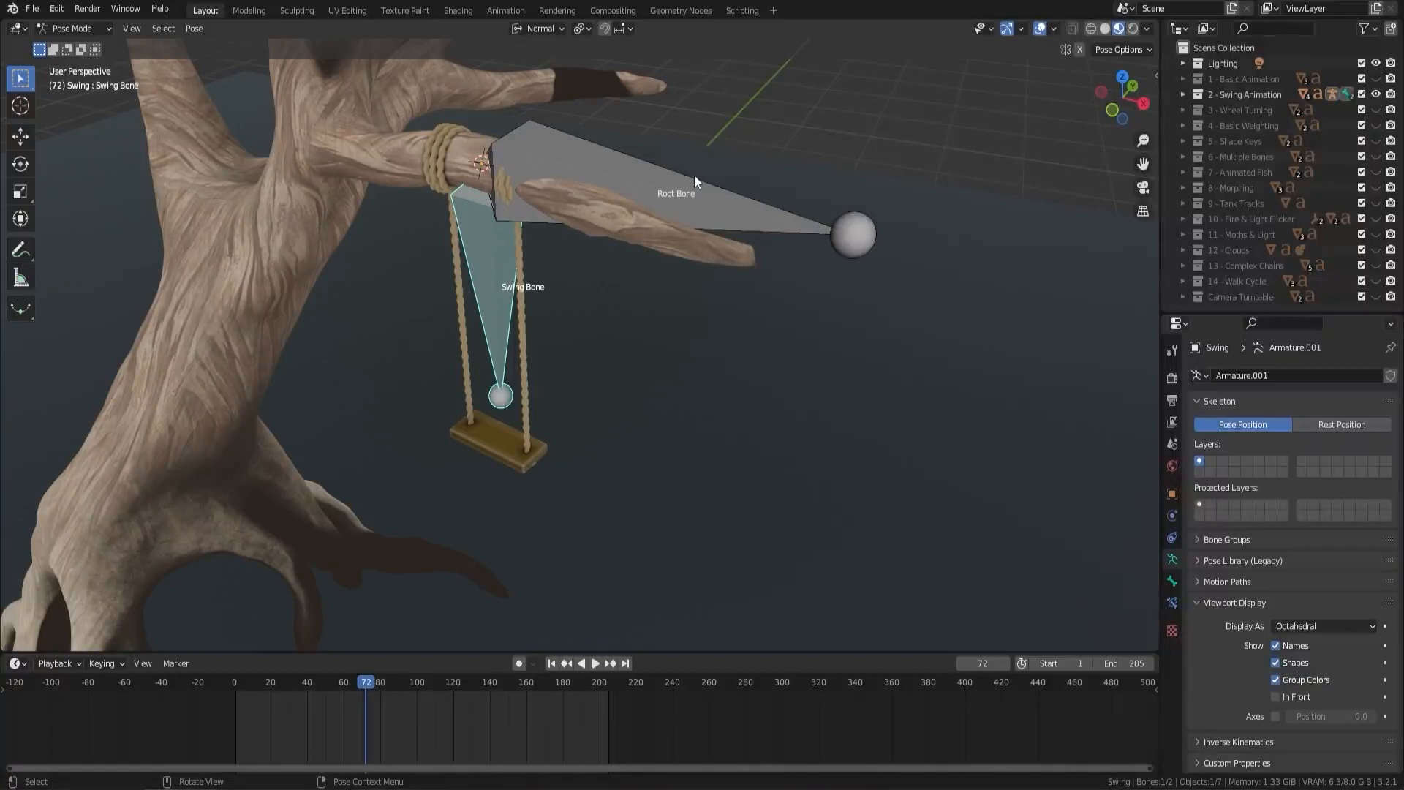
Return the armature to Object Mode and open the rope-and-seat swing mesh in Edit Mode
left_click(95, 28)
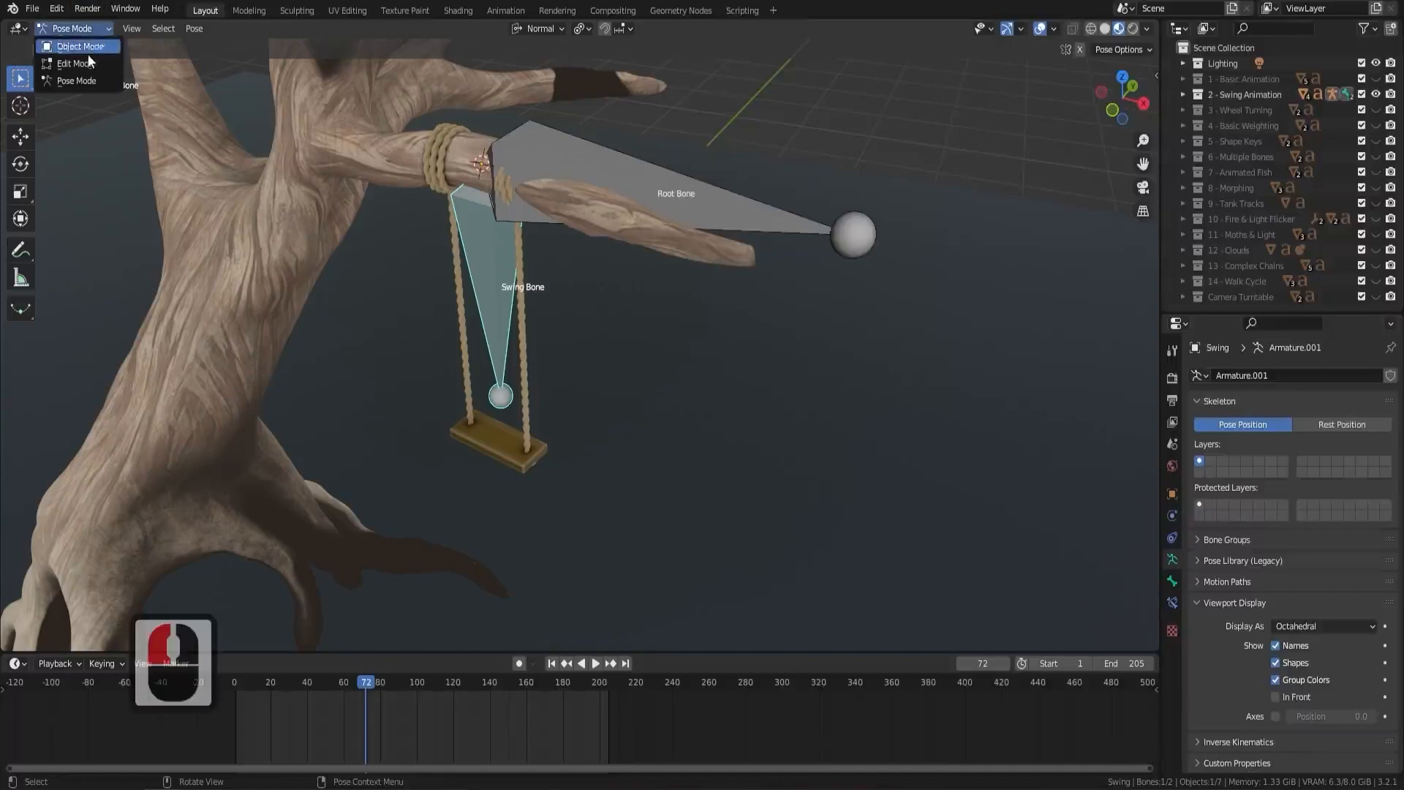
left_click(70, 40)
middle_click_drag(438, 183, 564, 325)
scroll(618, 269, "up", 2)
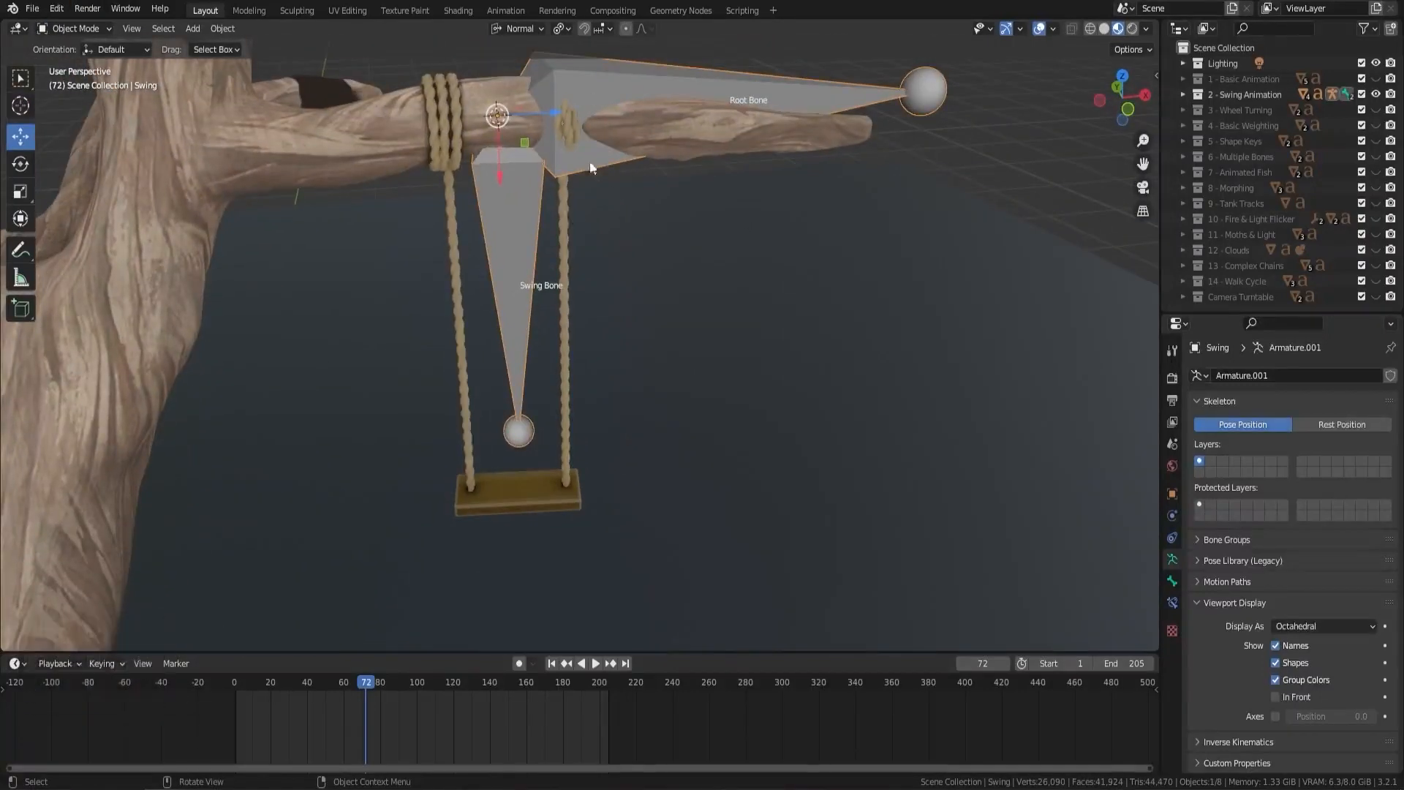
left_click(565, 217)
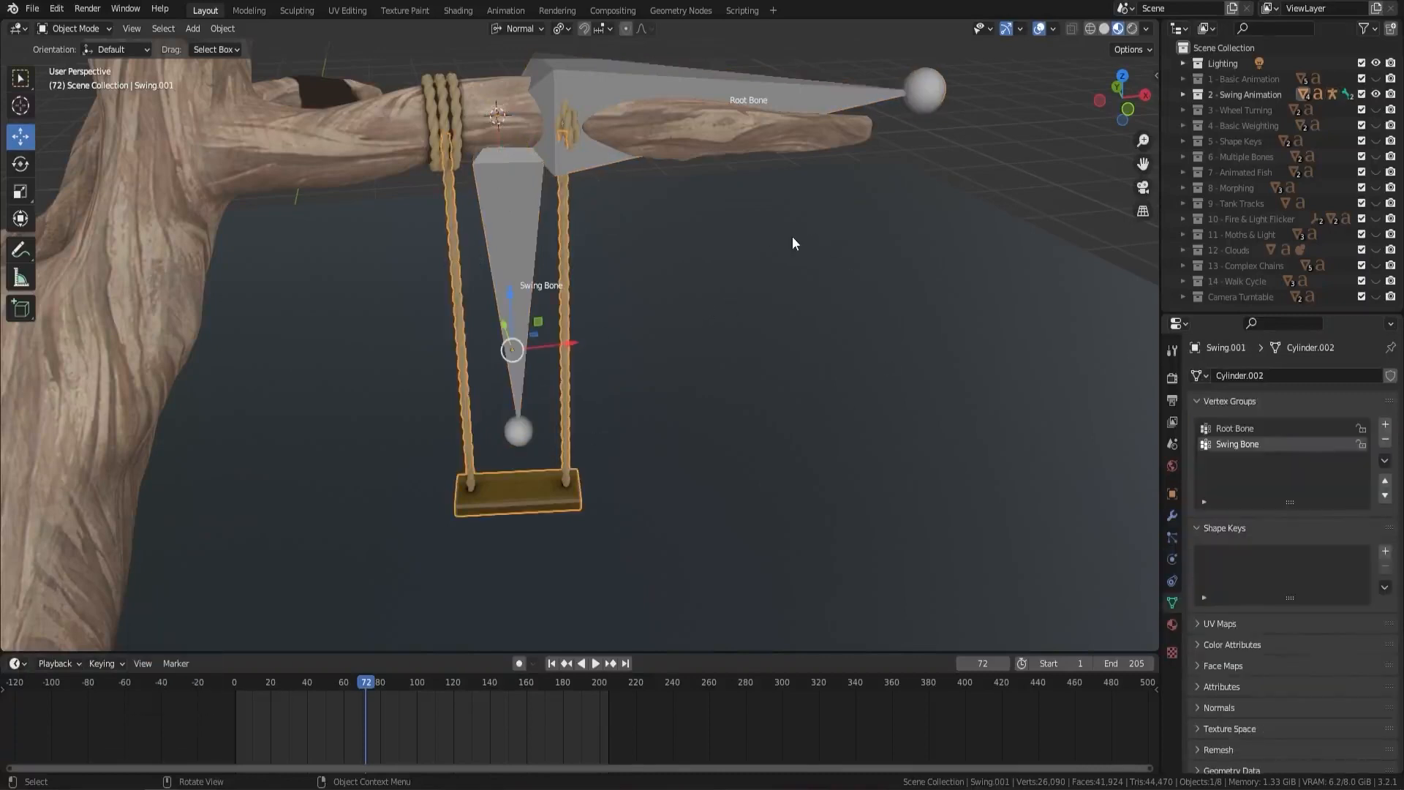
key("Tab")
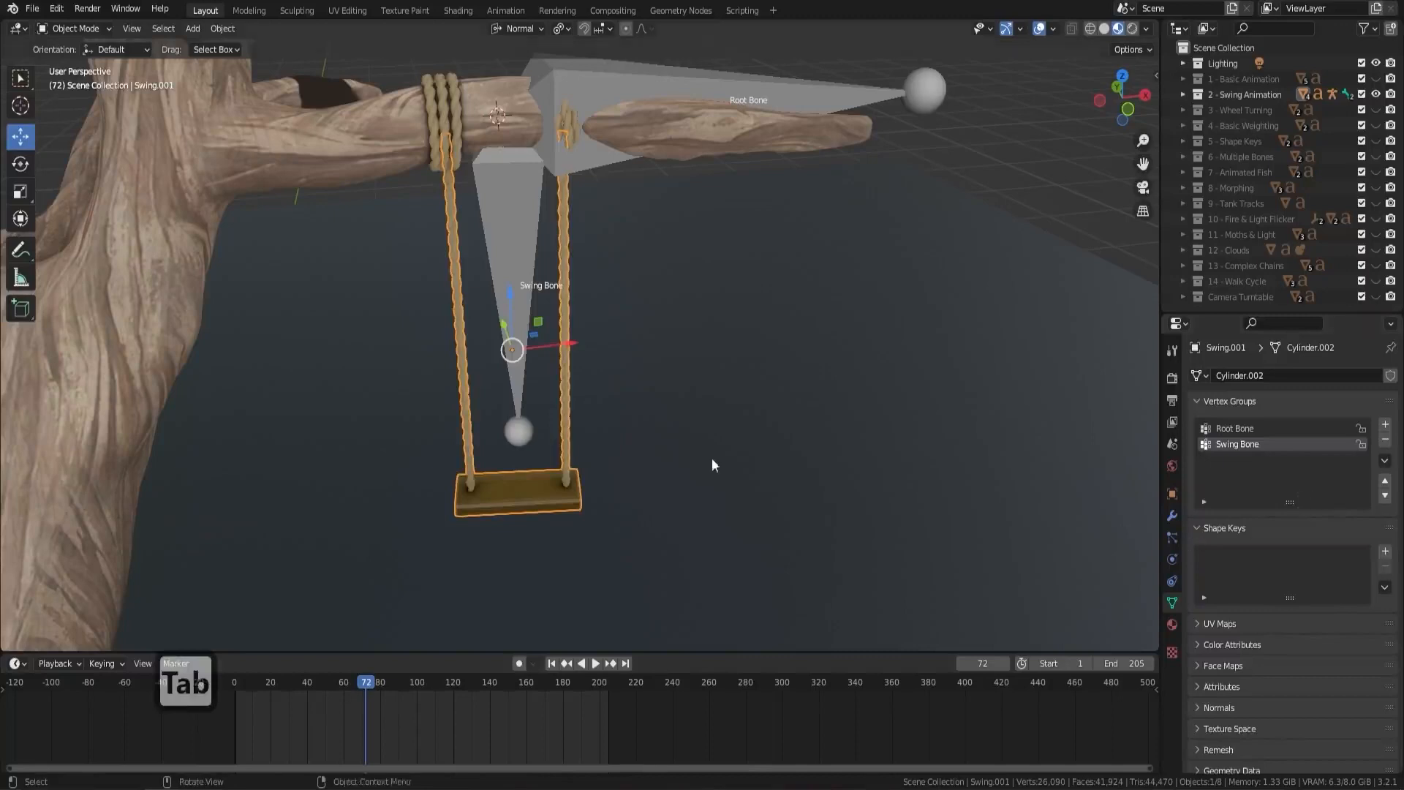
key("Tab")
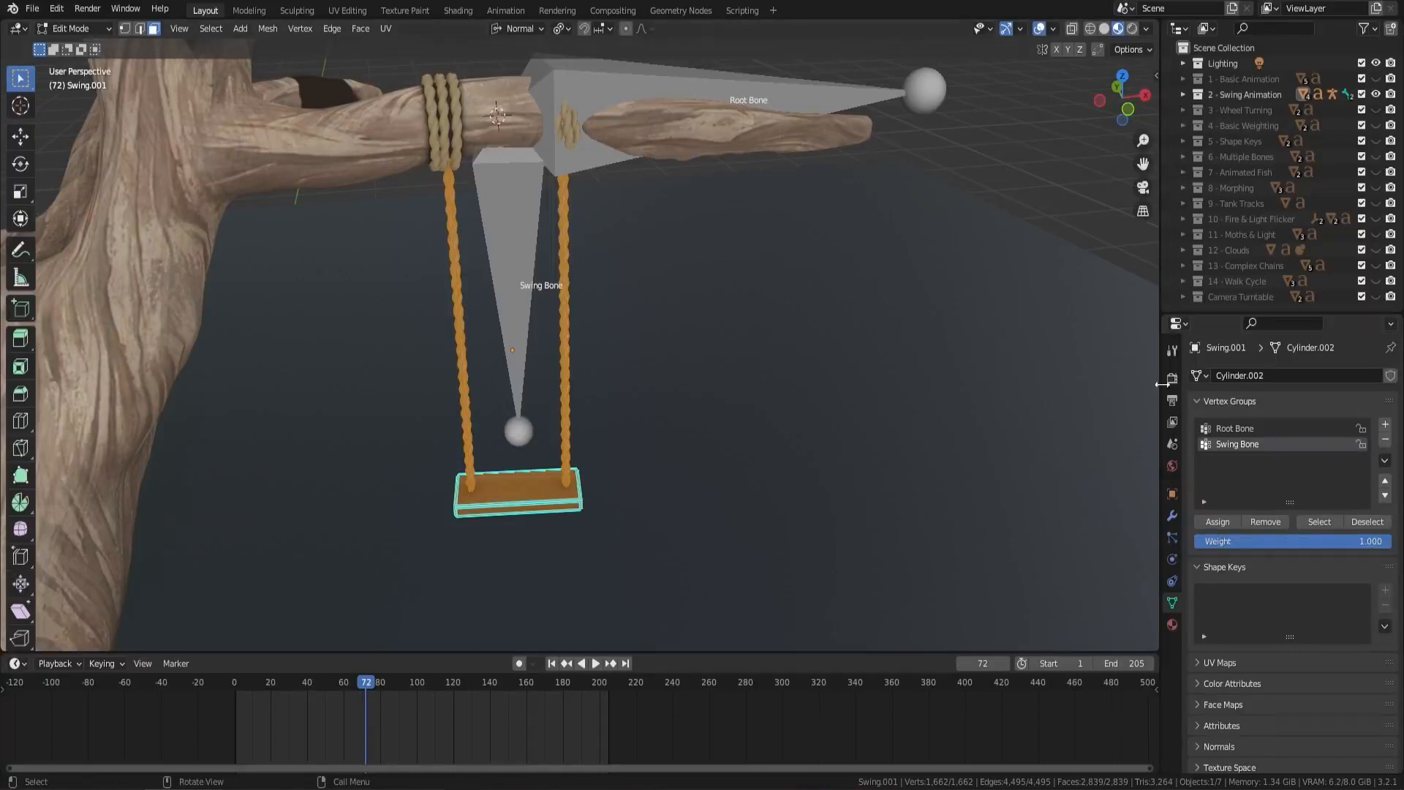
Remove all swing mesh vertices from the Root Bone vertex group and assign them to Swing Bone with a weight of 1.000
left_click(1243, 428)
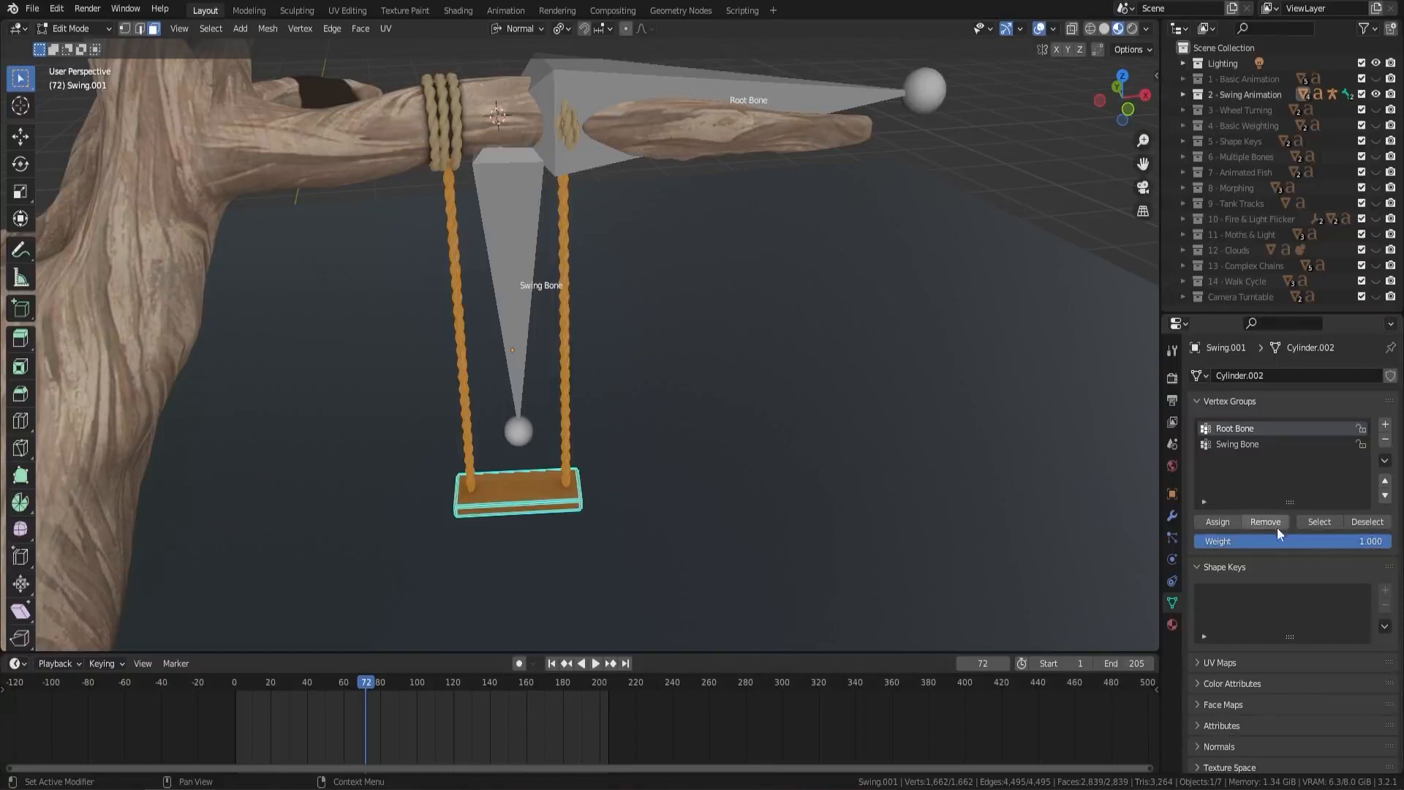
left_click(1275, 521)
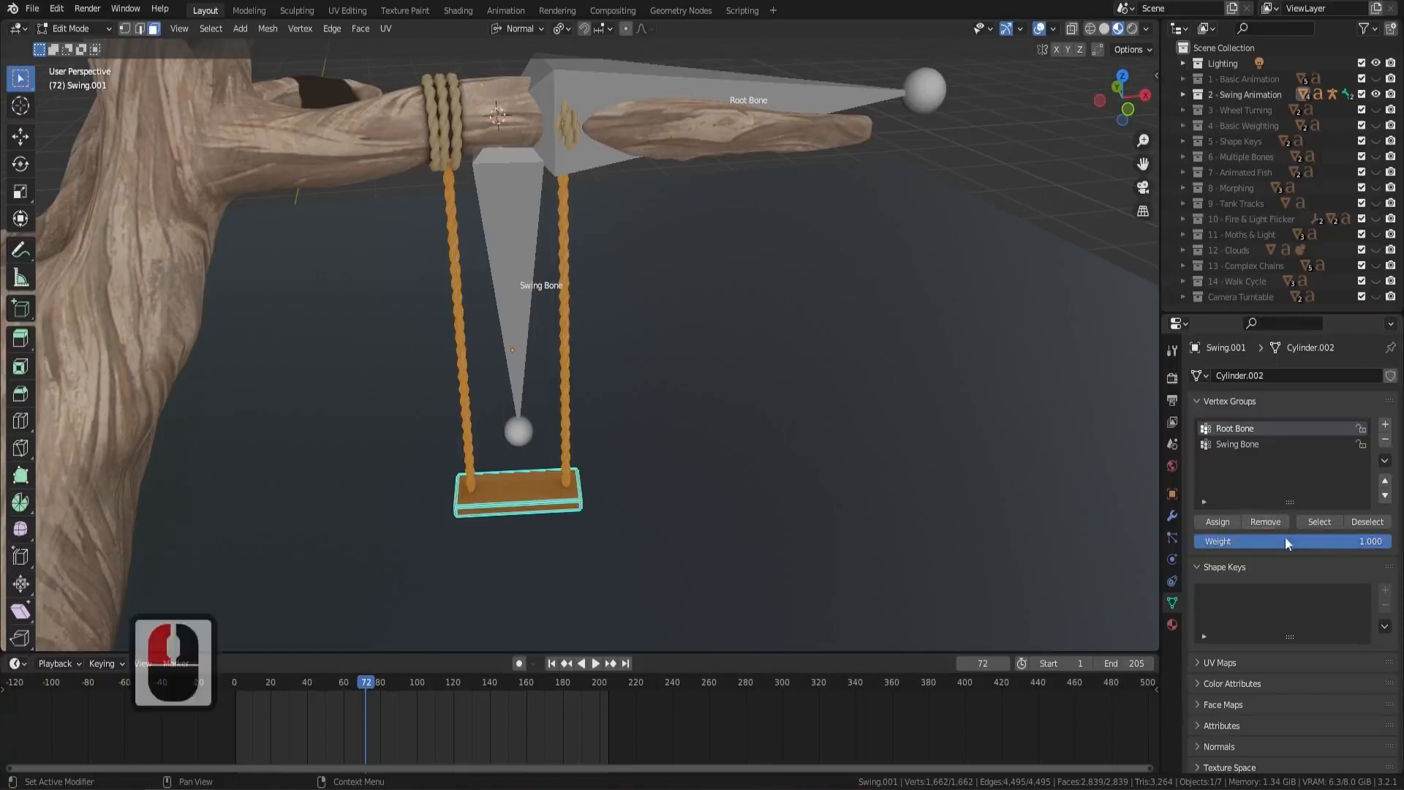
left_click(1243, 445)
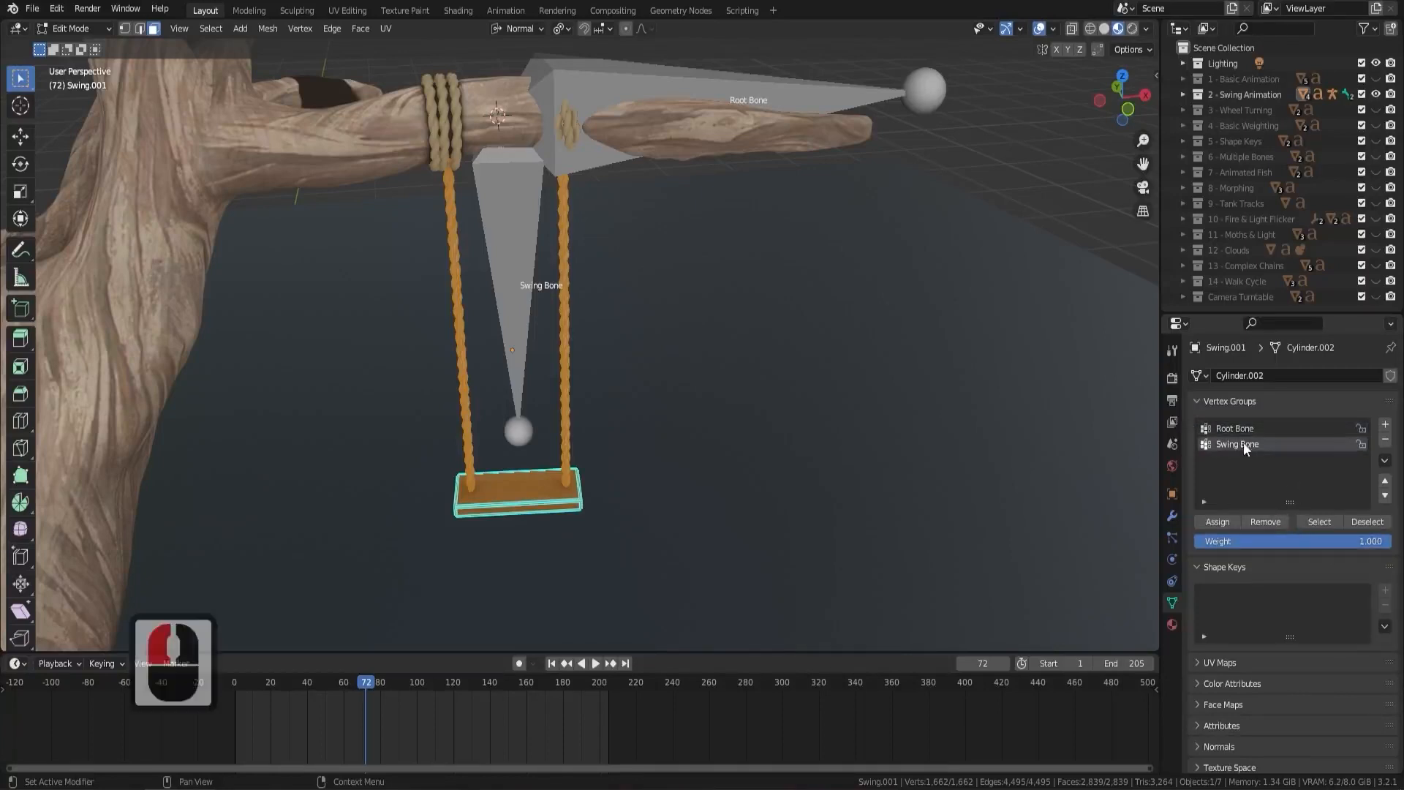
left_click(1221, 525)
Switch the swing mesh to Weight Paint and examine the weights of the Swing Bone and Root Bone groups
left_click(98, 30)
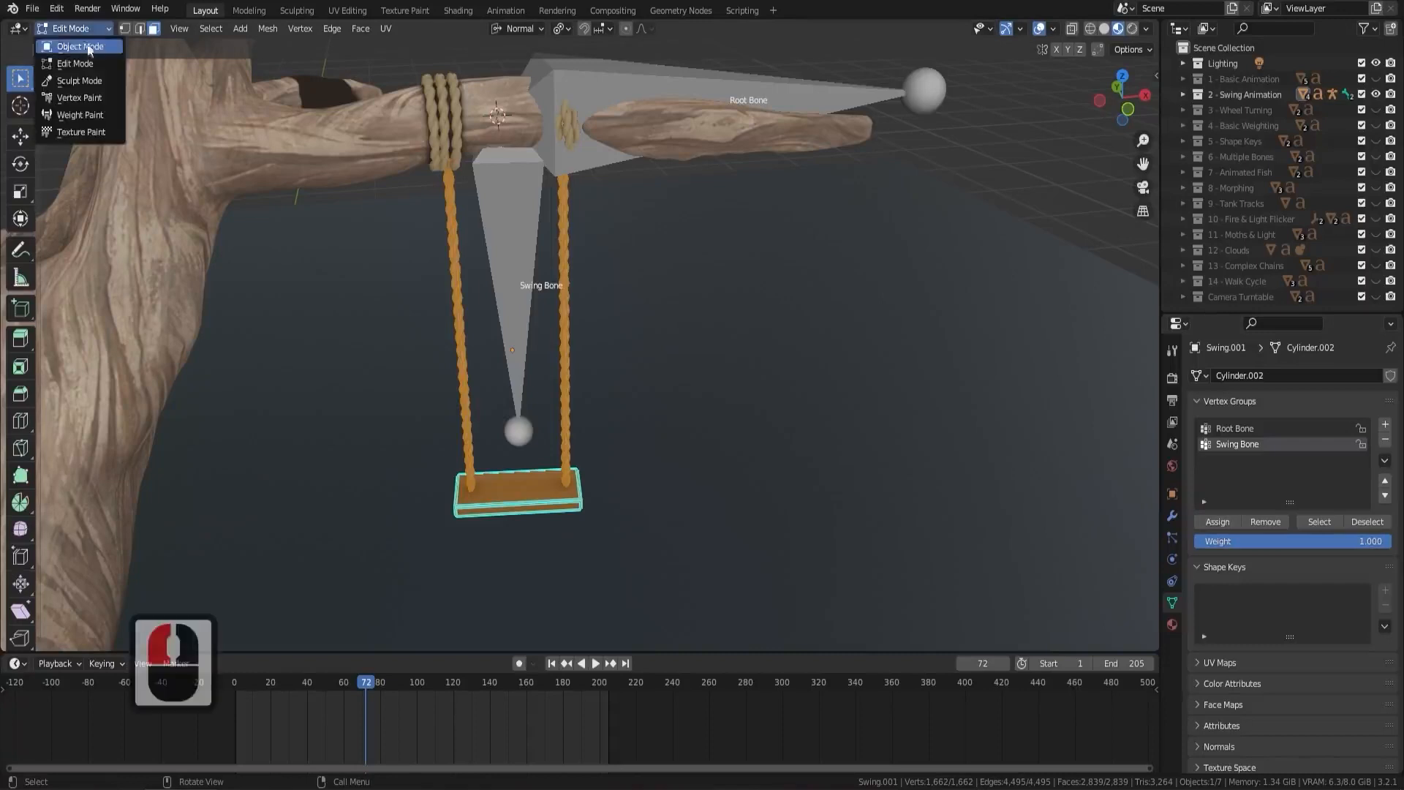
left_click(80, 115)
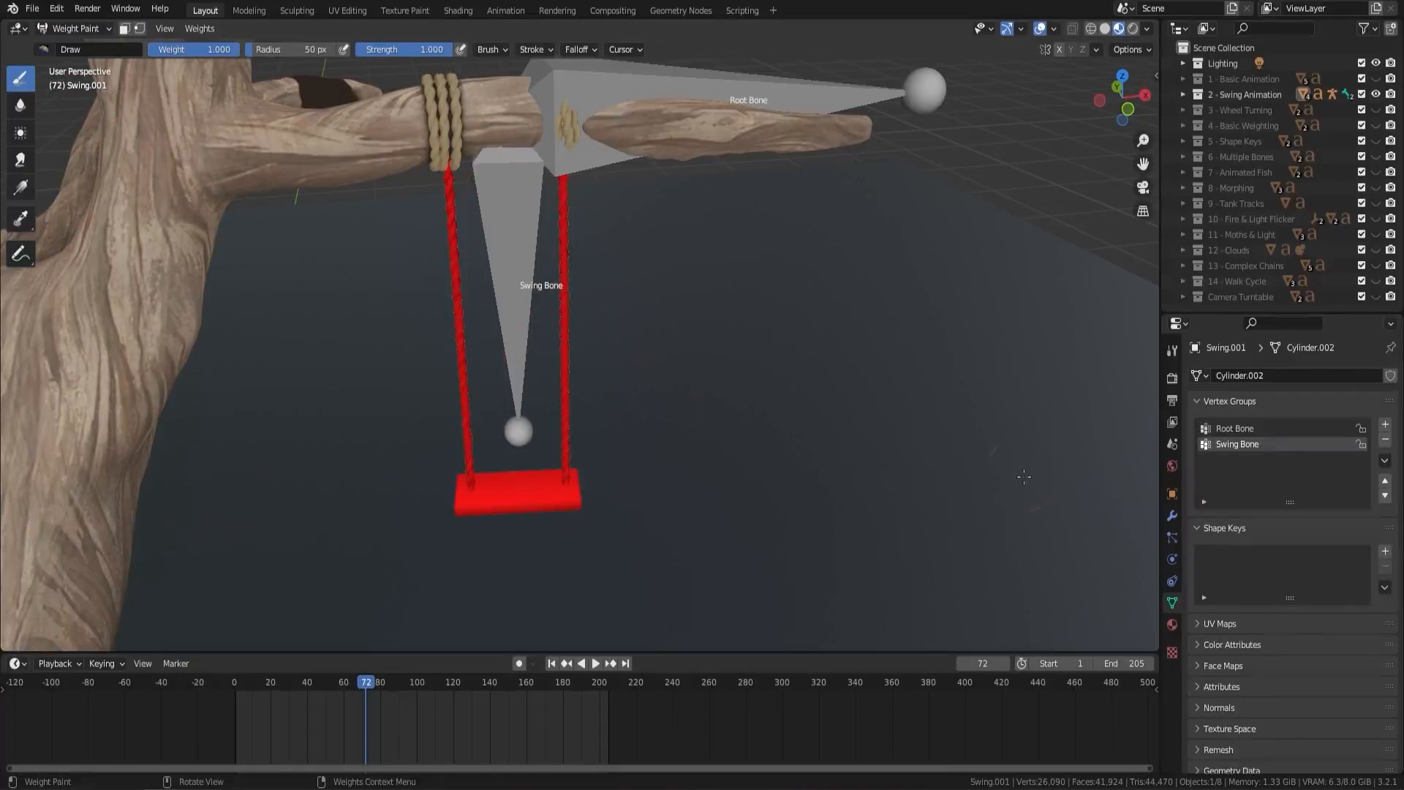
left_click(1258, 426)
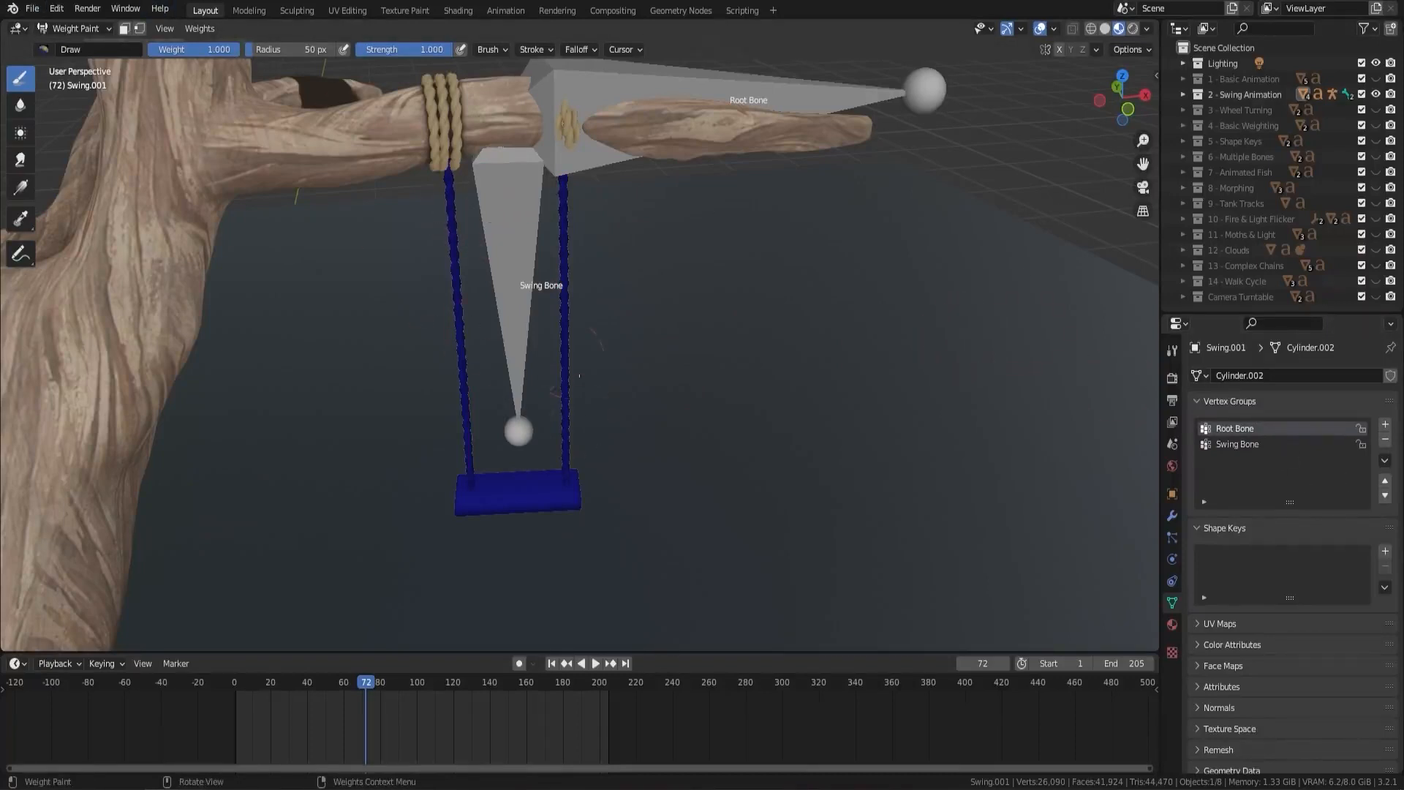
Try painting Root Bone weight onto the middle of both ropes at weight 1.000, and undo the strokes
left_click_drag(579, 375, 565, 292)
left_click(450, 387)
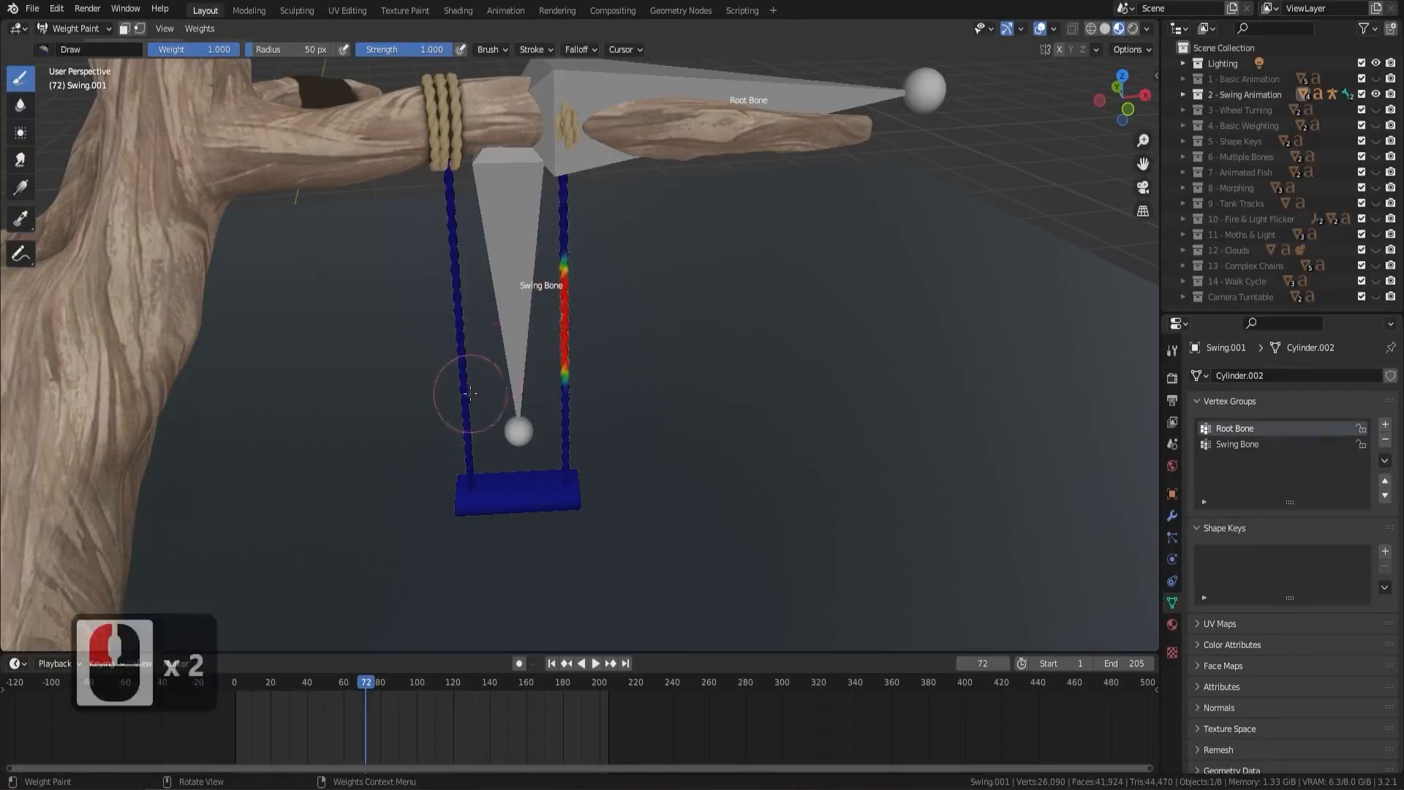
mouse_move(470, 392)
left_mouse_down()
mouse_move(448, 289)
mouse_move(439, 333)
mouse_move(461, 366)
left_mouse_up()
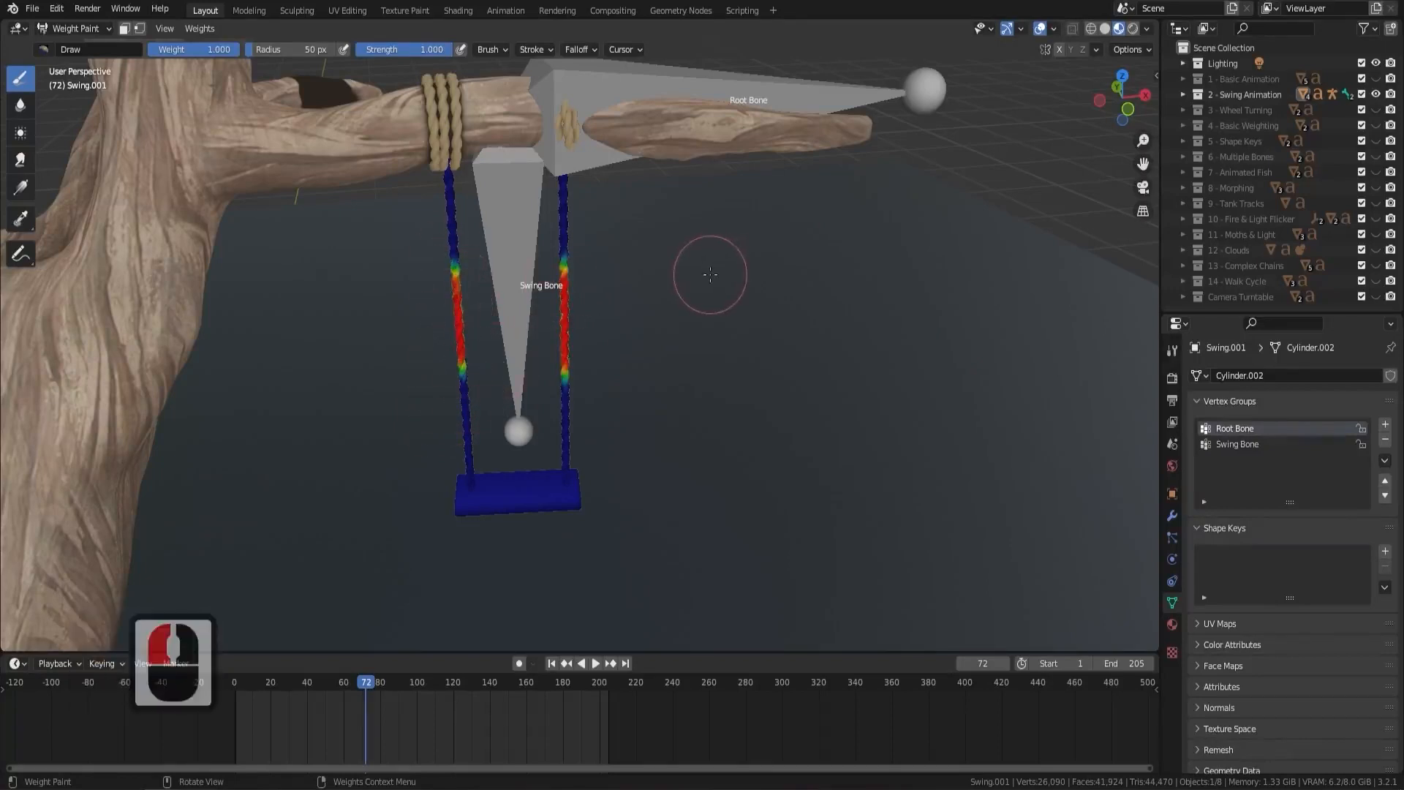
key("ctrl+z")
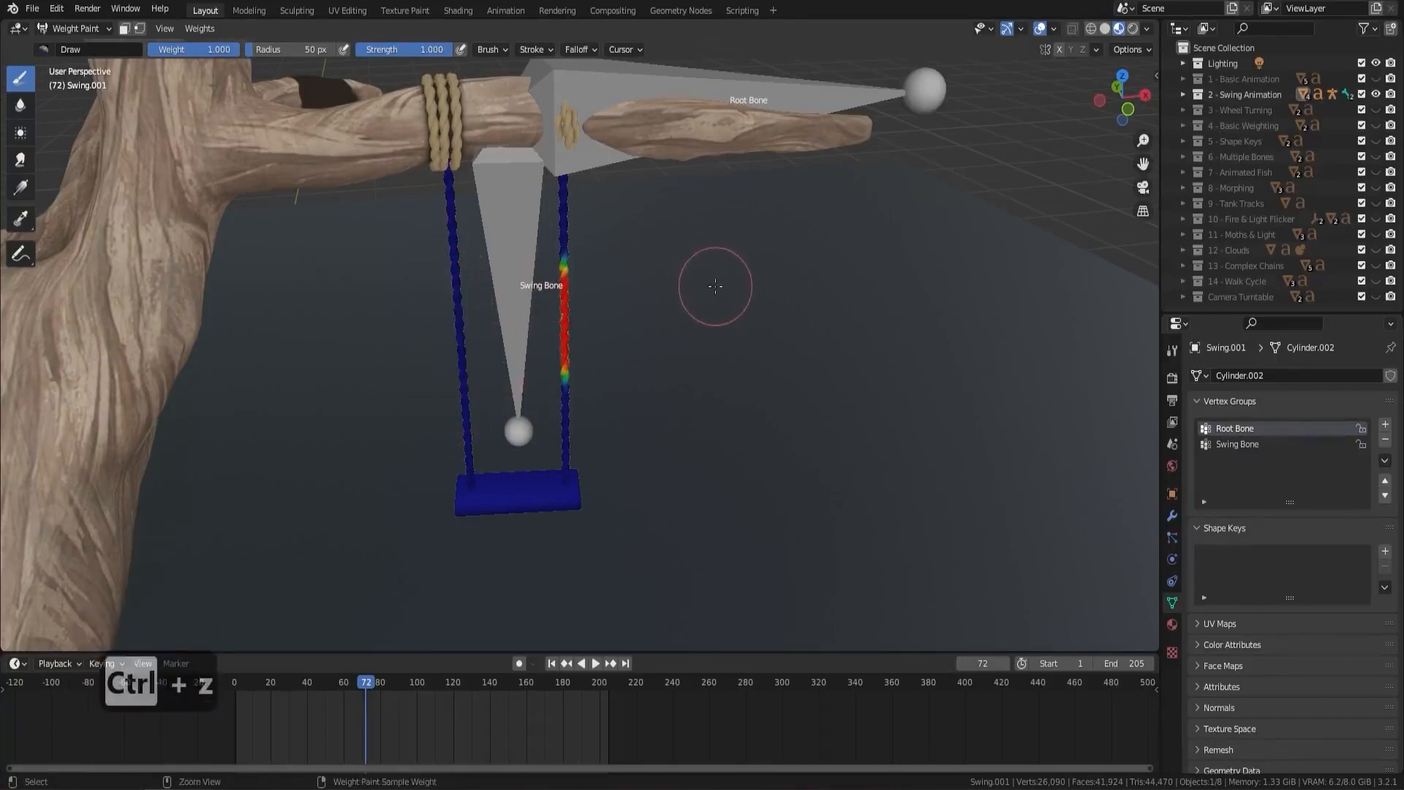
key("ctrl+z")
key("ctrl+z")
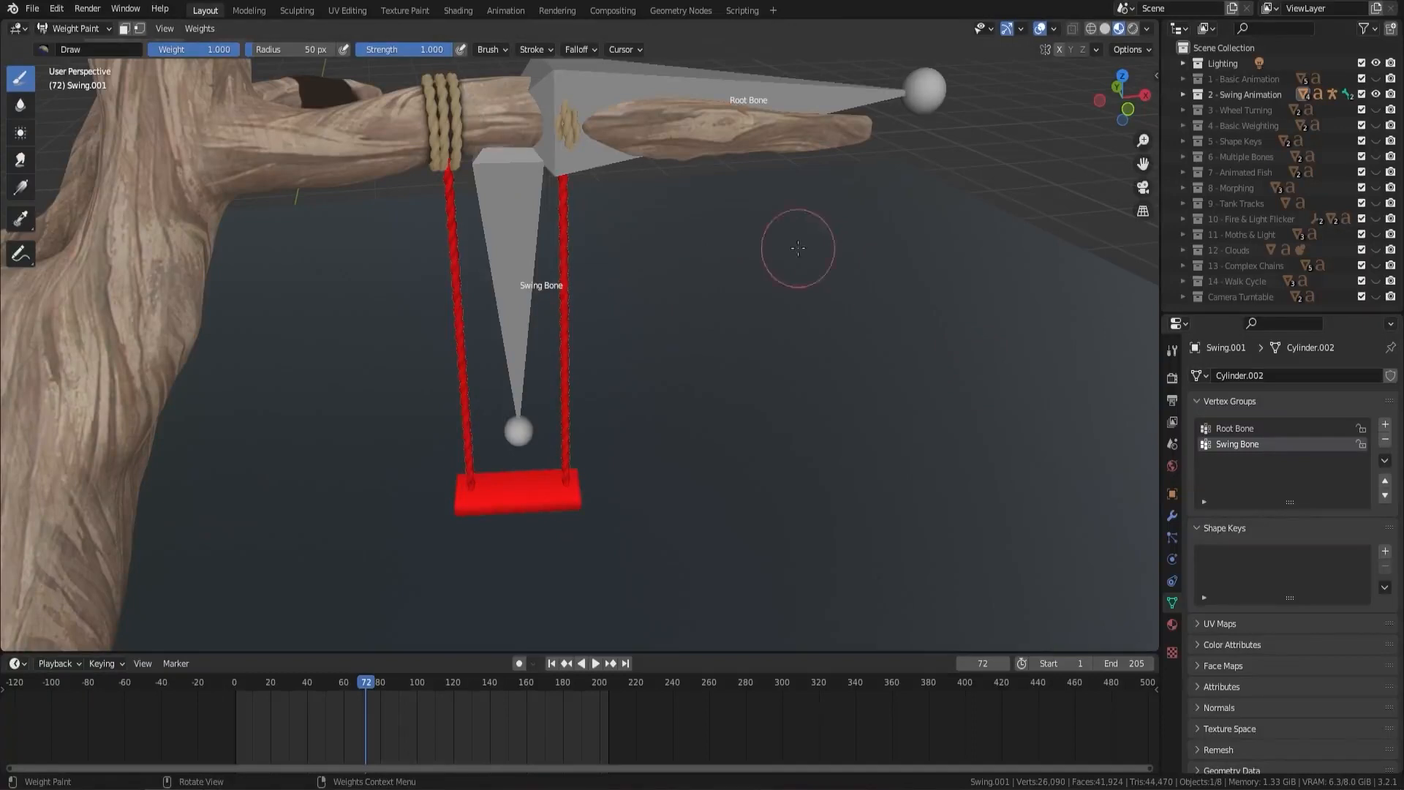
Return the swing mesh to Object Mode and put the swing armature into Pose Mode
left_click(73, 29)
left_click(80, 46)
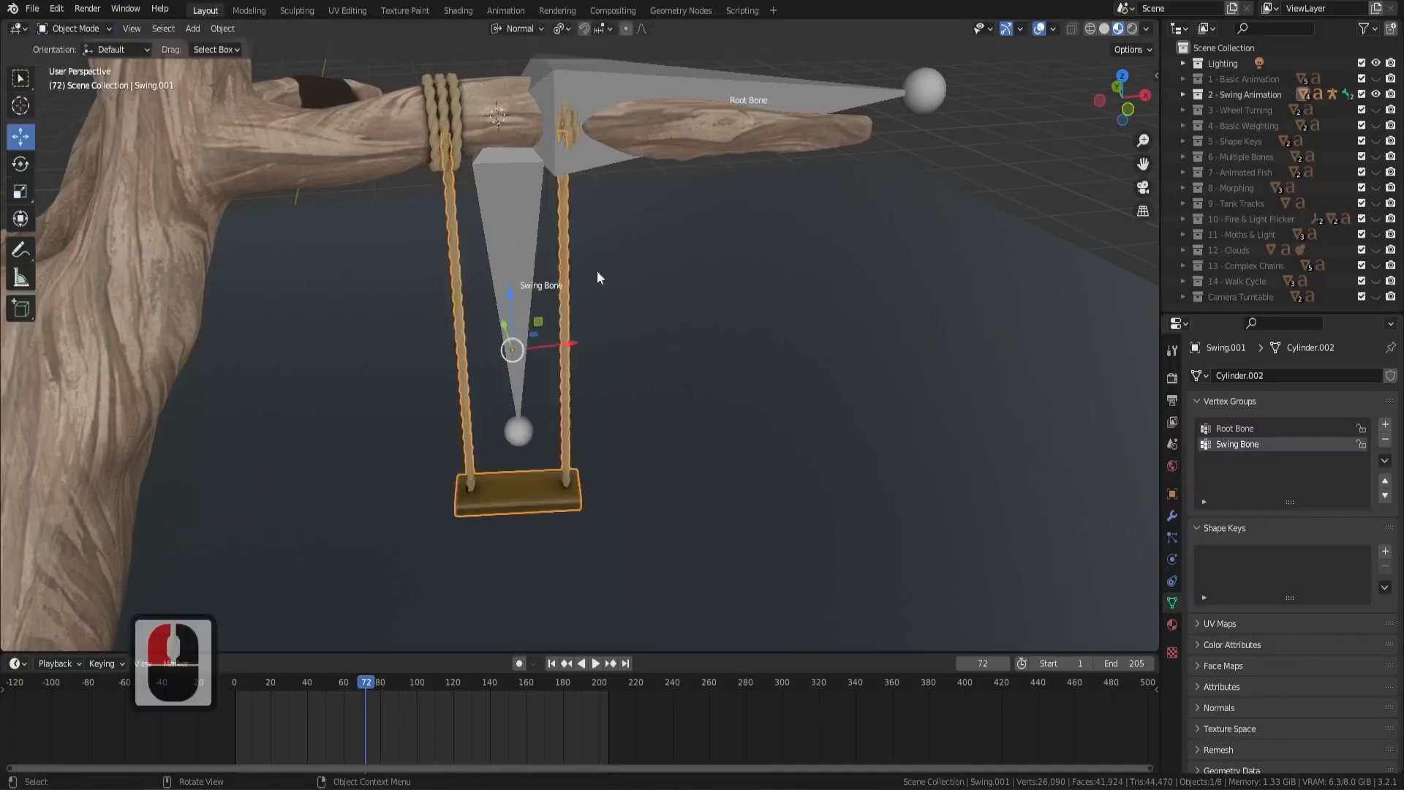
middle_click_drag(724, 333, 642, 348)
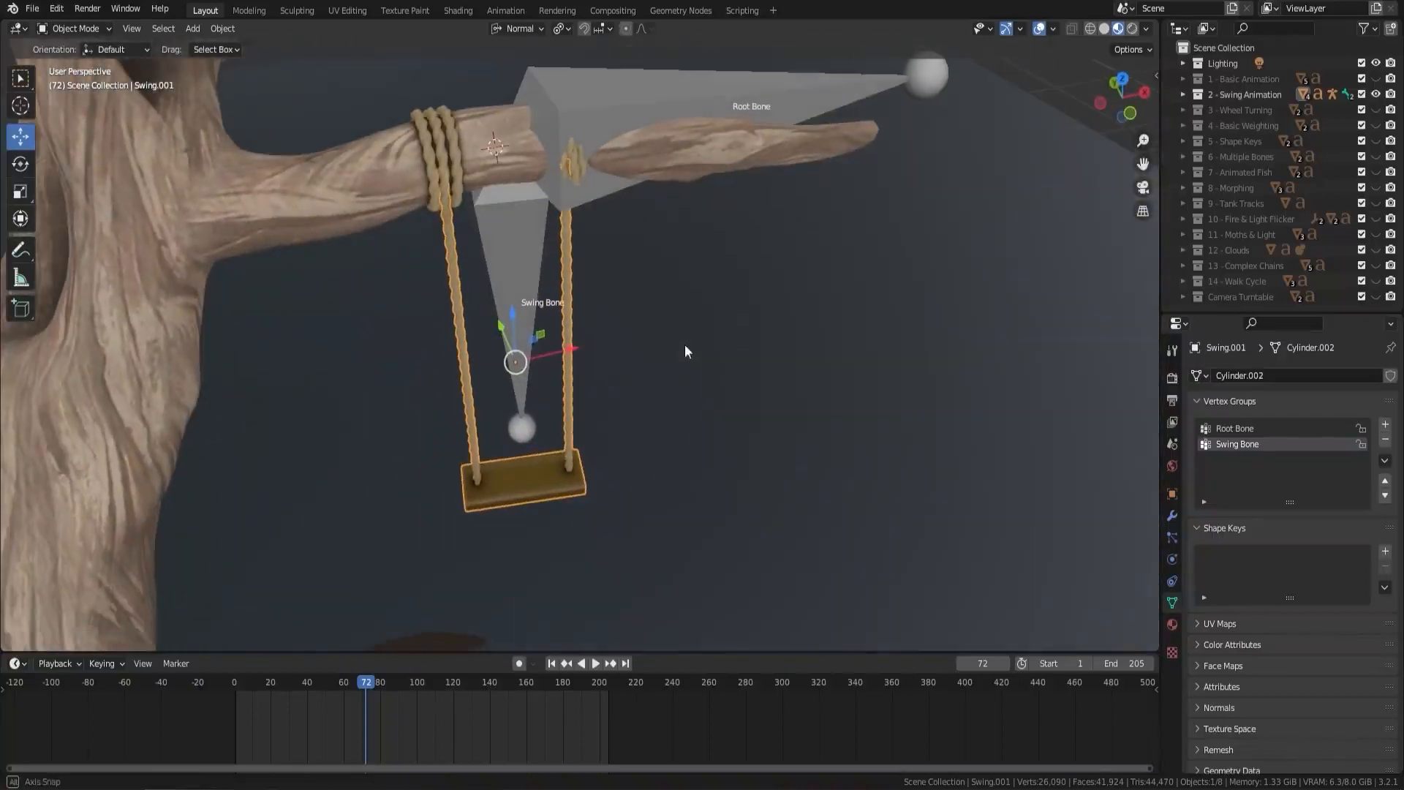
left_click(103, 30)
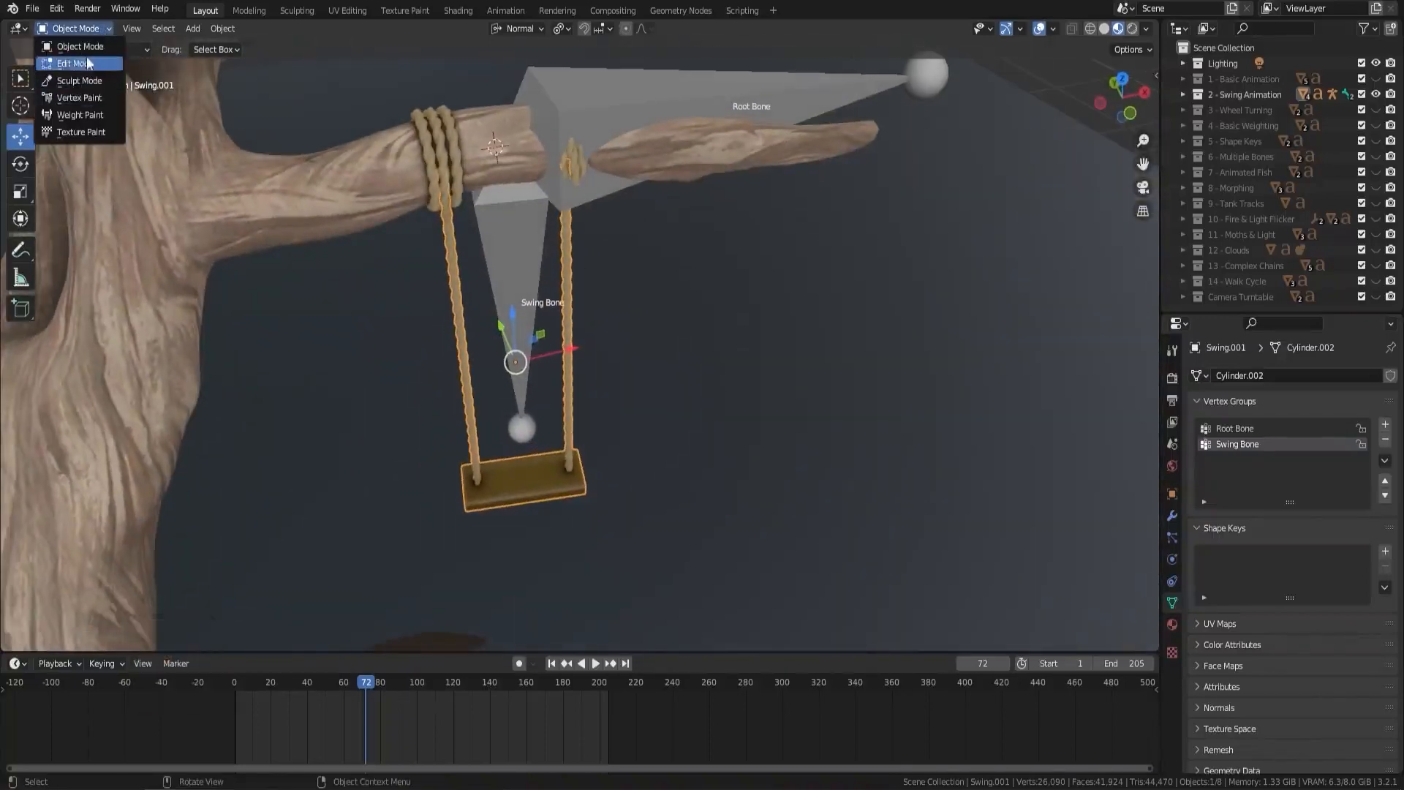
left_click(640, 119)
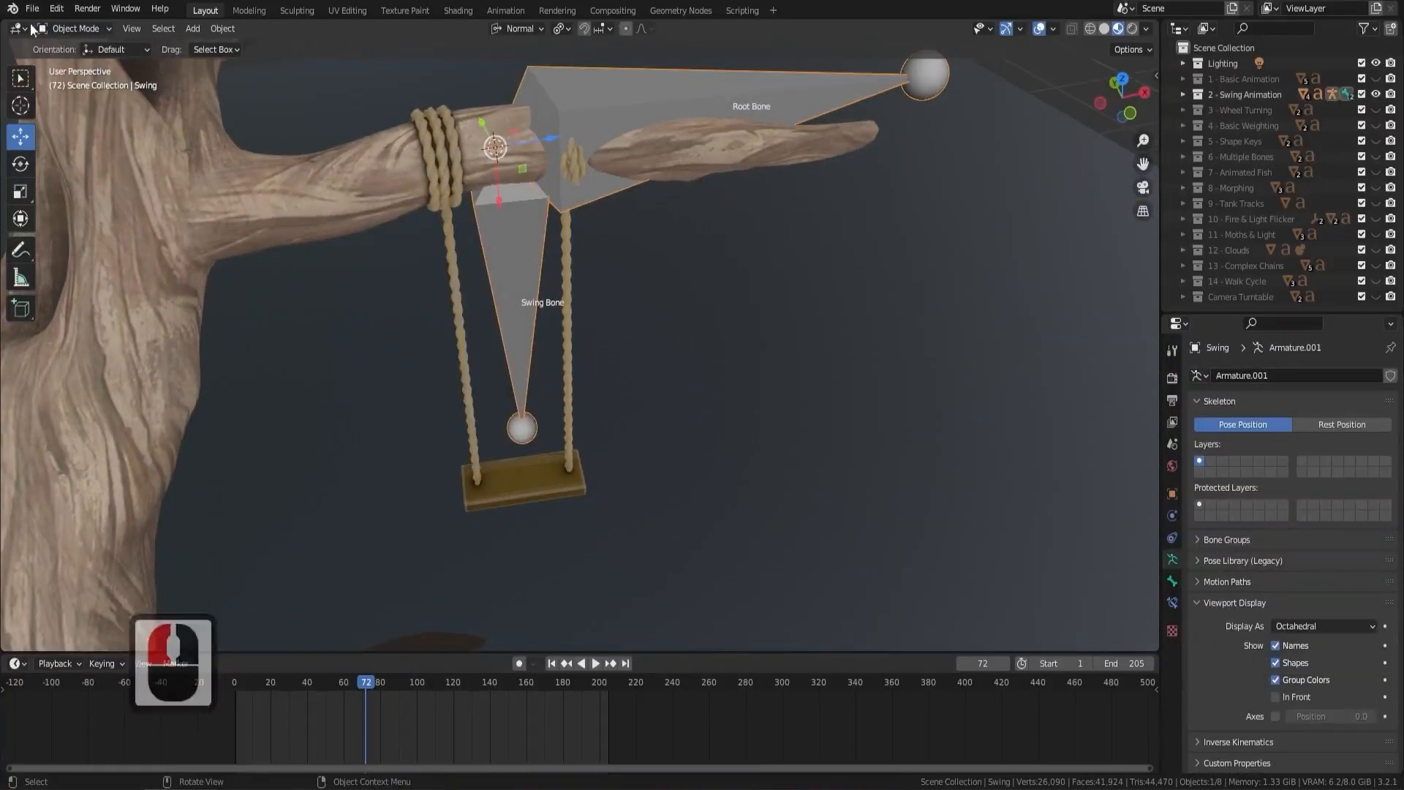
left_click(86, 29)
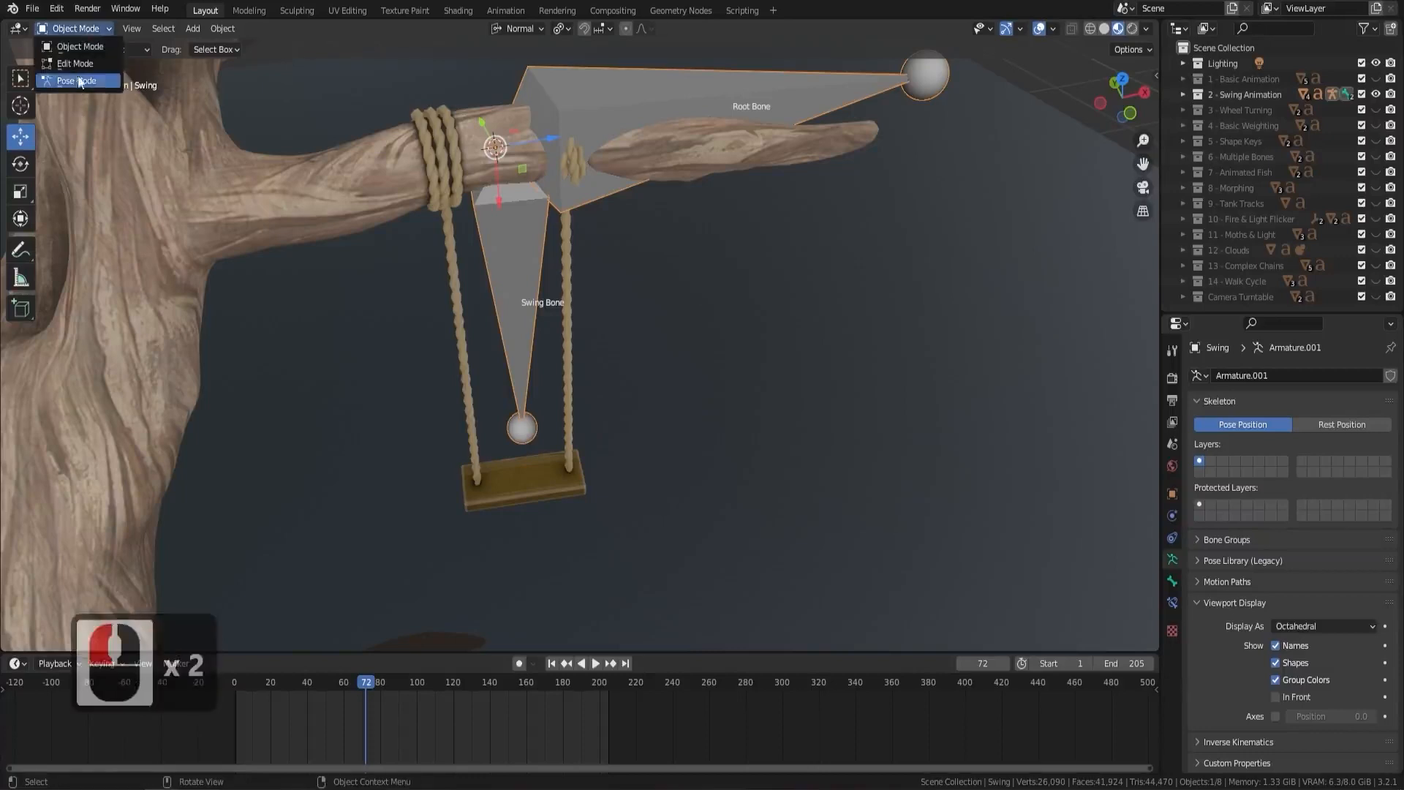
left_click(79, 81)
Try rotating Swing Bone and moving Root Bone to test the swing mesh's binding, cancelling both transforms
left_click(521, 230)
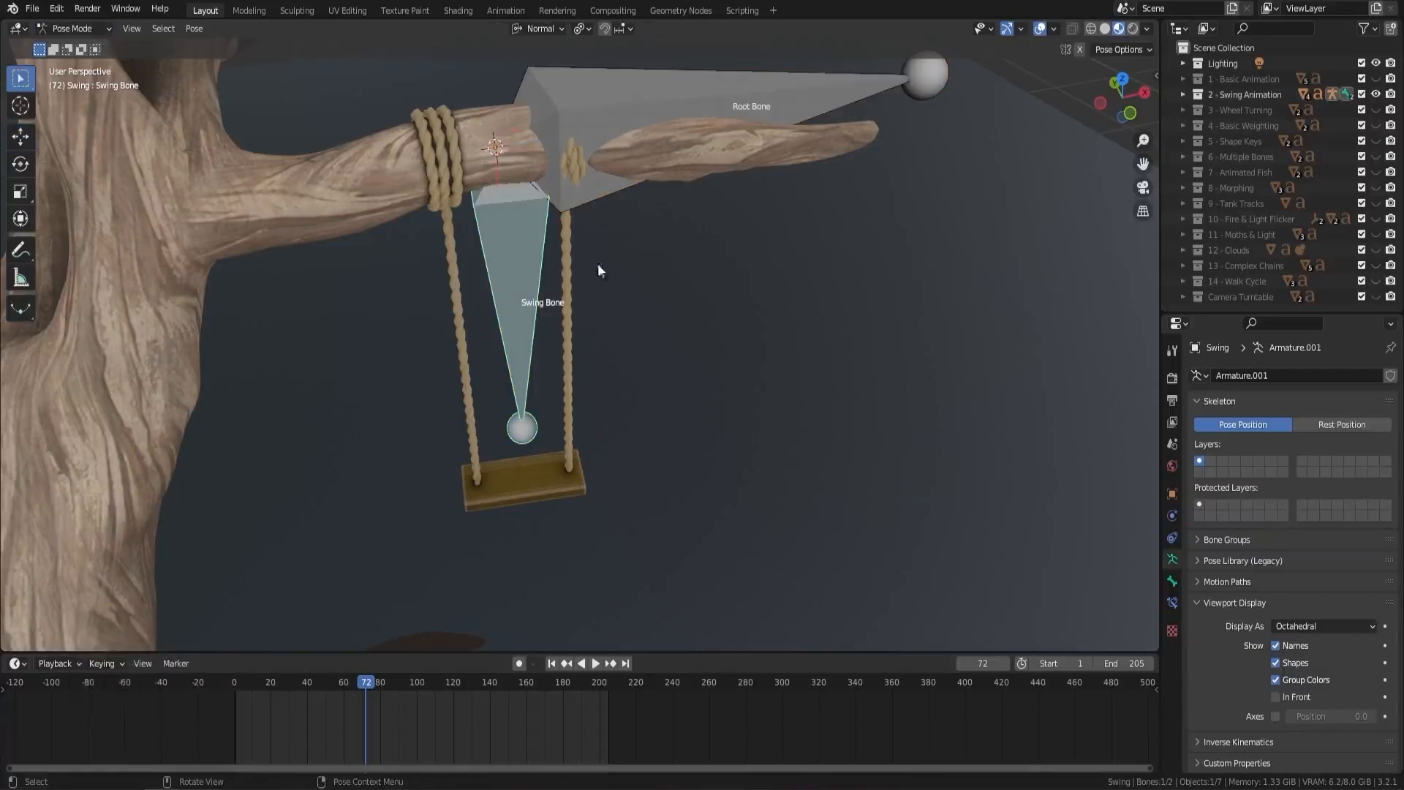
key("r")
right_click(739, 395)
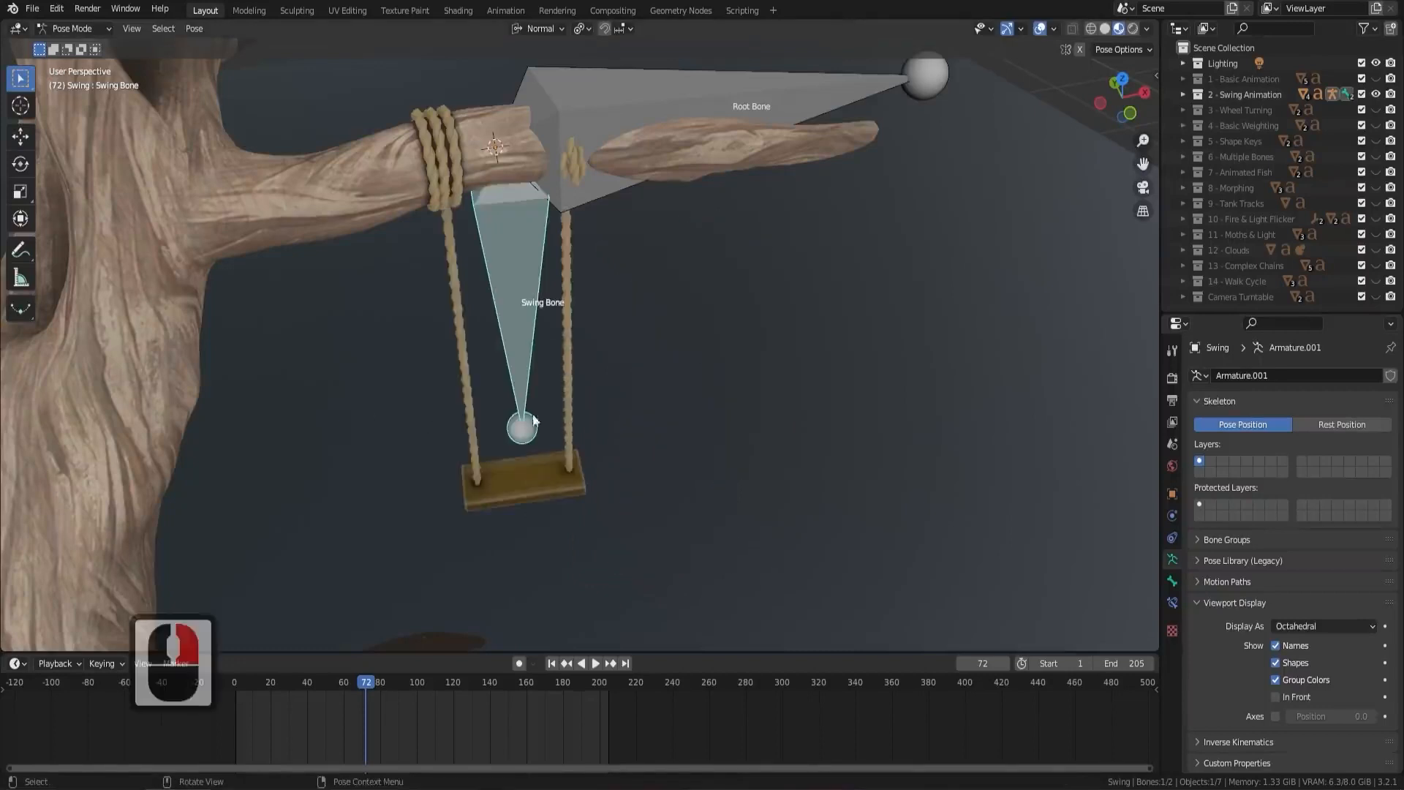
scroll(735, 399, "down", 3)
left_click(706, 223)
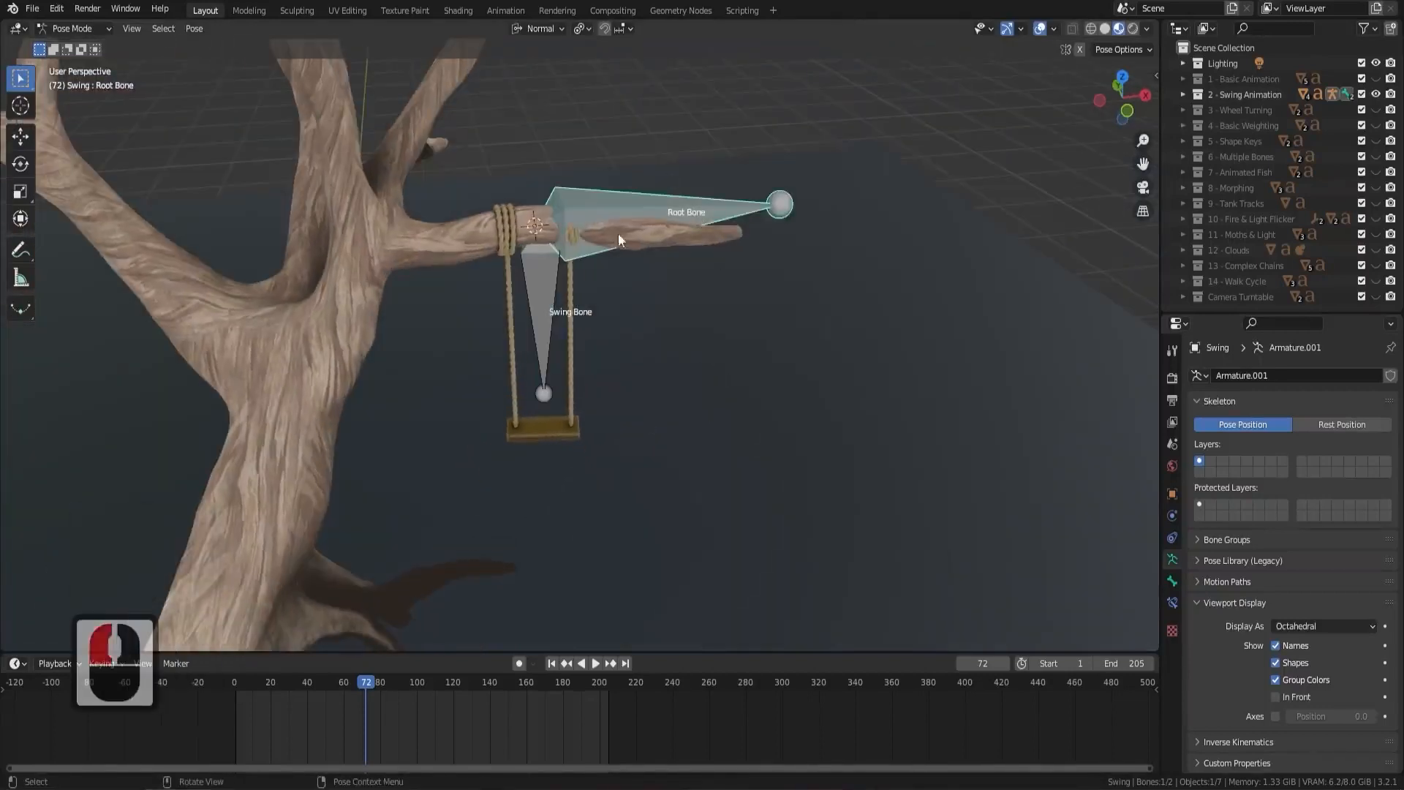
key("g")
right_click(761, 223)
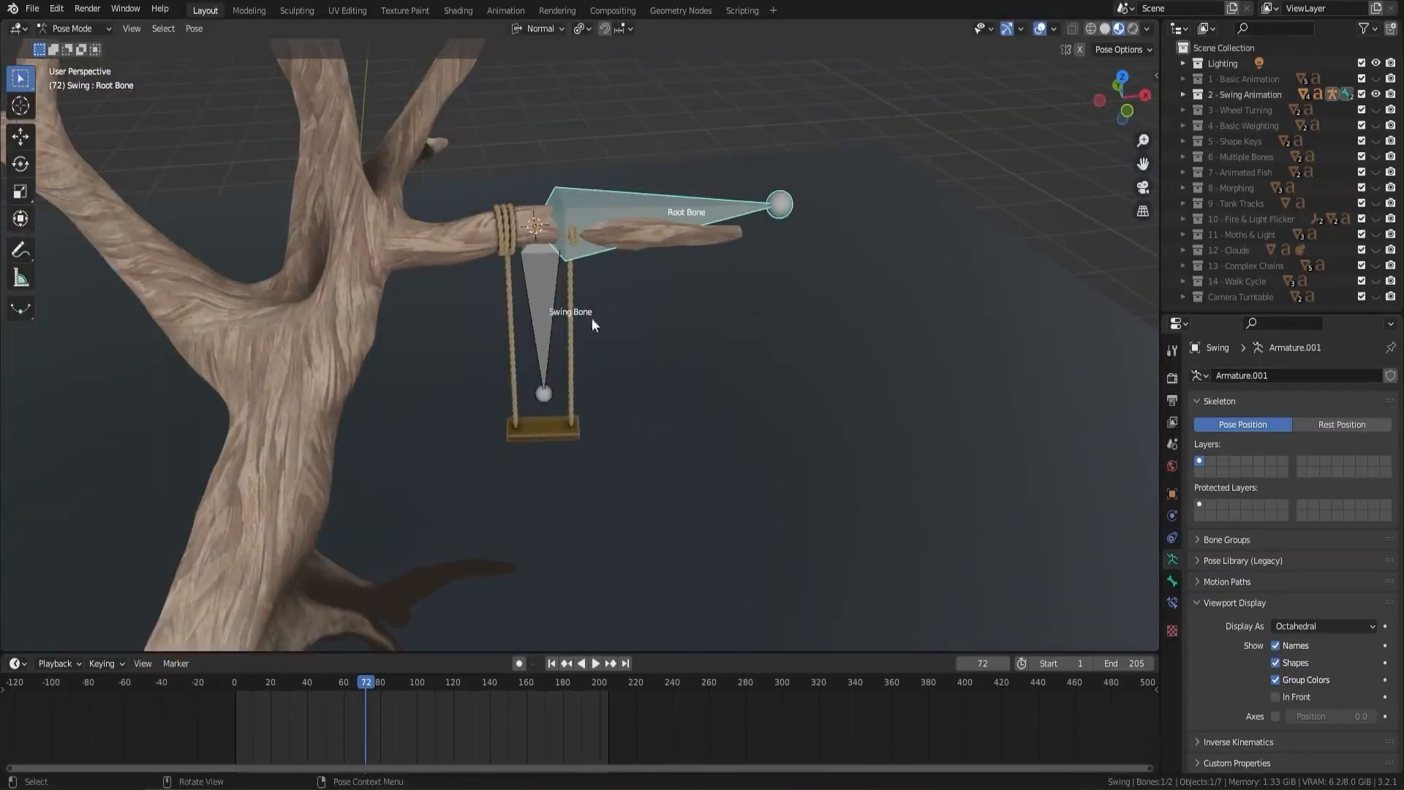
Put the swing armature into Edit Mode and select Swing Bone plus Root Bone, with Root Bone as the active bone
left_click(73, 28)
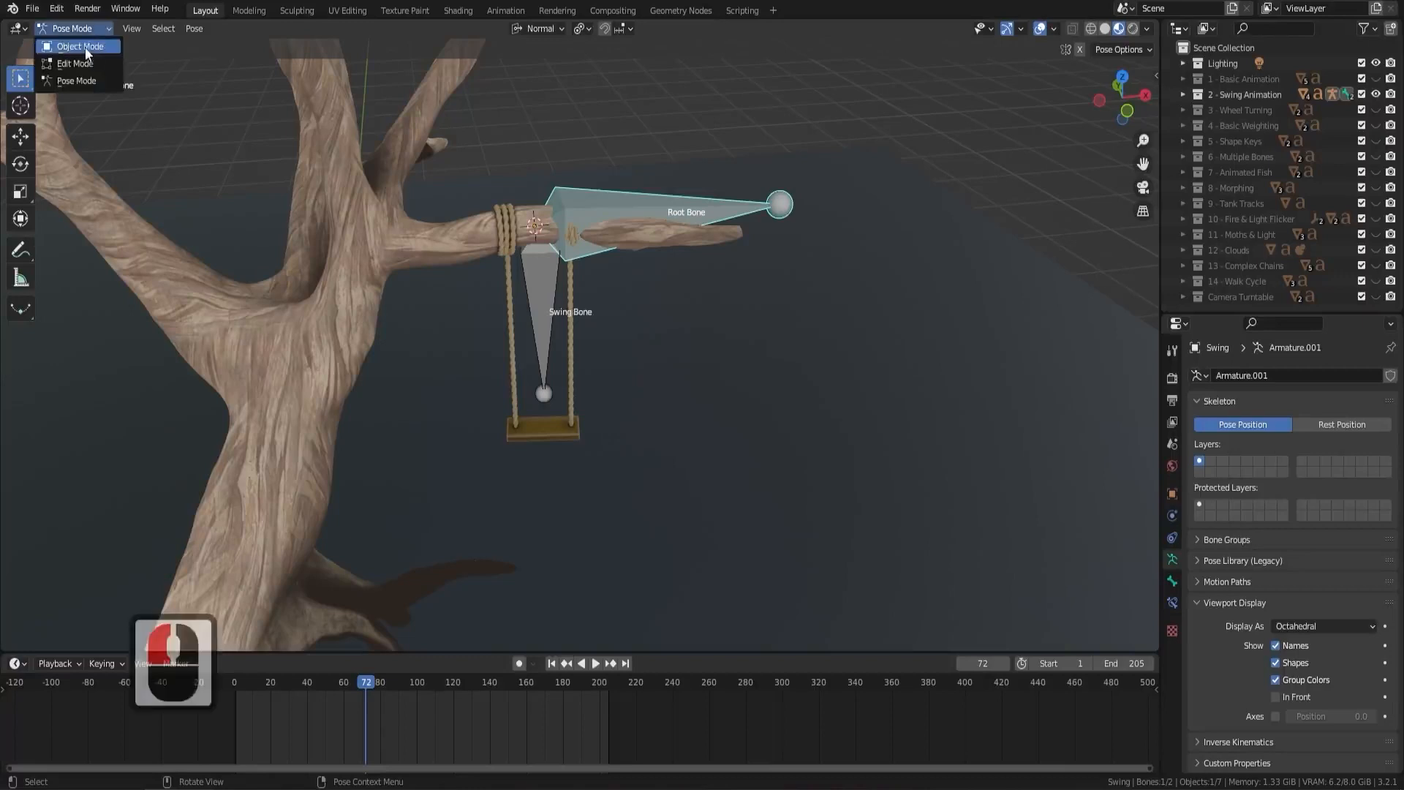
left_click(81, 46)
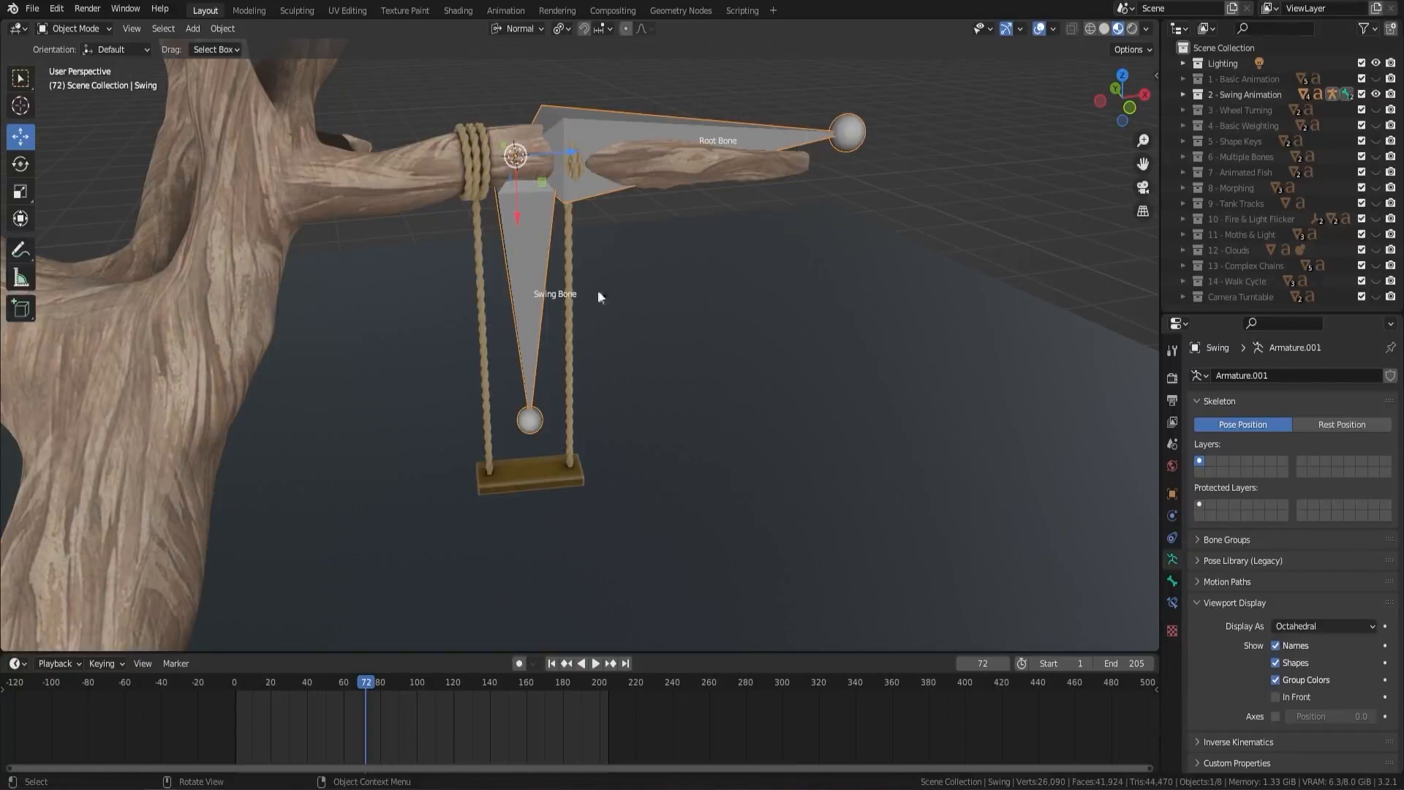
key("Tab")
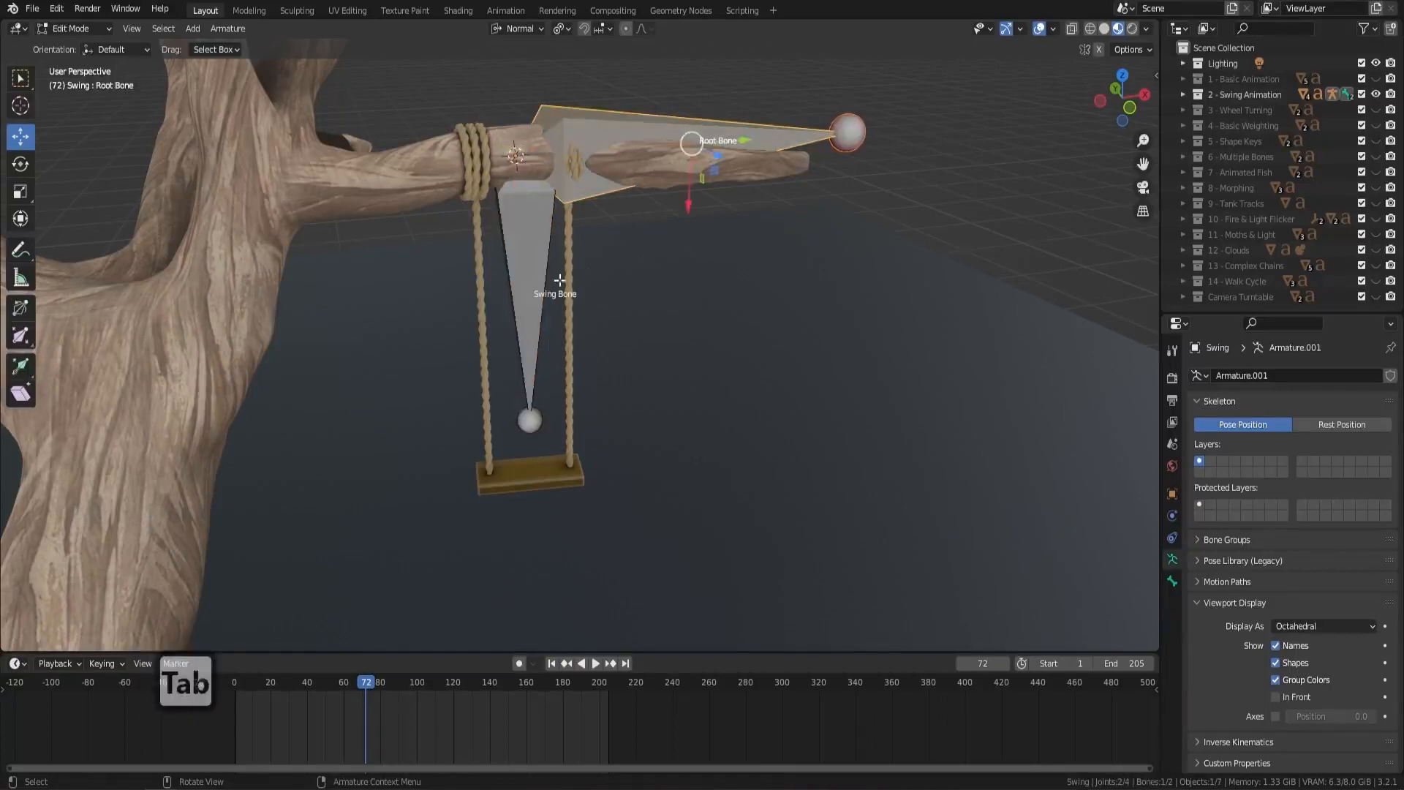
left_click(528, 261)
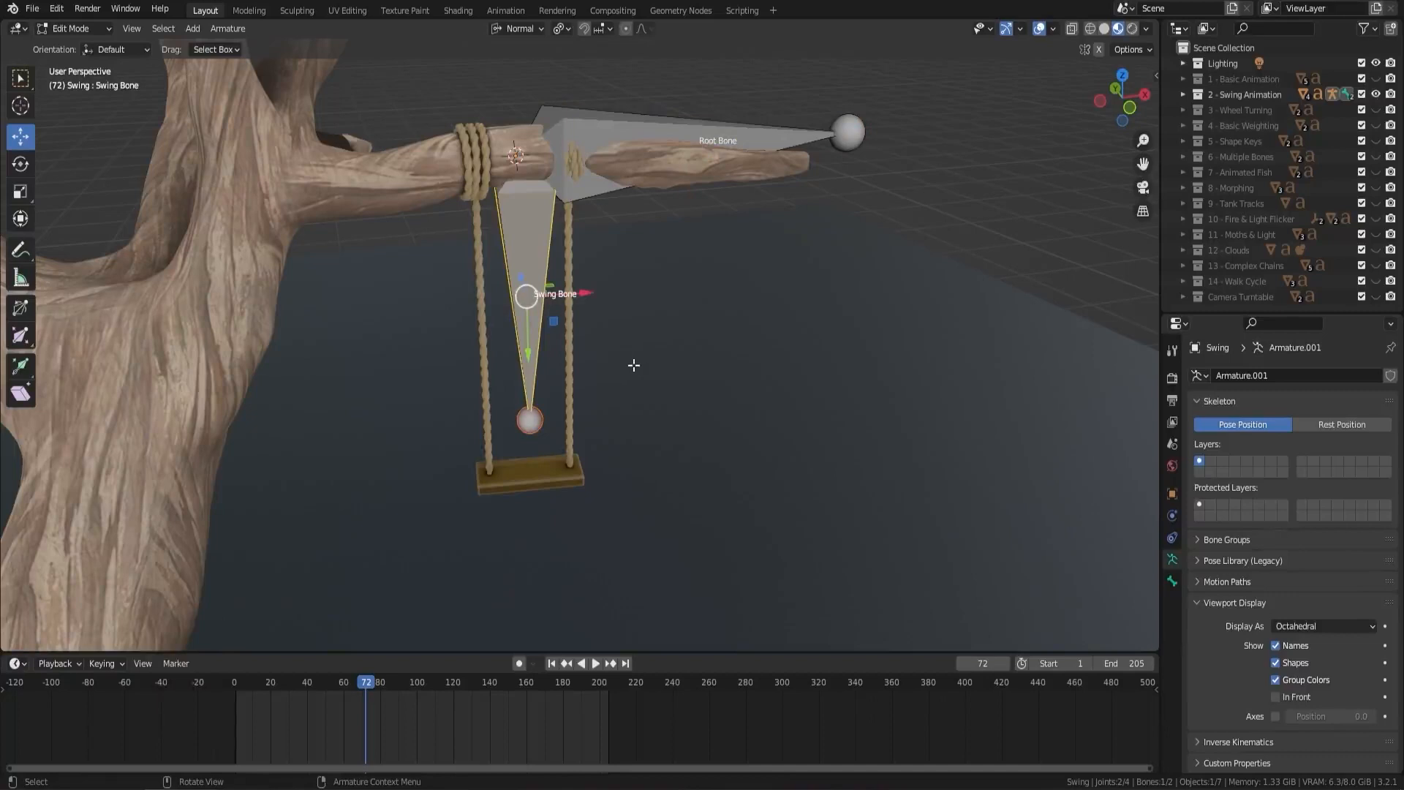
left_click(702, 133, "shift")
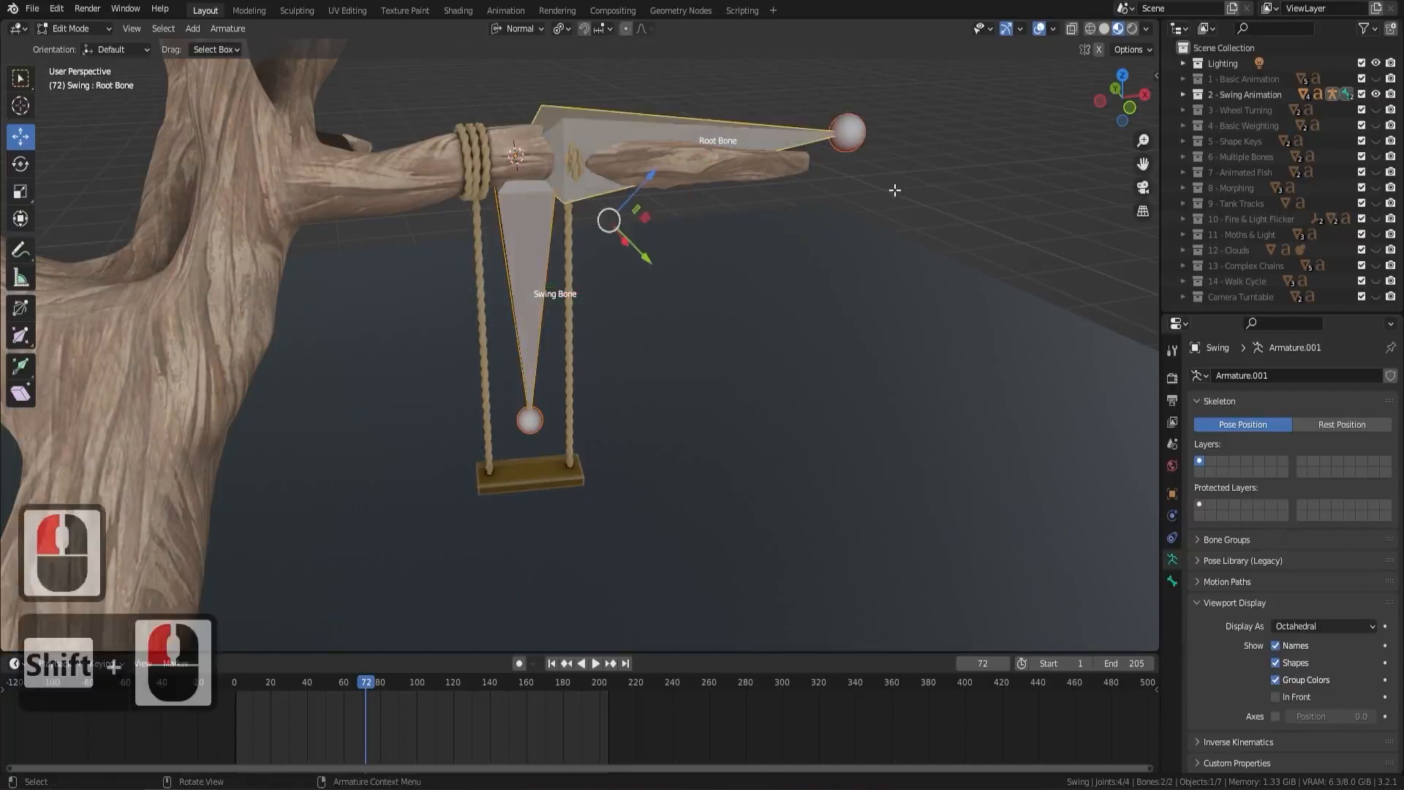
Try parenting Swing Bone to Root Bone with the Connected option, and undo it
key("ctrl+p")
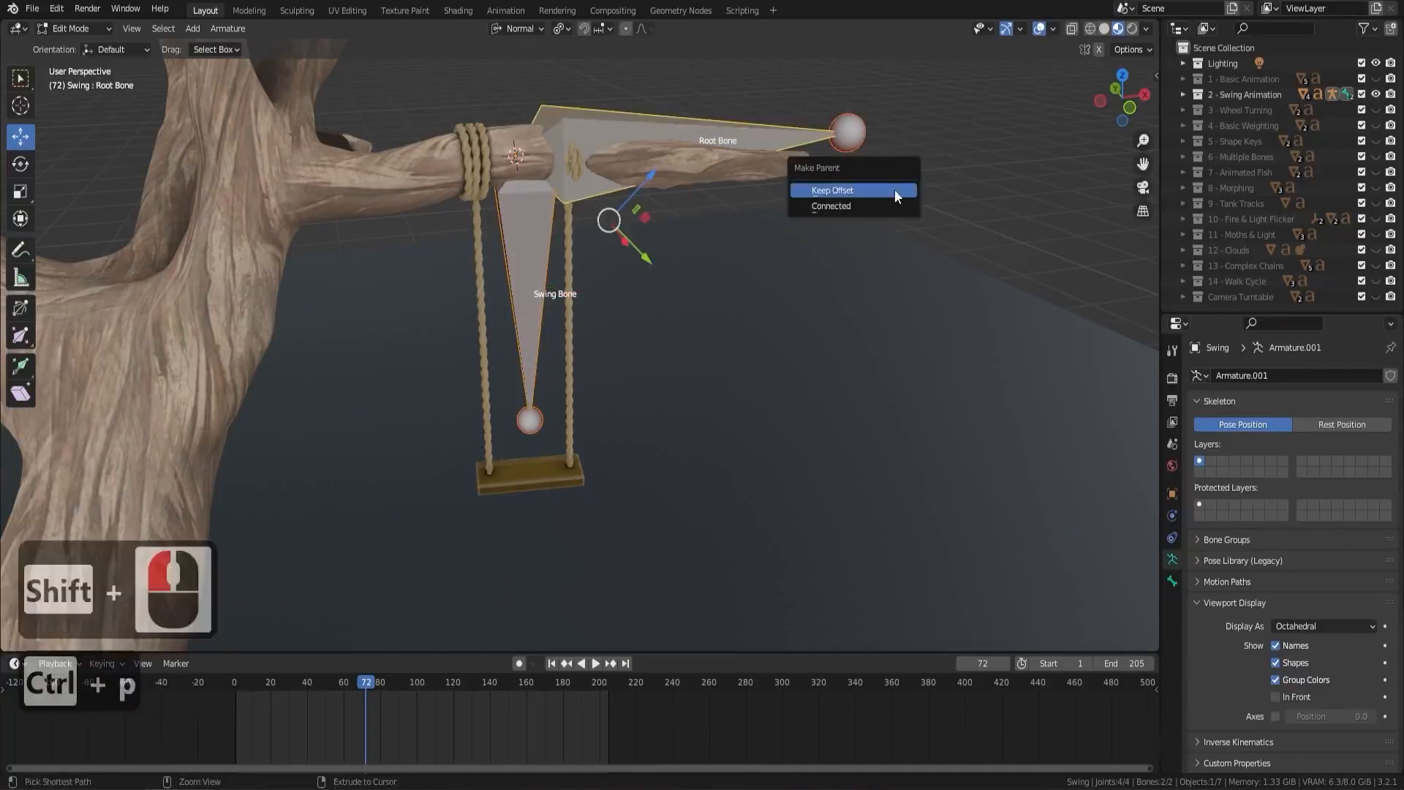
left_click(849, 205)
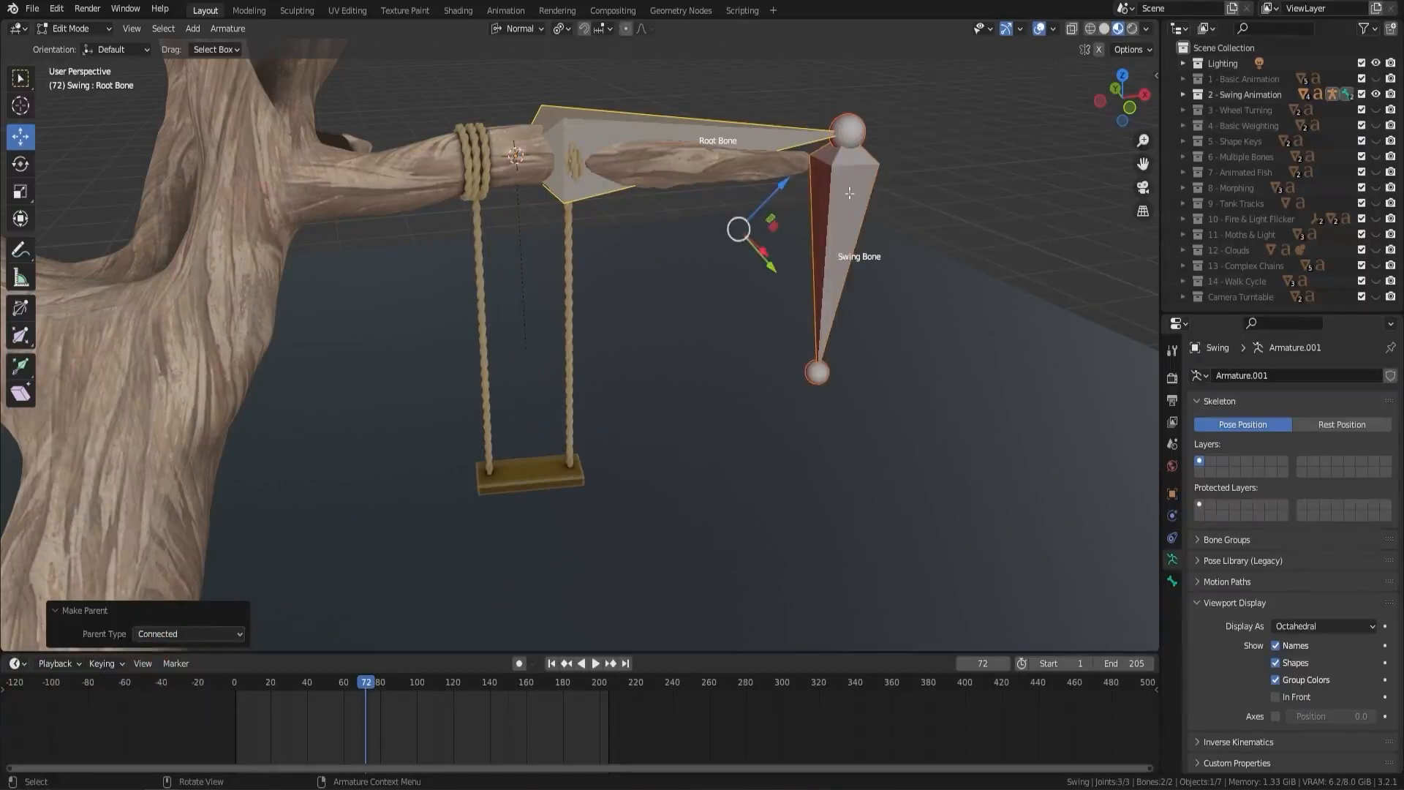
key("ctrl+z")
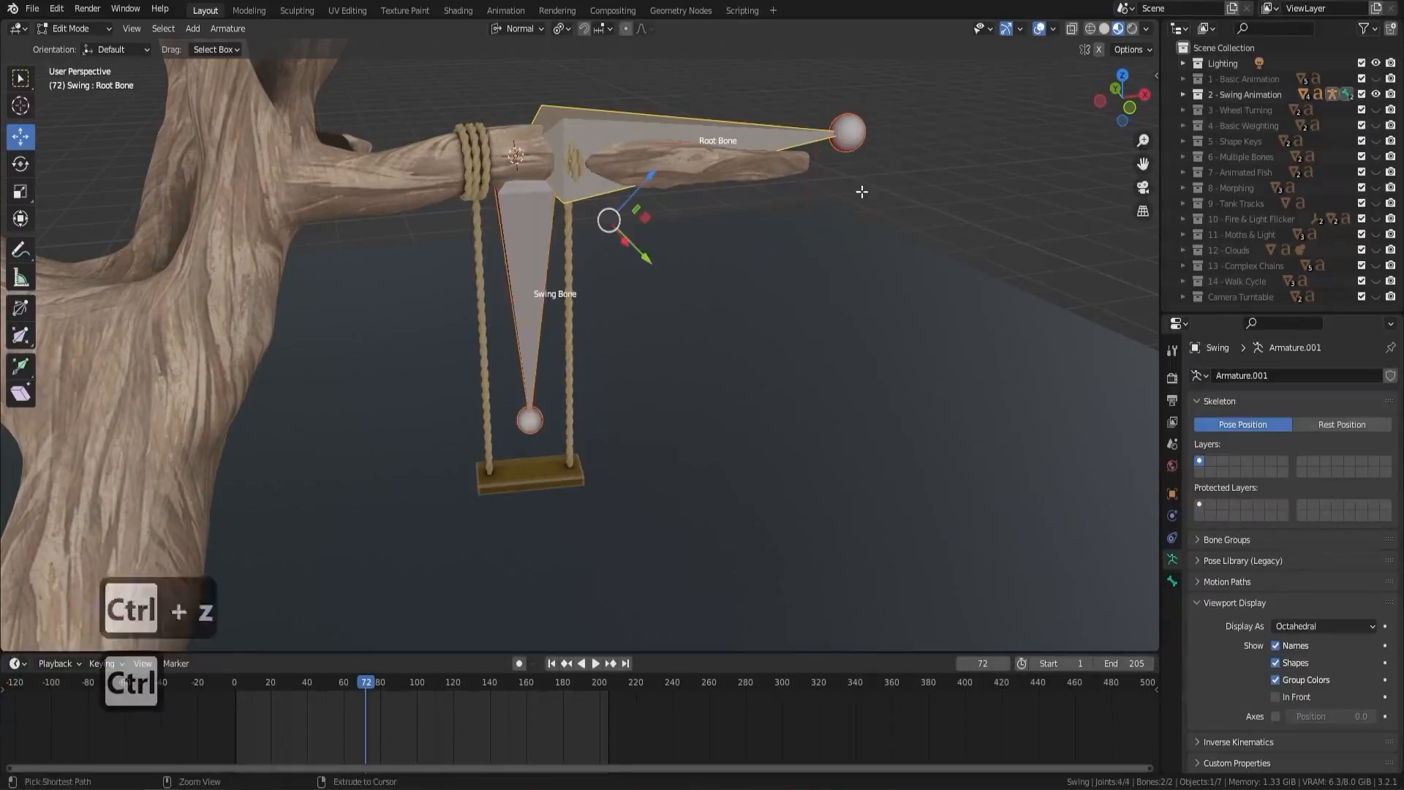
Parent Swing Bone to Root Bone with the Keep Offset option
key("ctrl+p")
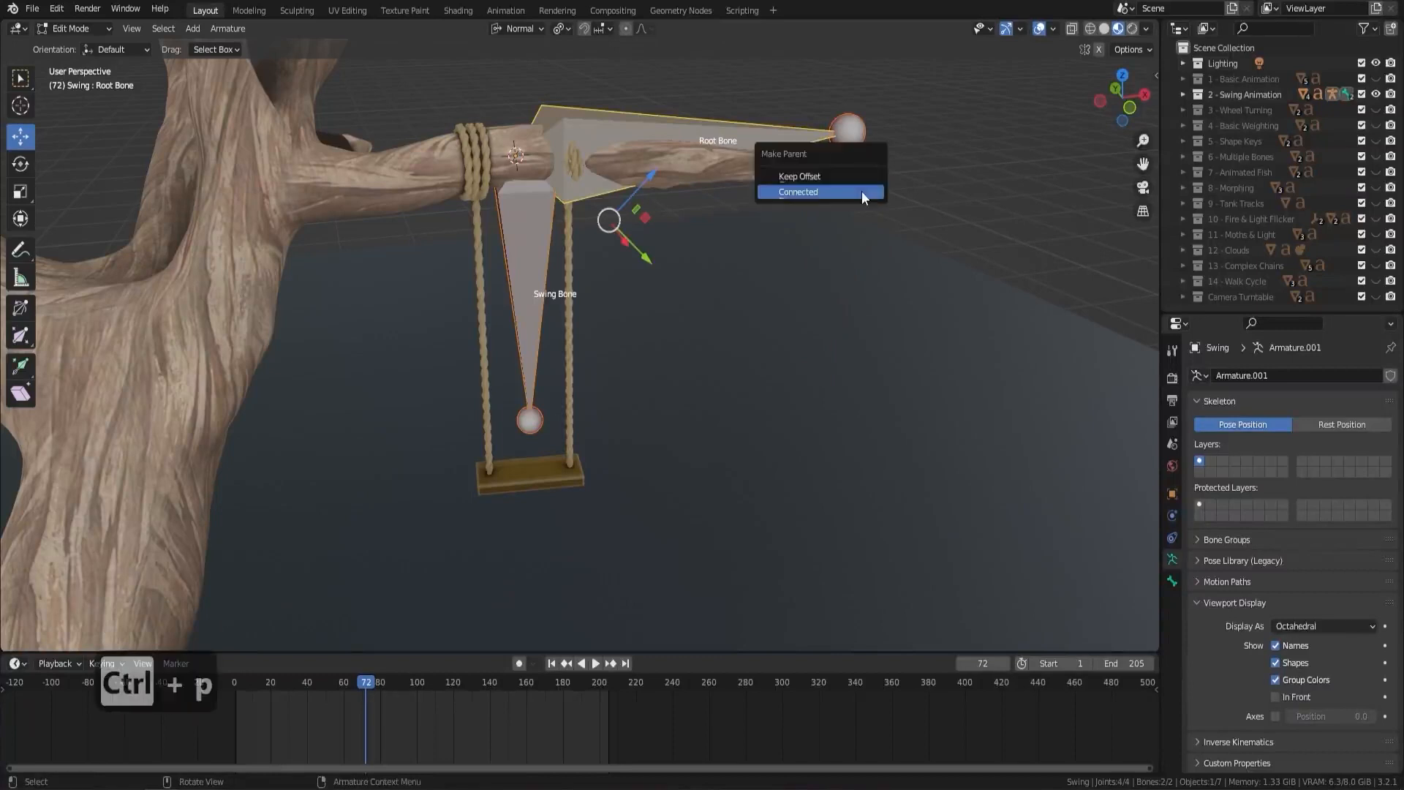
left_click(837, 170)
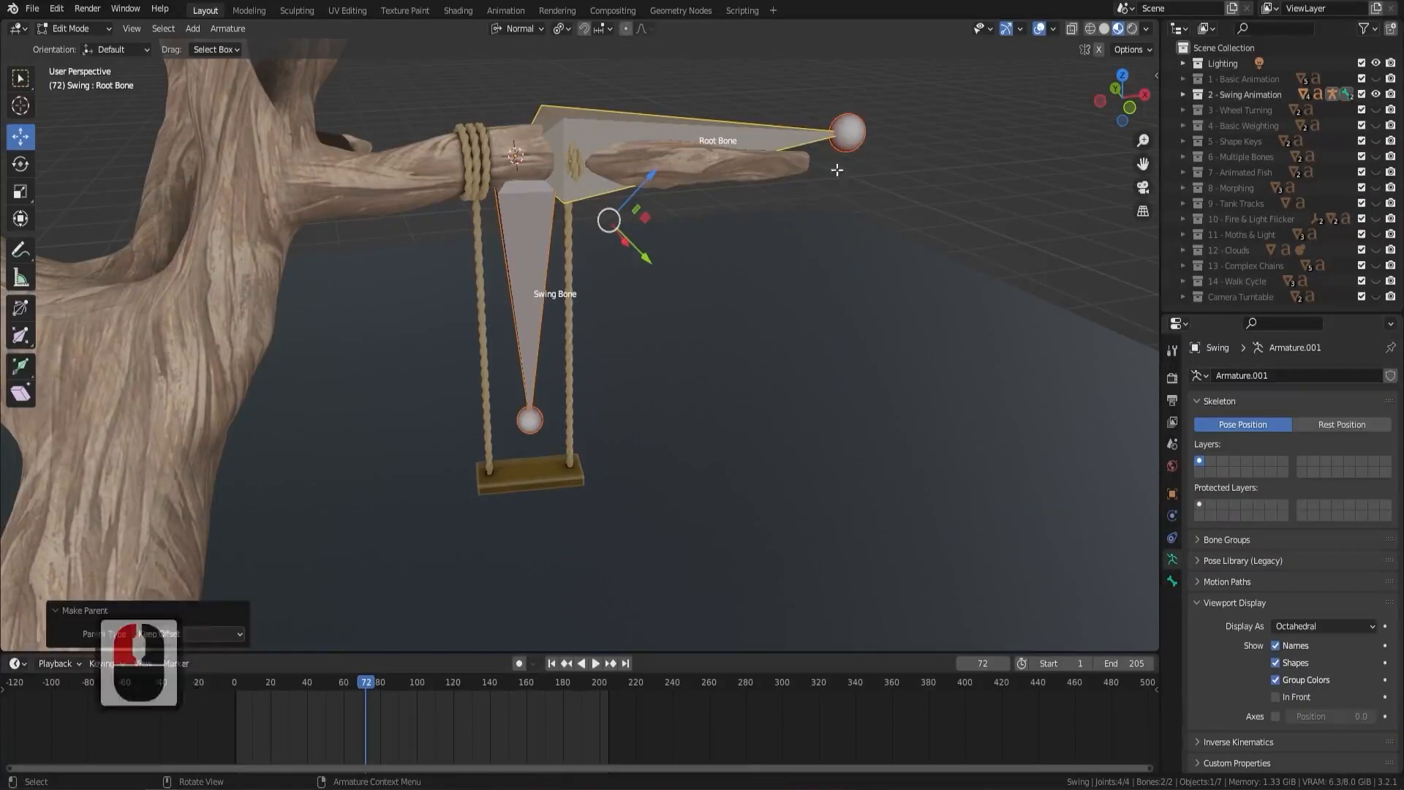
Try moving Root Bone alone in Edit Mode to test the parenting, and cancel the move
left_click(662, 131)
scroll(651, 169, "down", 3)
key("g")
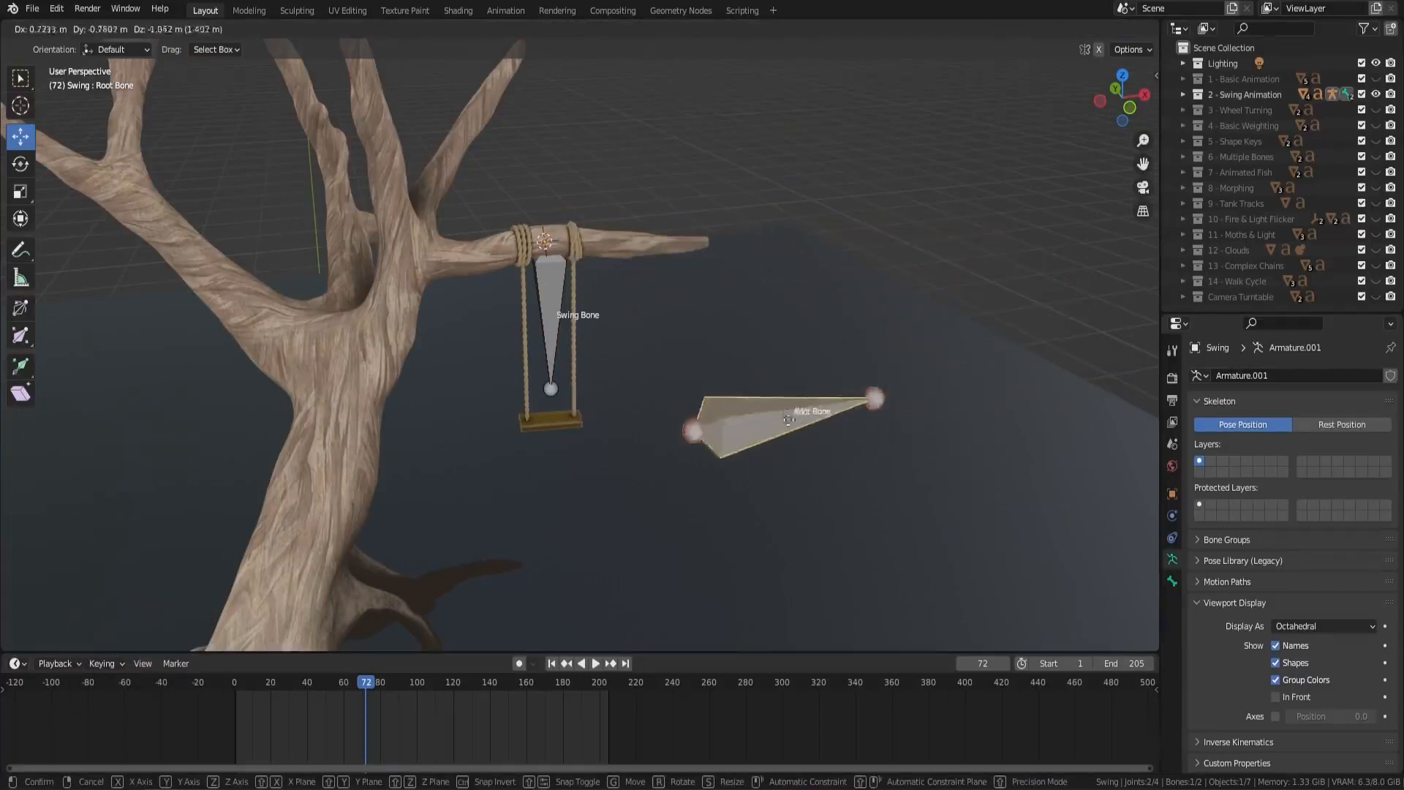
left_click(647, 225)
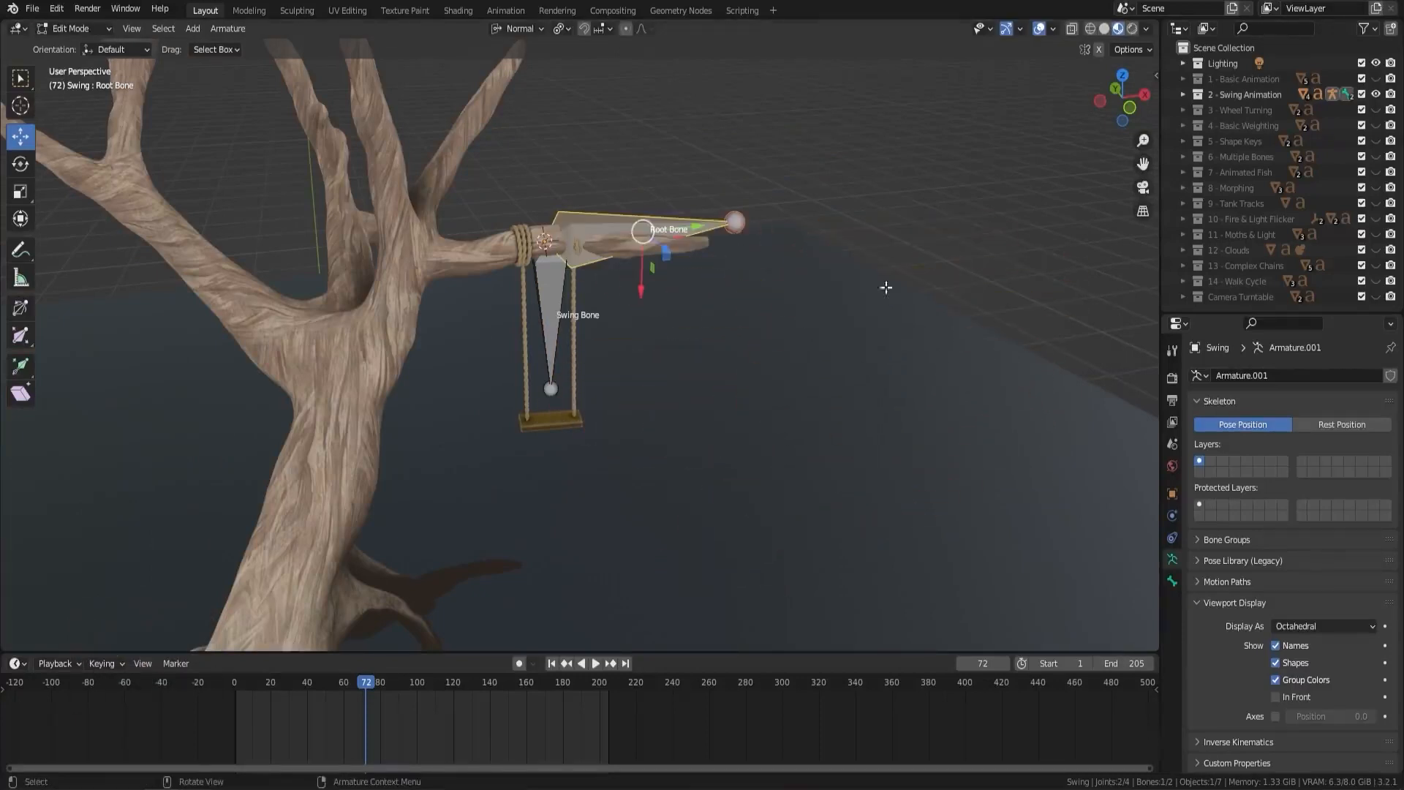
Switch the swing armature from Edit Mode to Pose Mode
scroll(789, 242, "up", 2)
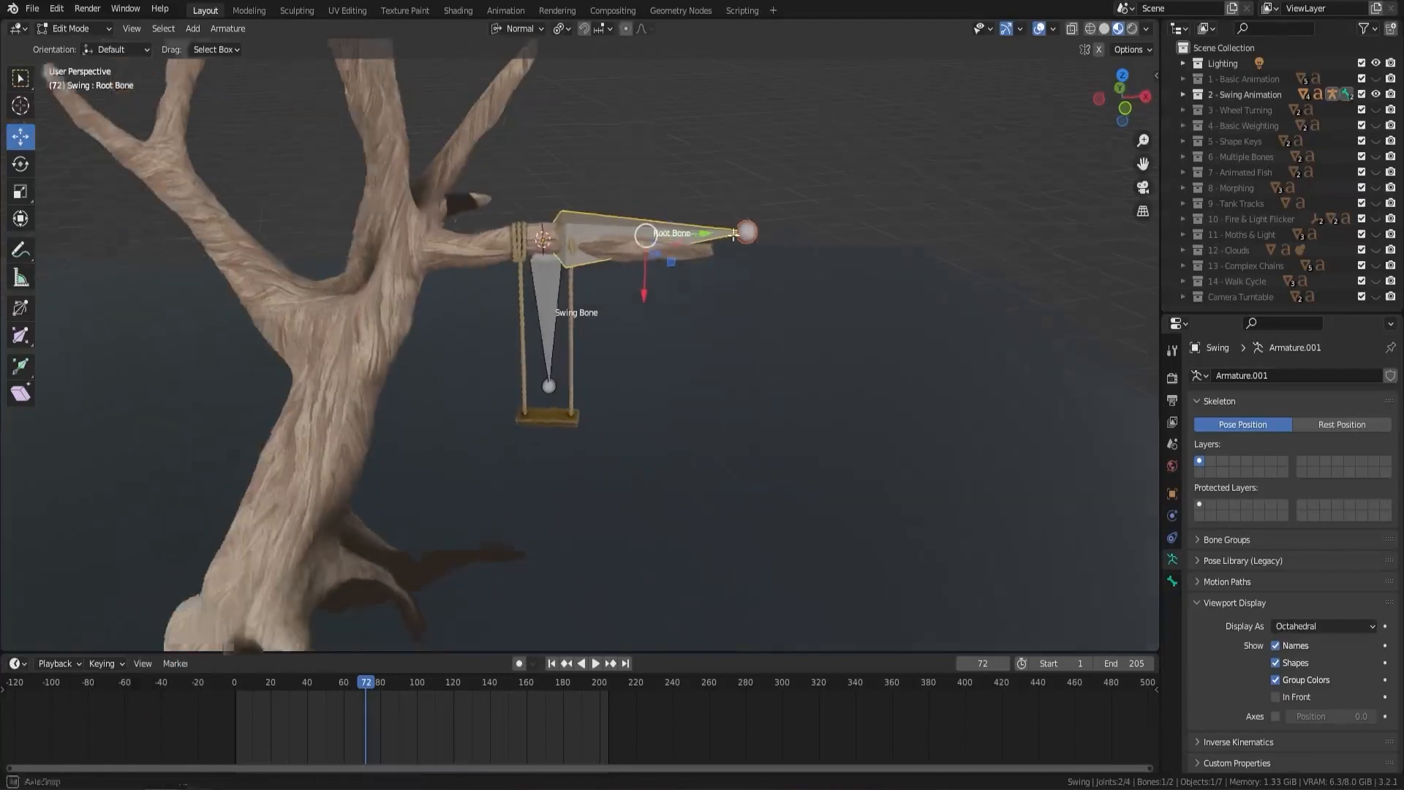
middle_click_drag(731, 212, 748, 189)
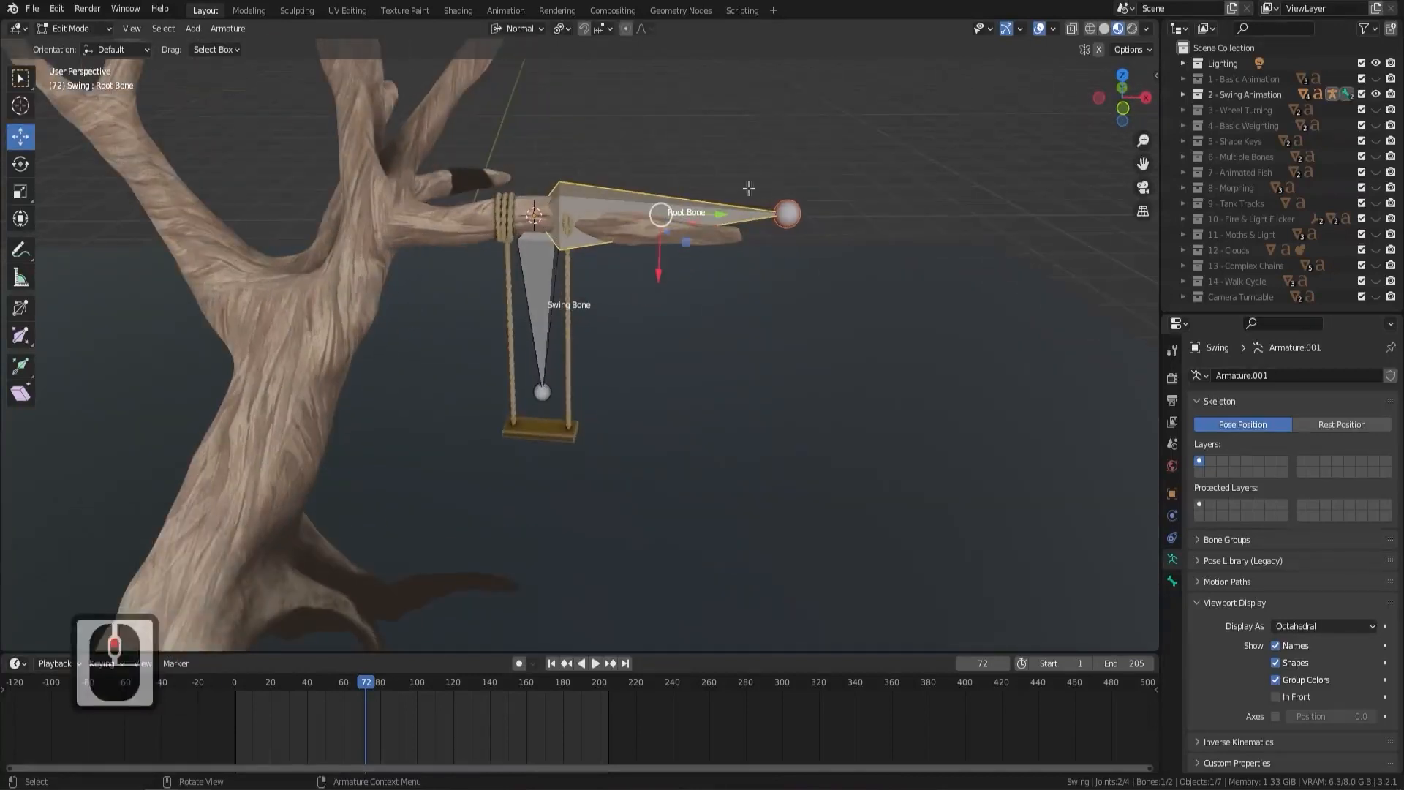
left_click(82, 26)
left_click(82, 82)
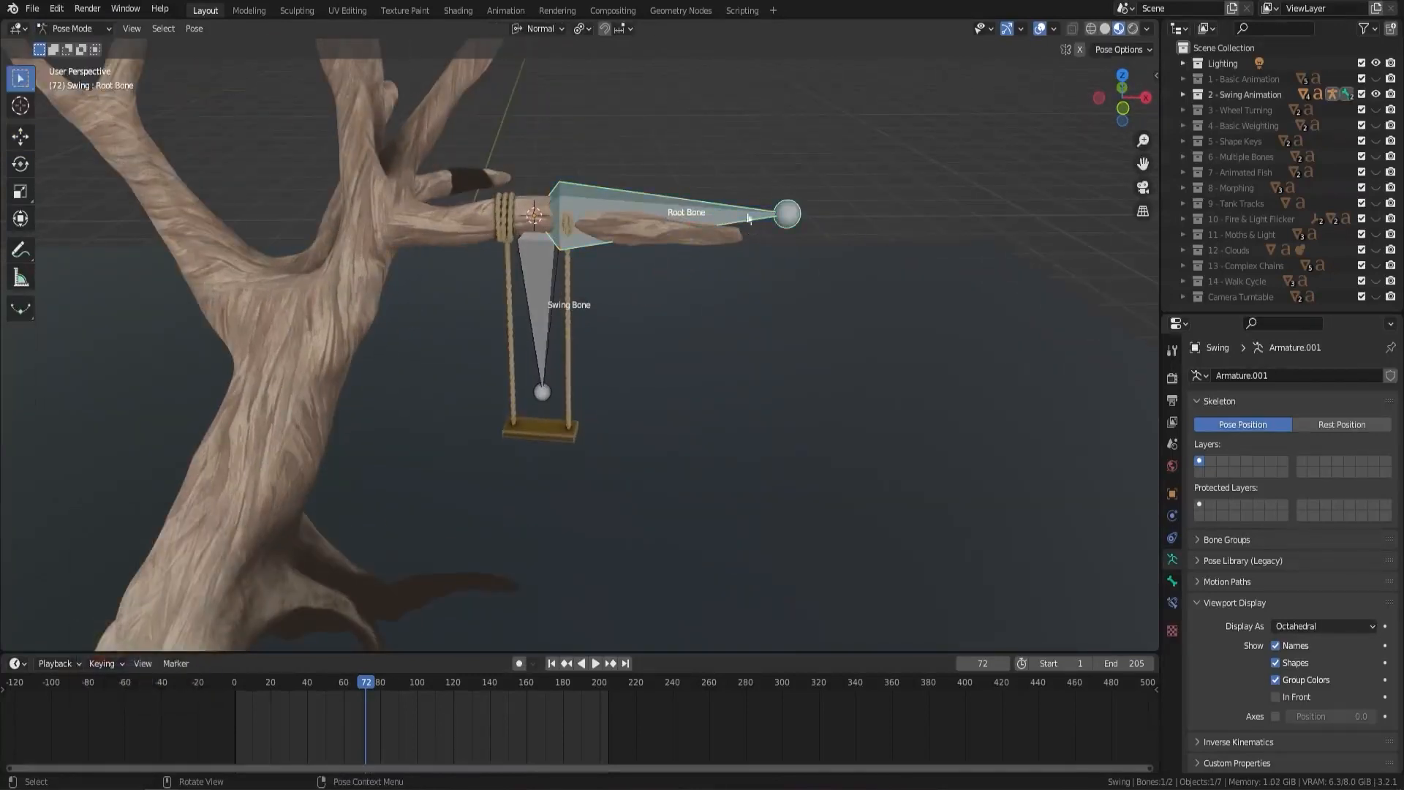
Try moving Root Bone in Pose Mode to test whether Swing Bone and the swing mesh follow, and cancel the move
key("g")
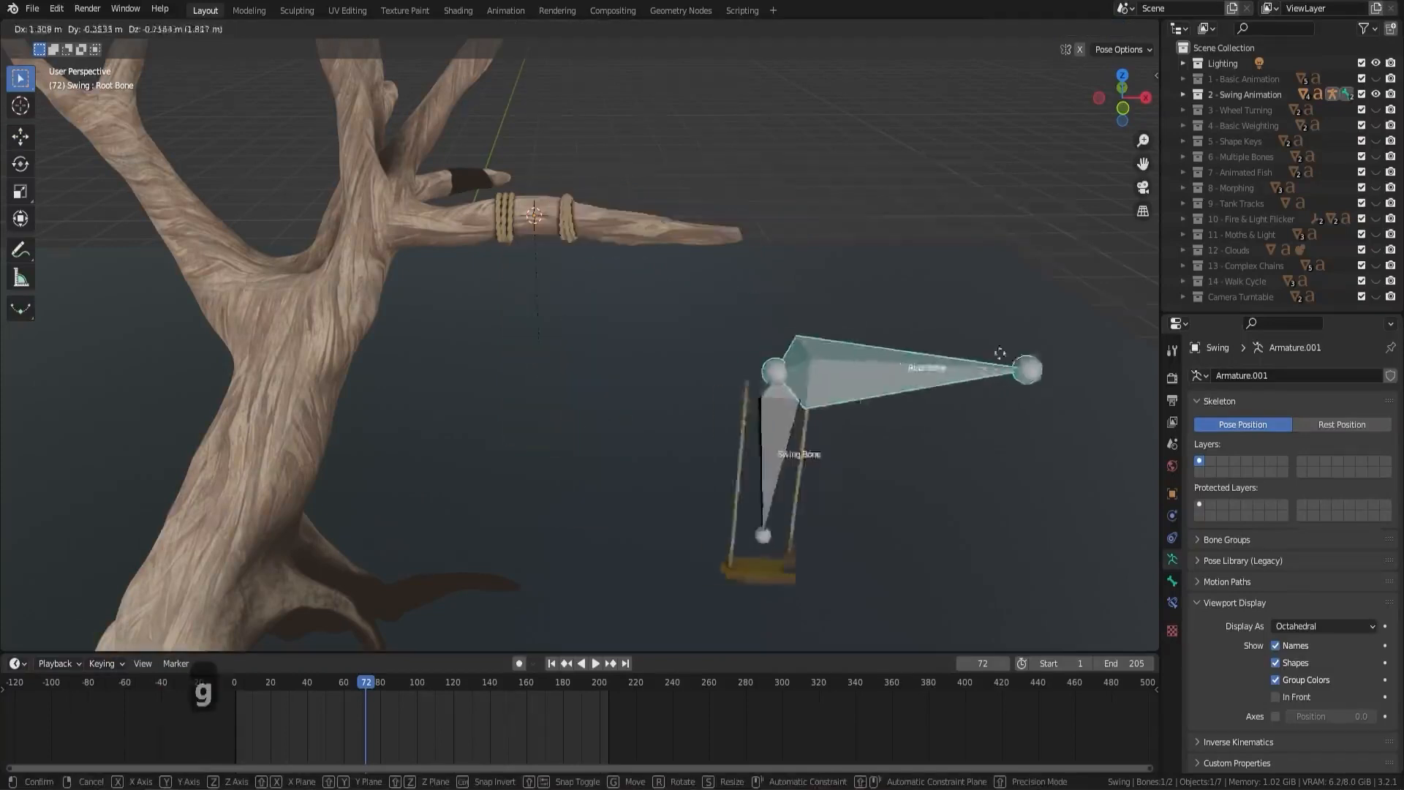
right_click(790, 296)
middle_click_drag(790, 296, 711, 227)
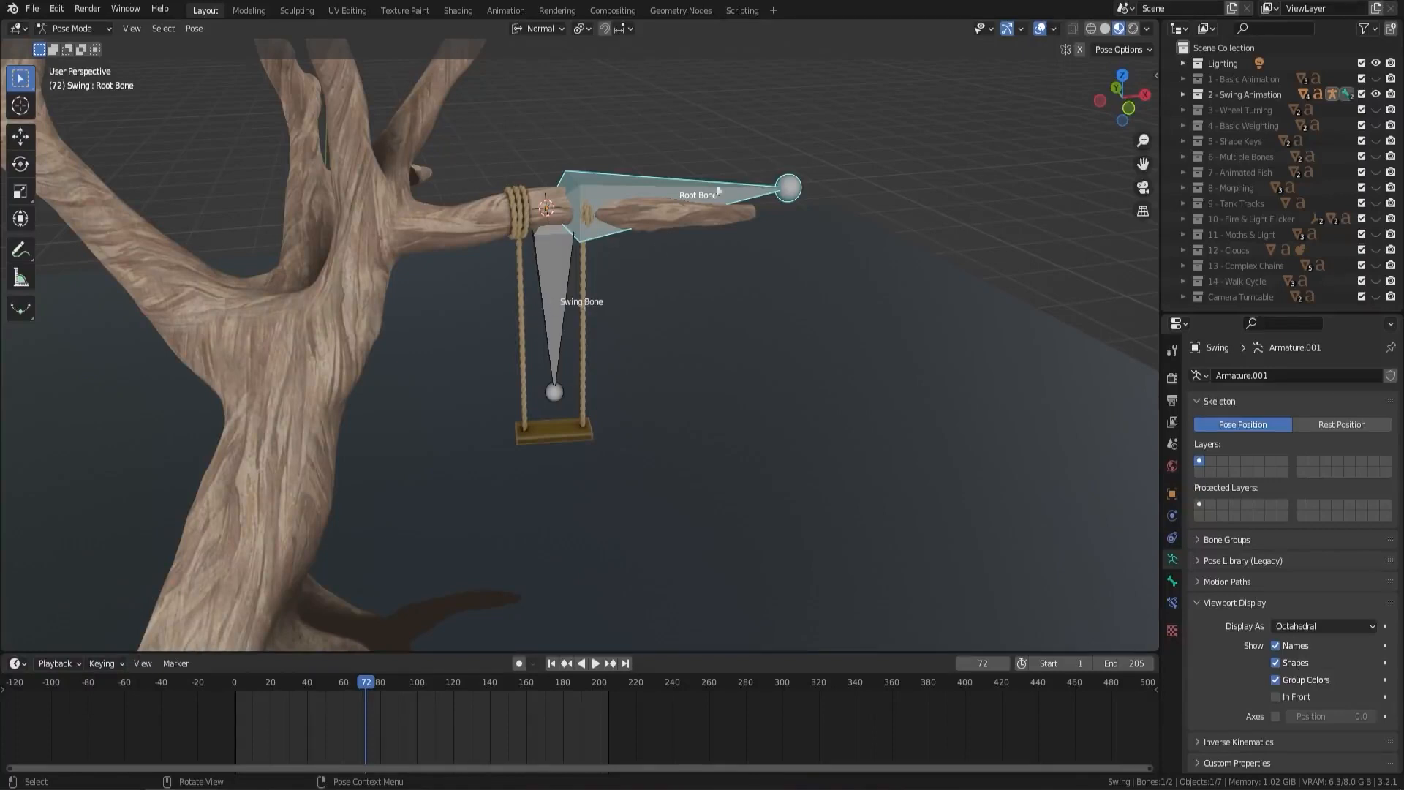
scroll(705, 187, "down", 3)
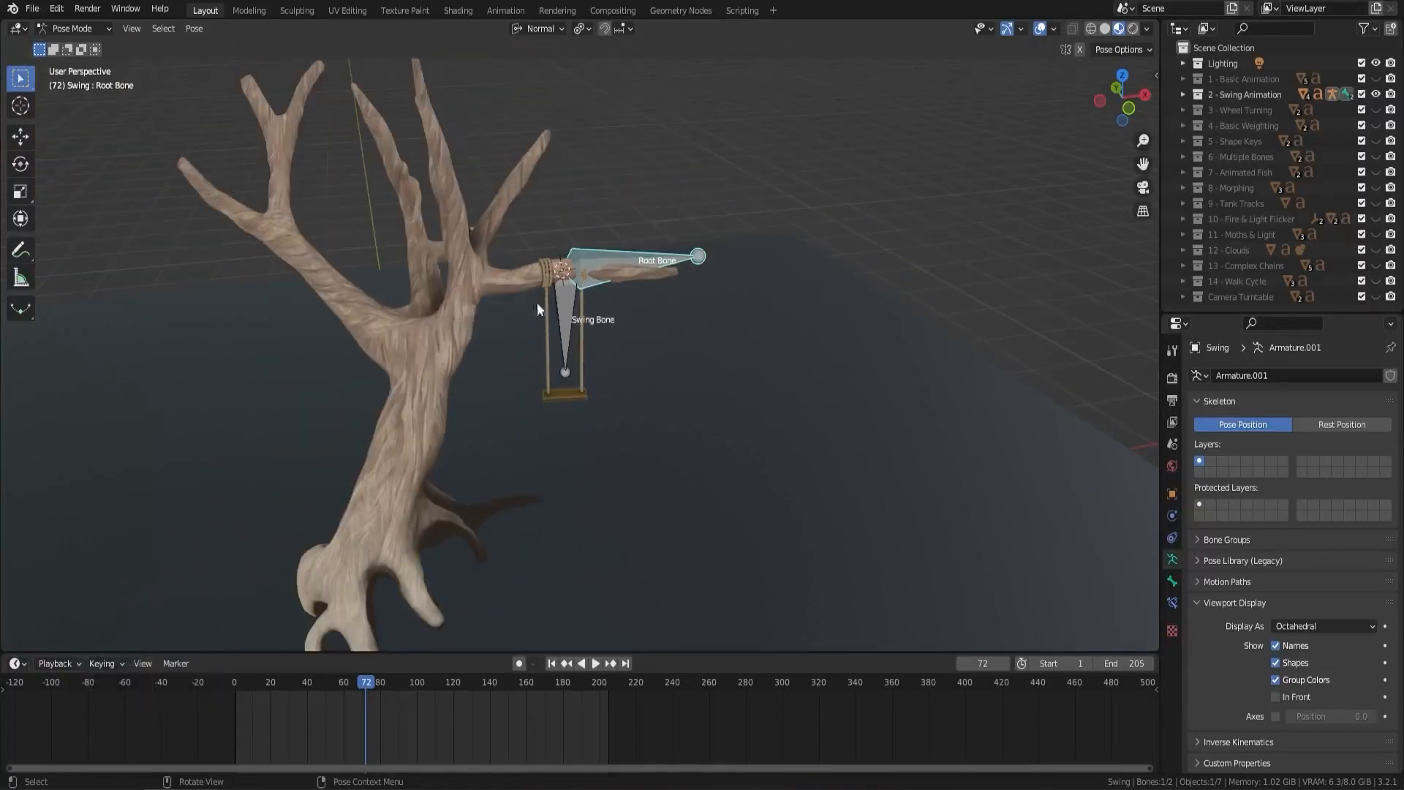